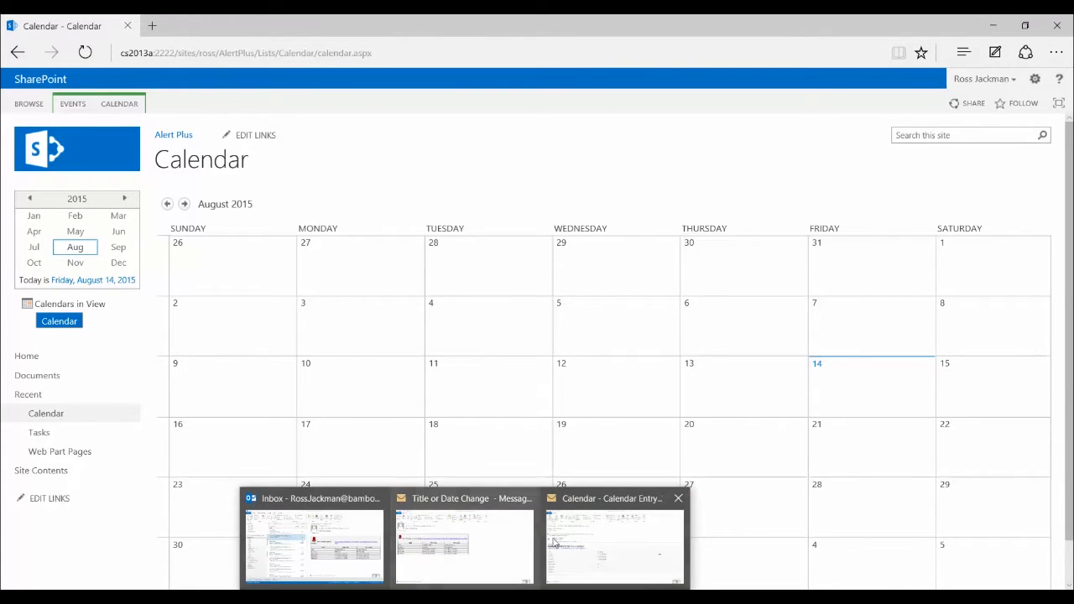
Step: Review the Calendar Entry 1 and Title or Date Change notification e-mails in Outlook and return to the SharePoint calendar
{"action": "left_click", "coordinate": [553, 541]}
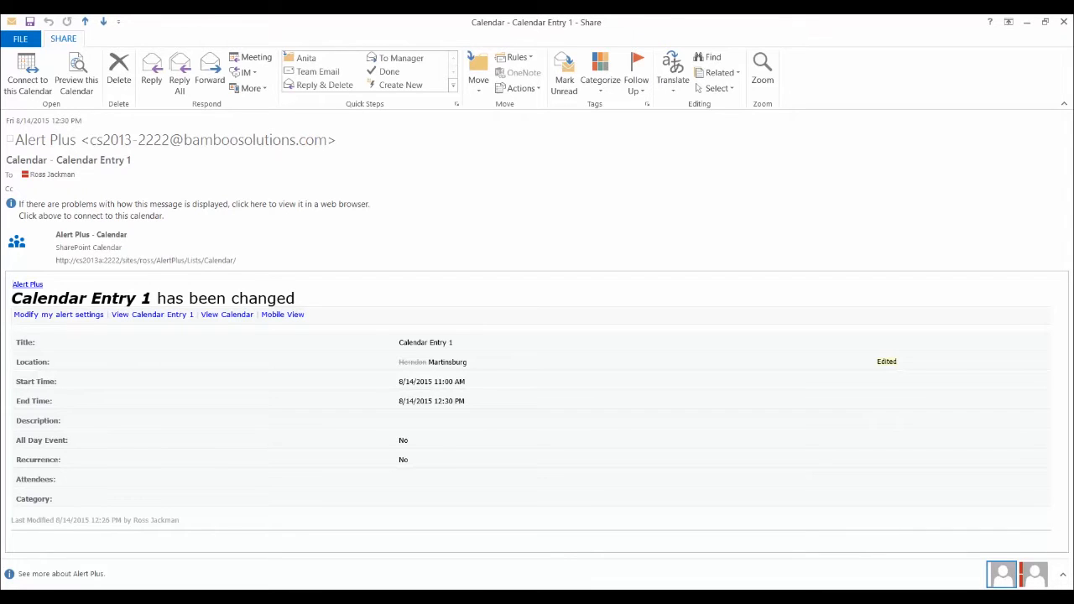
{"action": "mouse_move", "coordinate": [464, 597]}
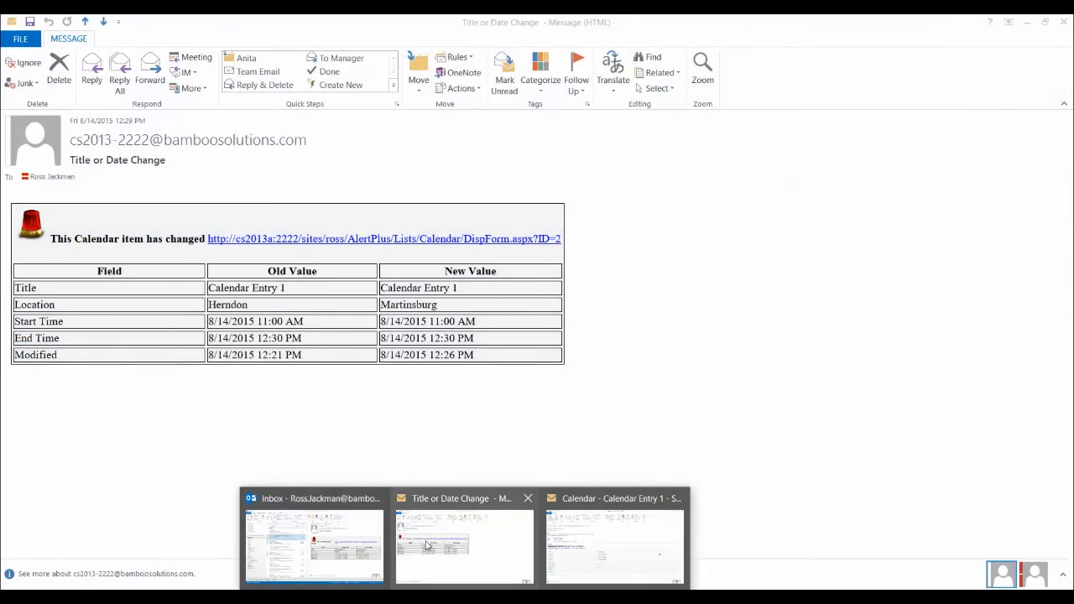
{"action": "left_click", "coordinate": [426, 544]}
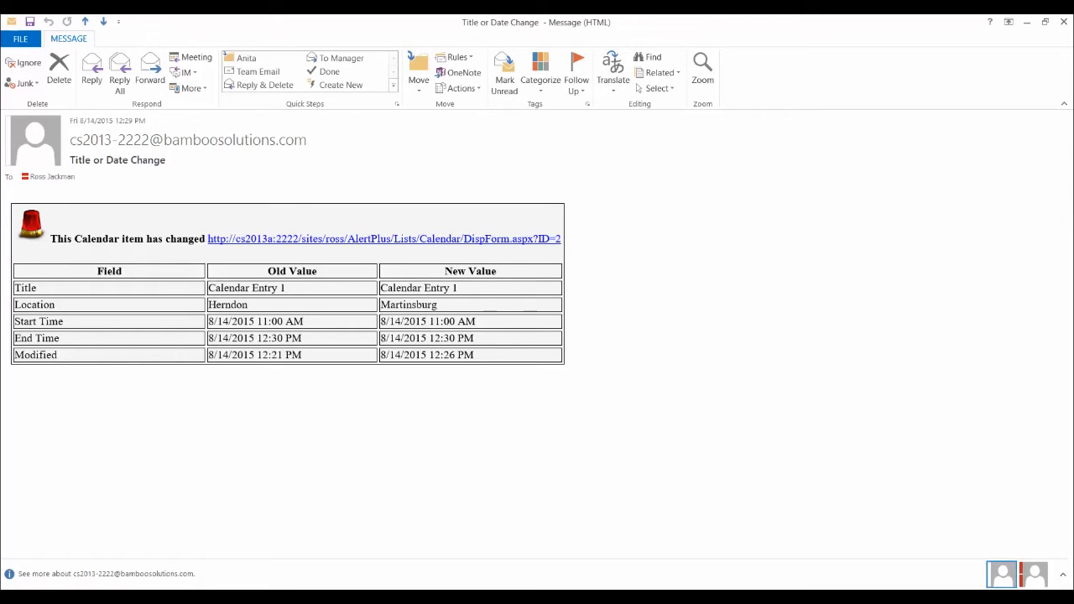
{"action": "mouse_move", "coordinate": [328, 587]}
{"action": "left_click", "coordinate": [344, 563]}
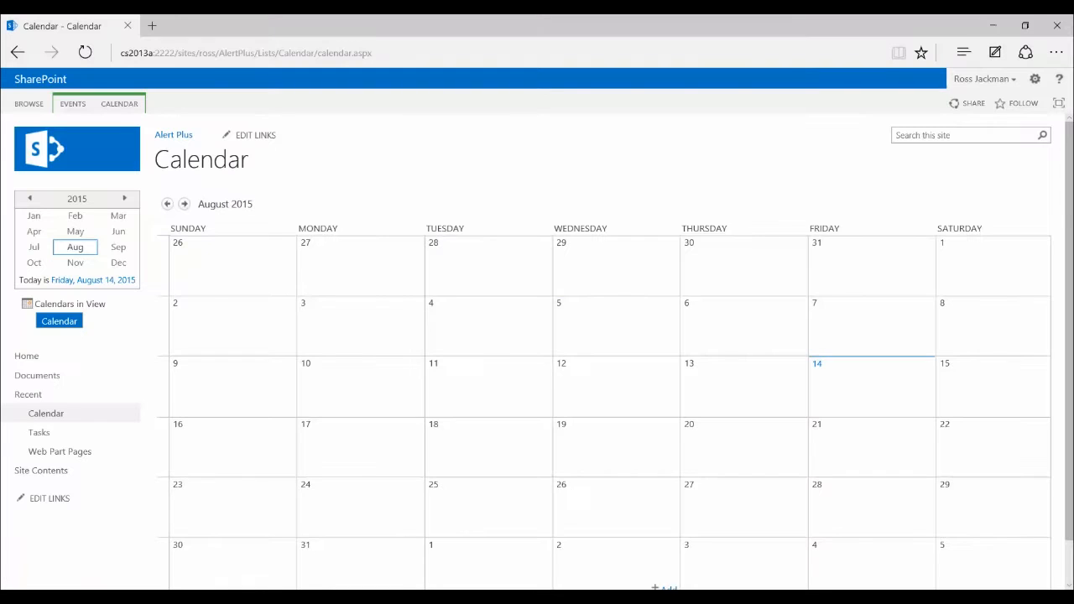
Step: Open the SharePoint calendar's day view for Friday, August 14, 2015
{"action": "mouse_move", "coordinate": [707, 442]}
{"action": "mouse_move", "coordinate": [834, 399]}
{"action": "left_click", "coordinate": [912, 410]}
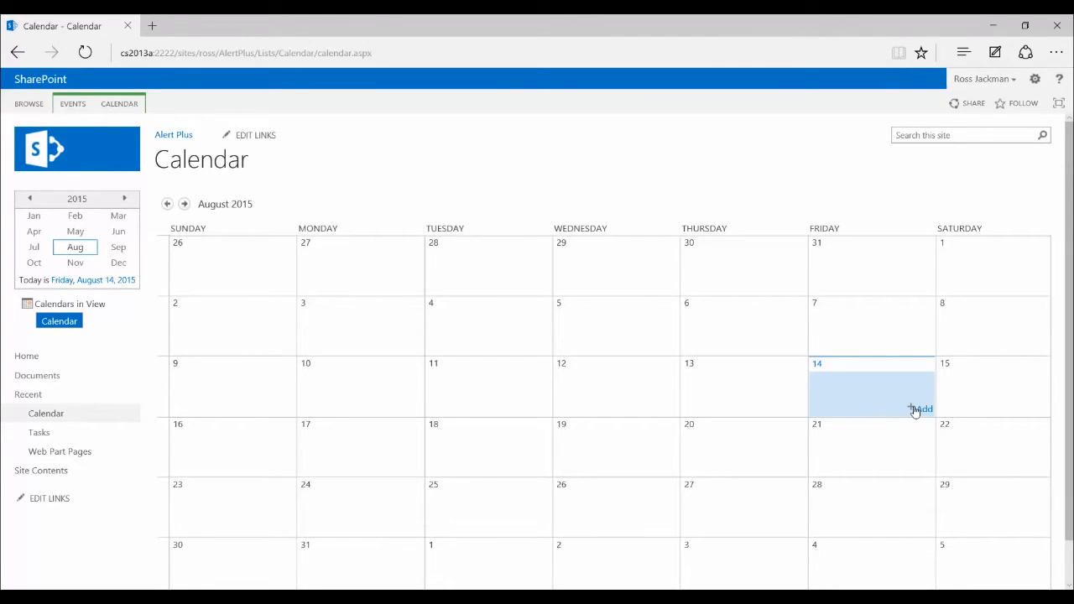
{"action": "left_click", "coordinate": [819, 364]}
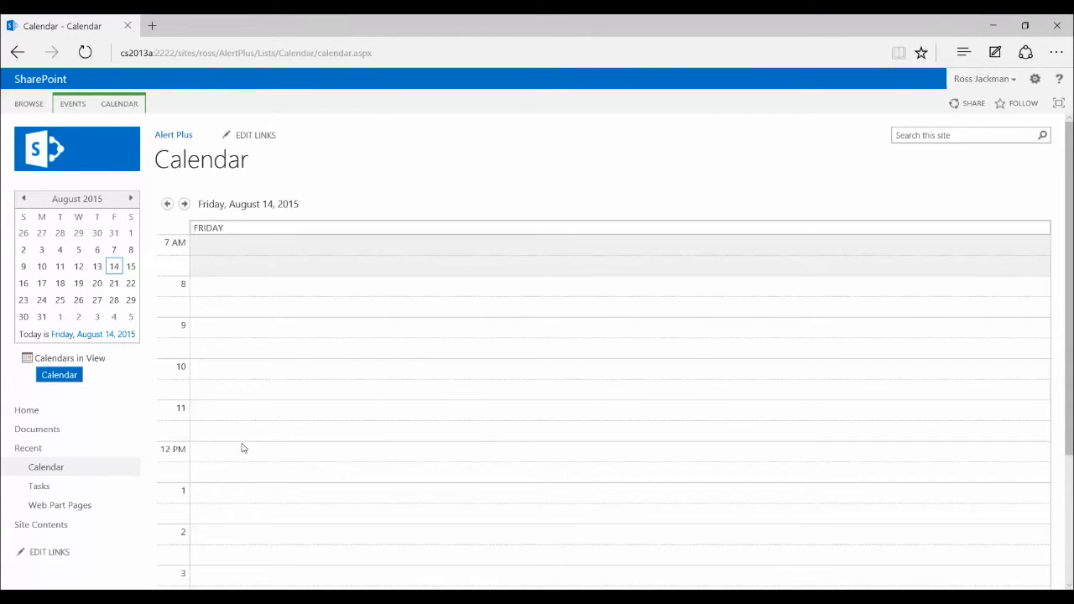
Step: Create a new event titled Calendar Entry 1 with the description "Test Description" and save it
{"action": "left_click", "coordinate": [72, 104]}
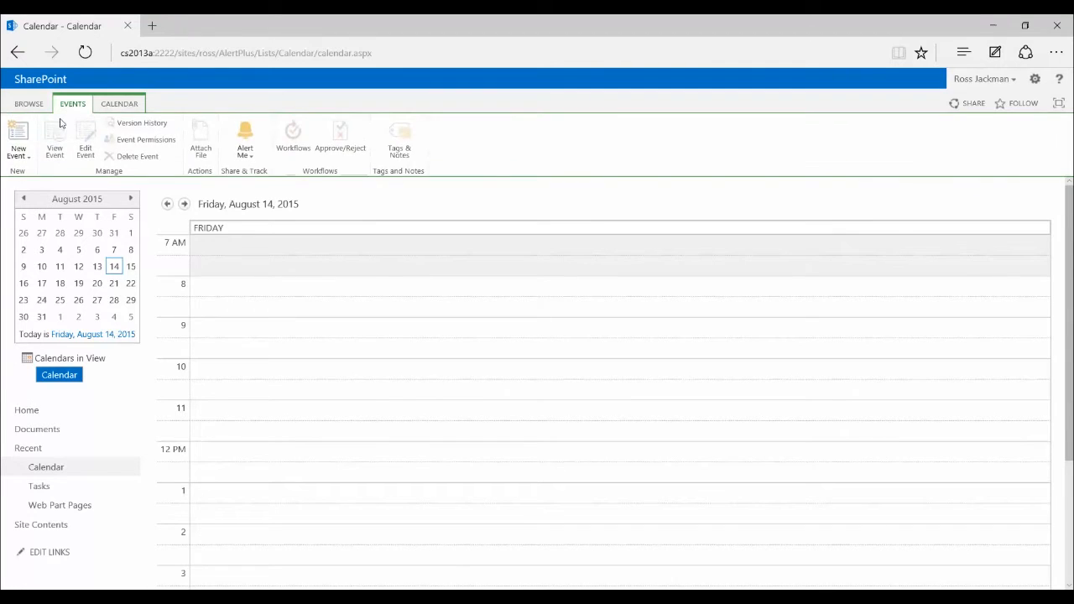
{"action": "left_click", "coordinate": [19, 141]}
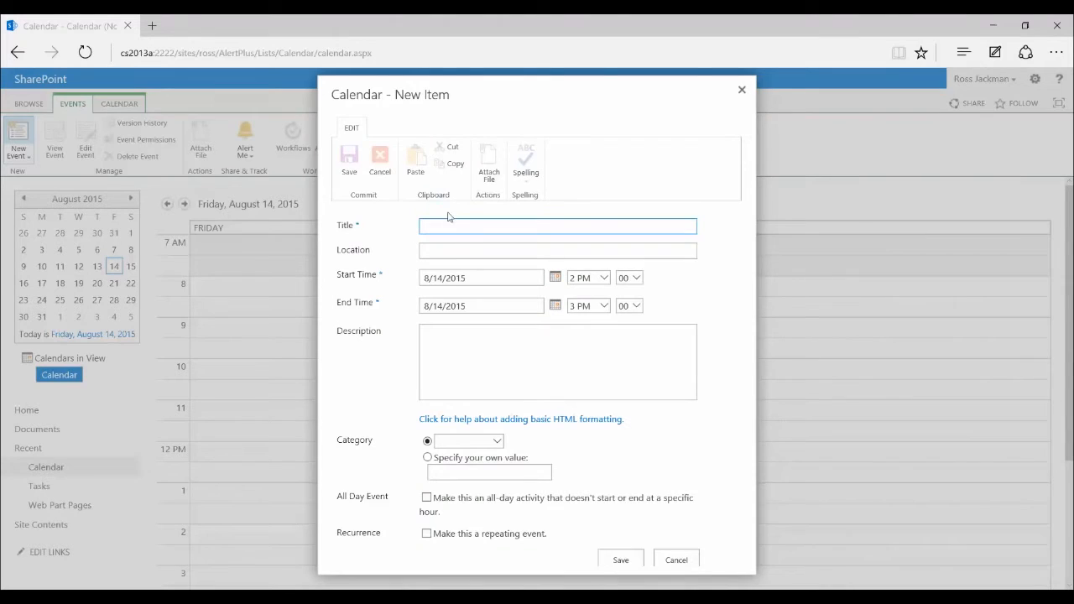
{"action": "left_click", "coordinate": [448, 222]}
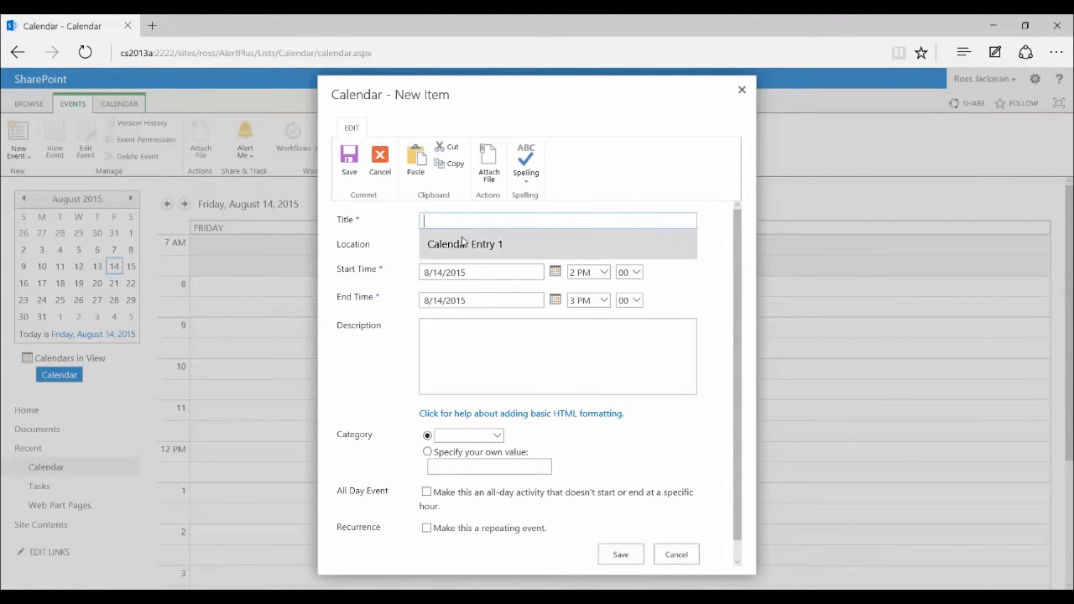
{"action": "left_click", "coordinate": [464, 244]}
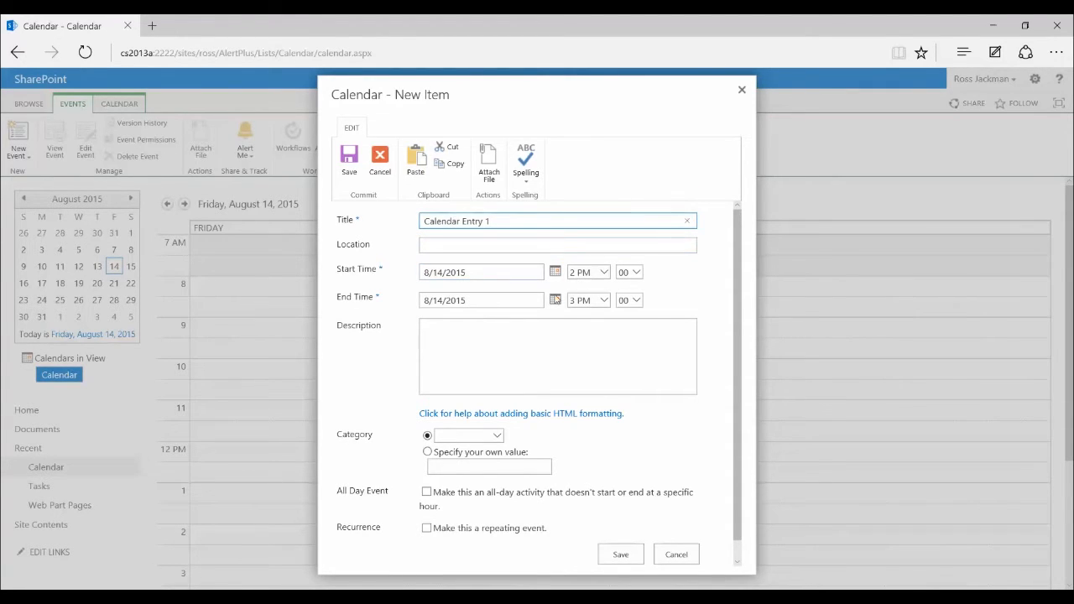
{"action": "left_click", "coordinate": [527, 346]}
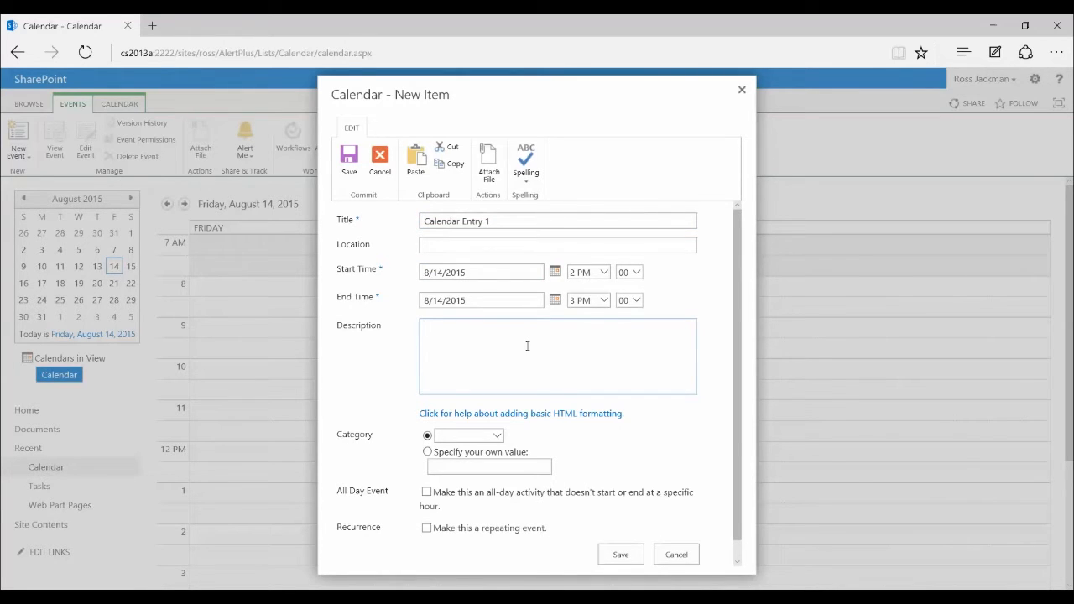
{"action": "type", "text": "Test Description"}
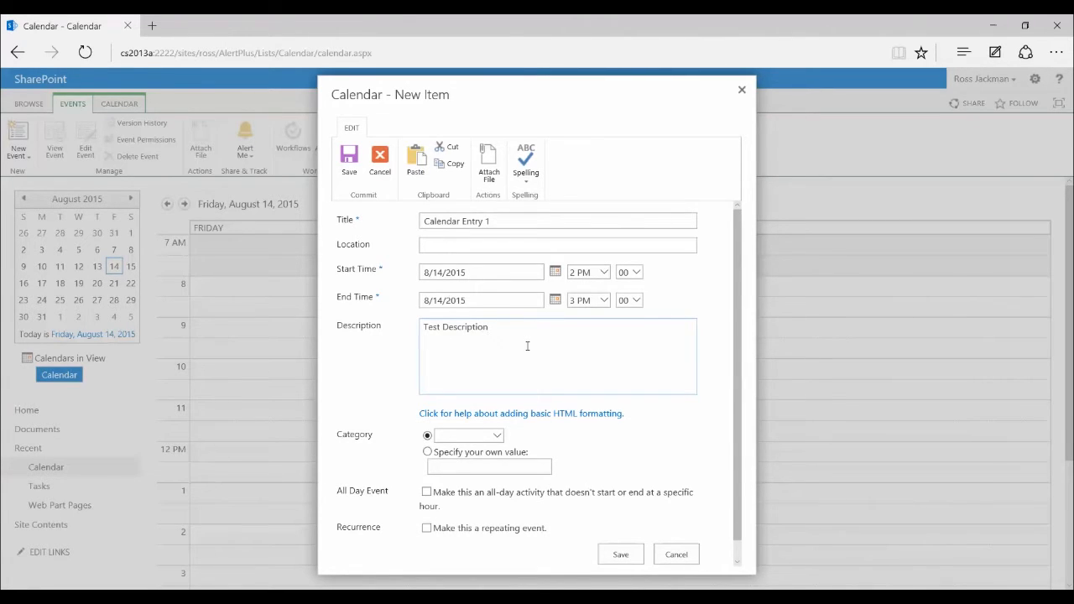
{"action": "left_click", "coordinate": [626, 557]}
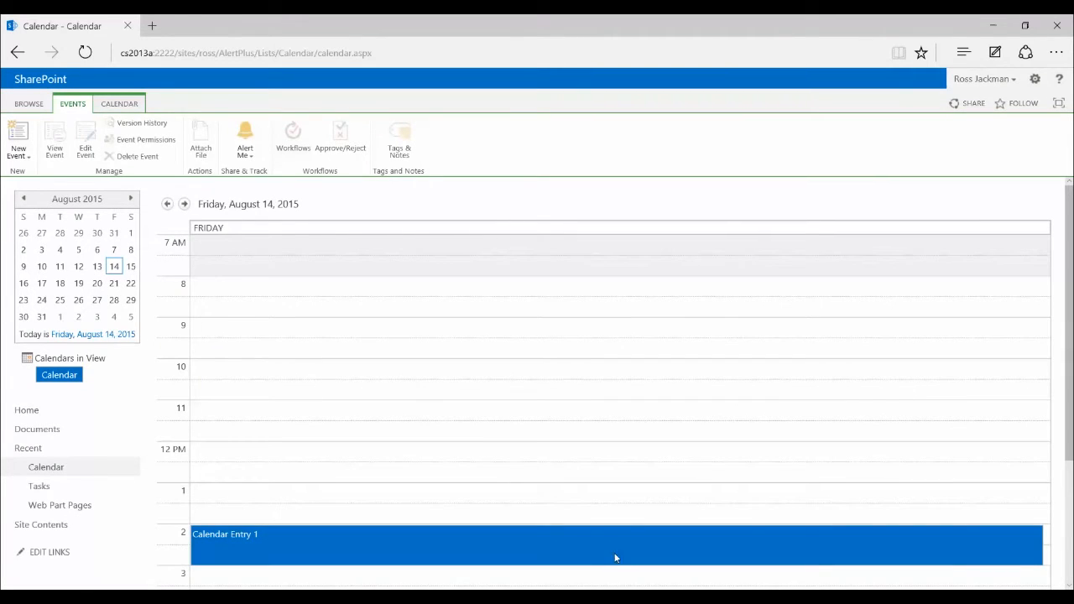
Step: Open the AlertPlus page from Web Part Pages and start a new alert titled Title or Date Change
{"action": "left_click", "coordinate": [61, 506]}
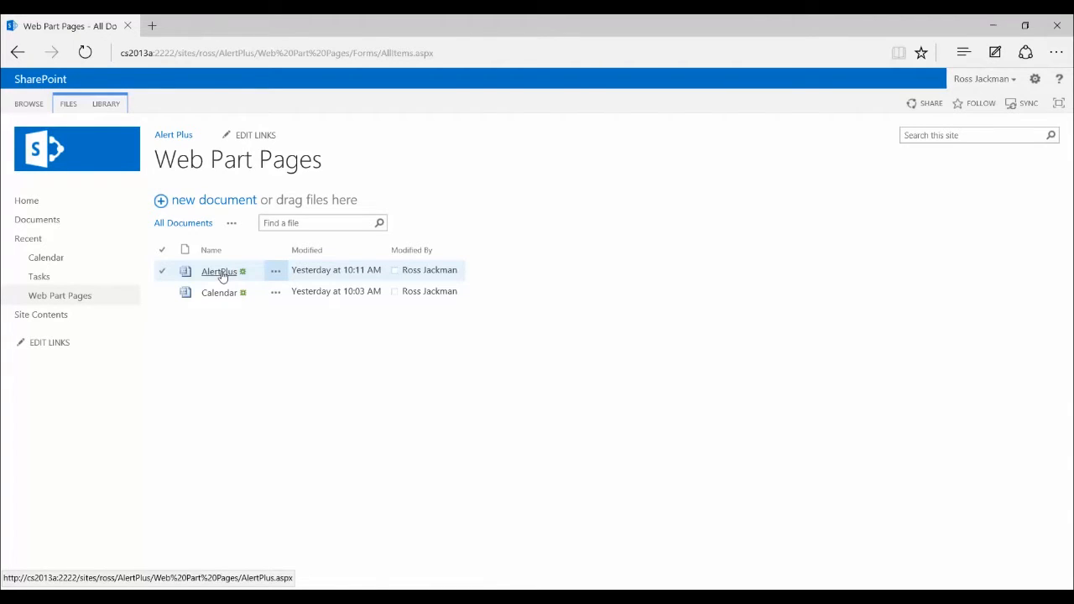
{"action": "left_click", "coordinate": [221, 273]}
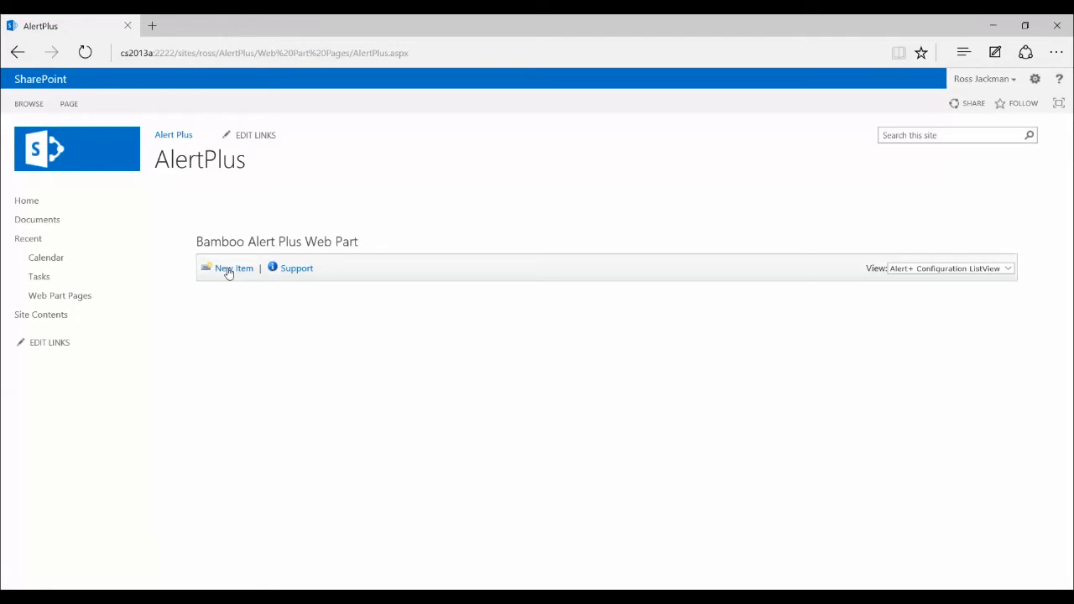
{"action": "left_click", "coordinate": [228, 273]}
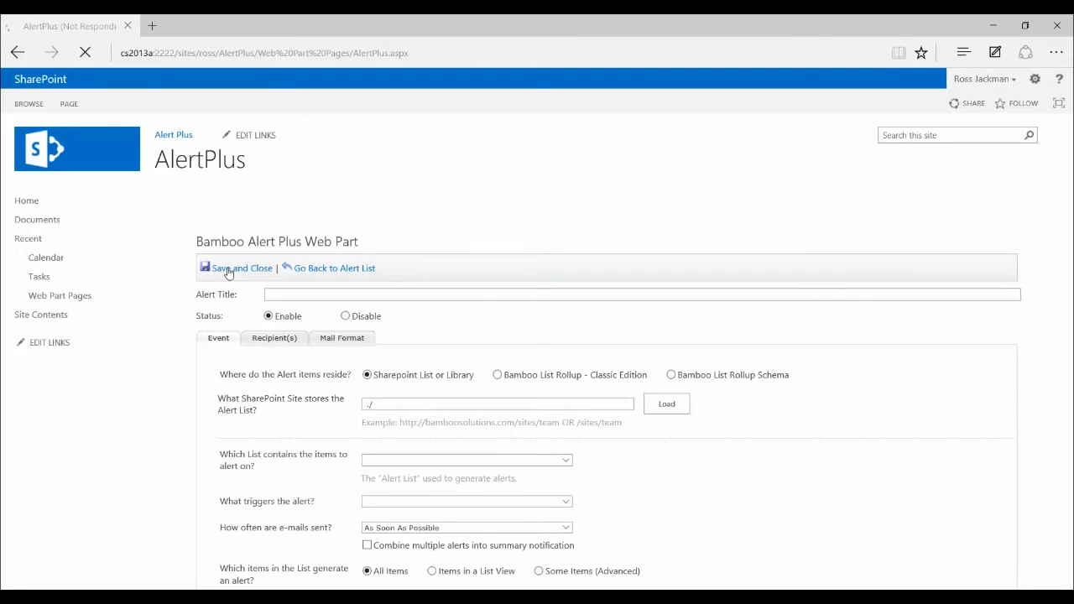
{"action": "left_click", "coordinate": [287, 293]}
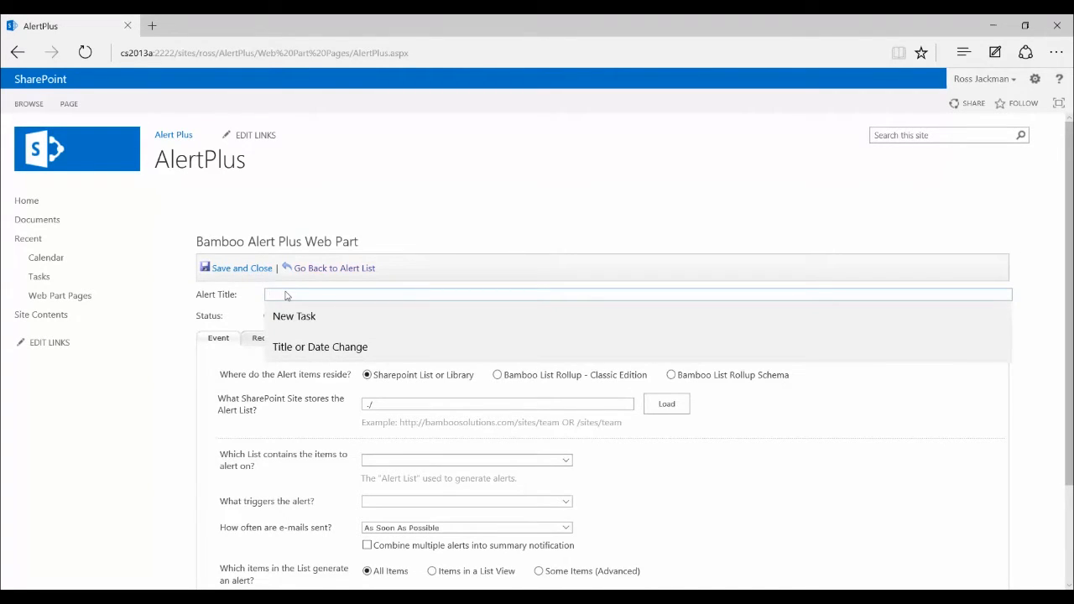
{"action": "left_click", "coordinate": [292, 345]}
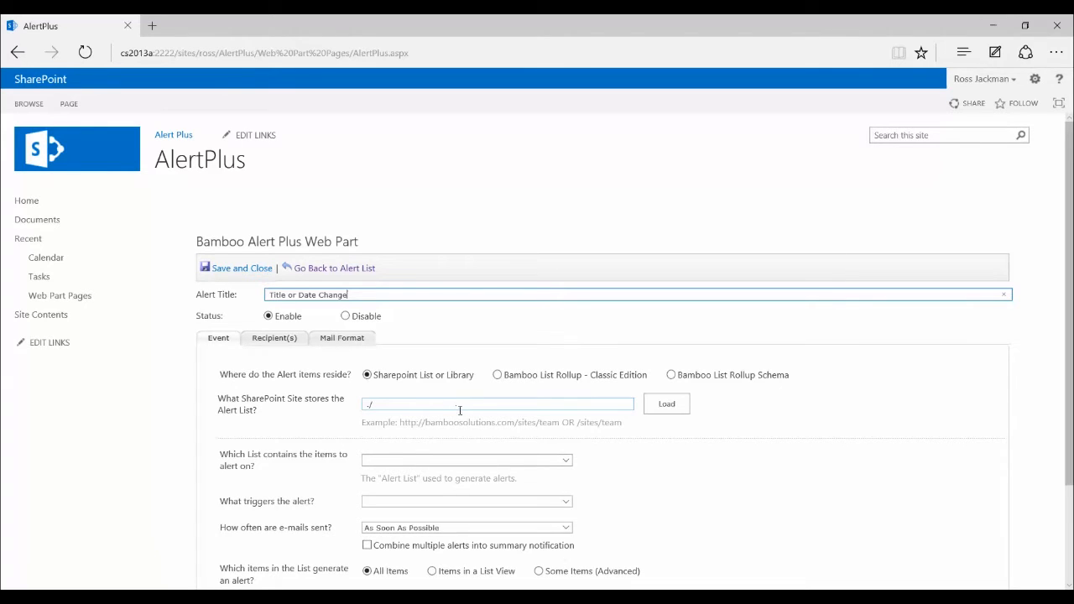
Step: Choose Calendar as the list to alert on and enable Expand Recurring Items
{"action": "left_click", "coordinate": [567, 461]}
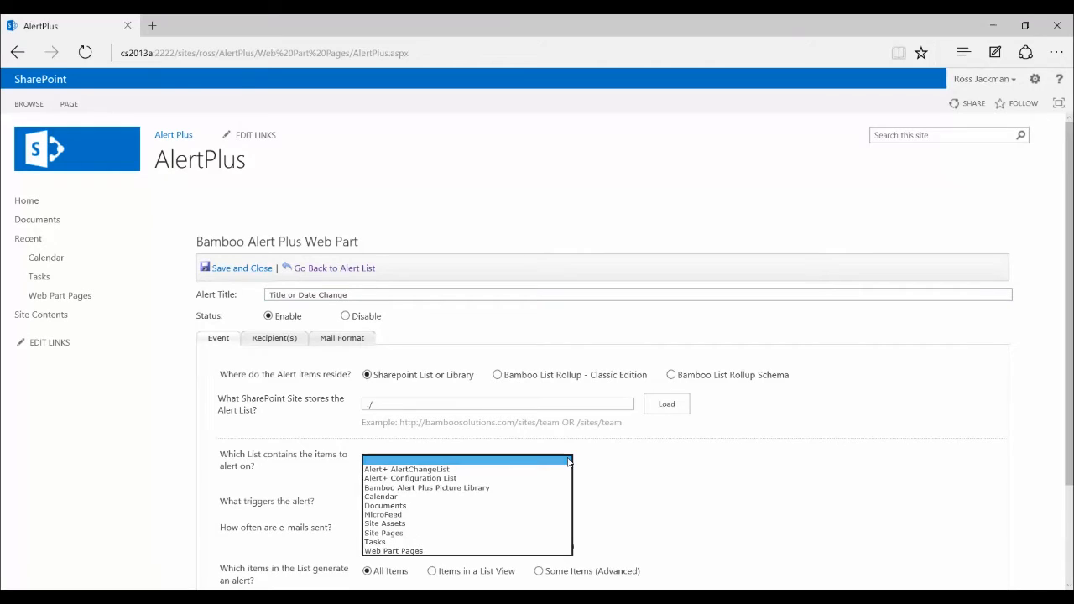
{"action": "left_click", "coordinate": [504, 501]}
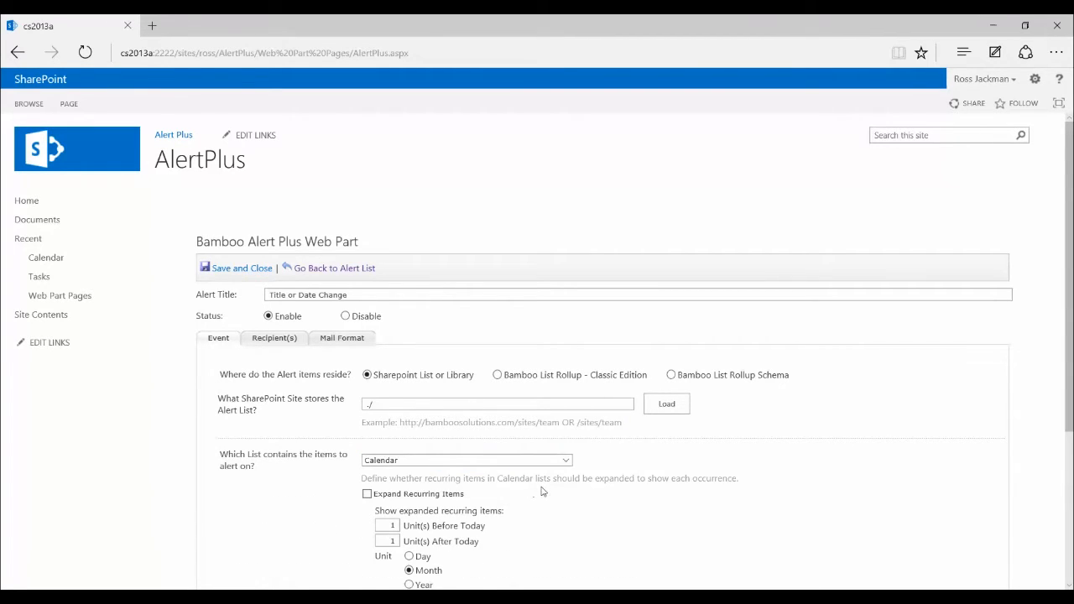
{"action": "scroll", "coordinate": [529, 503], "scroll_direction": "down", "scroll_amount": 1}
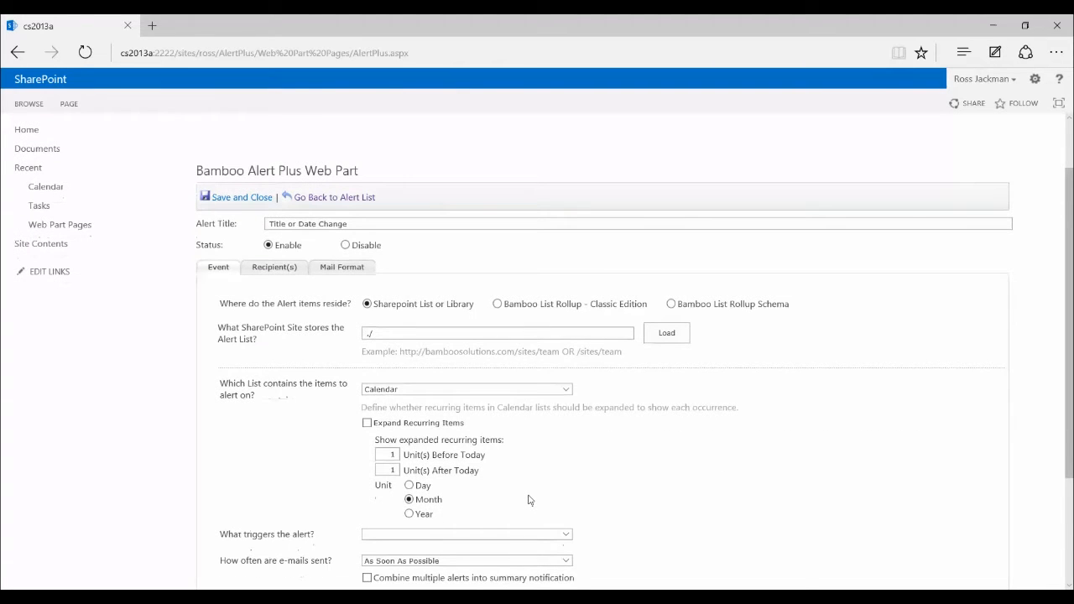
{"action": "scroll", "coordinate": [530, 497], "scroll_direction": "down", "scroll_amount": 1}
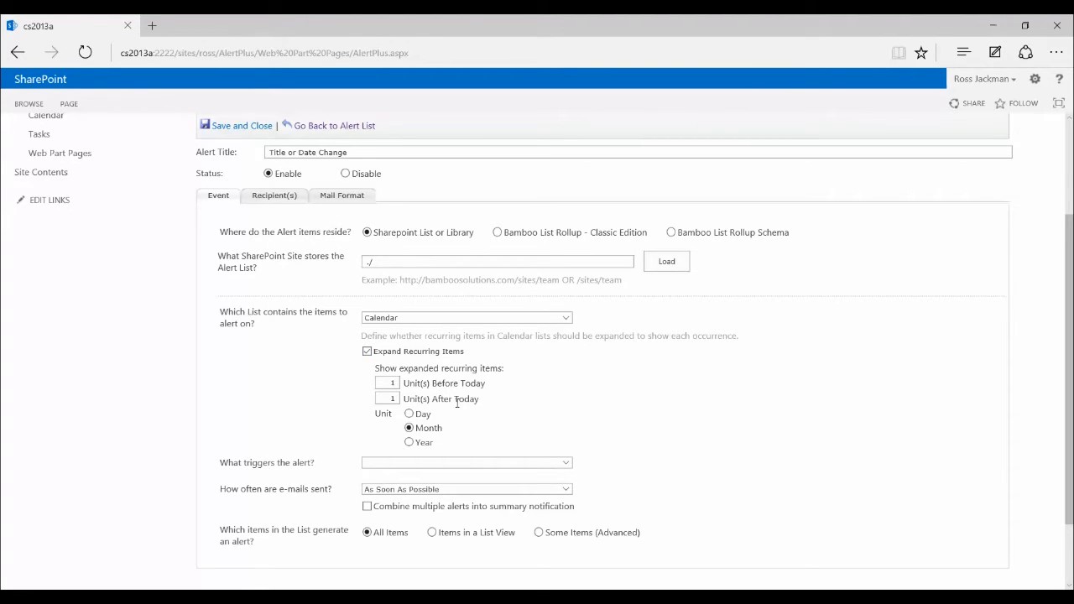
Step: Set the alert to trigger when a specific column in the list changes, with e-mails sent As Soon As Possible
{"action": "left_click", "coordinate": [474, 463]}
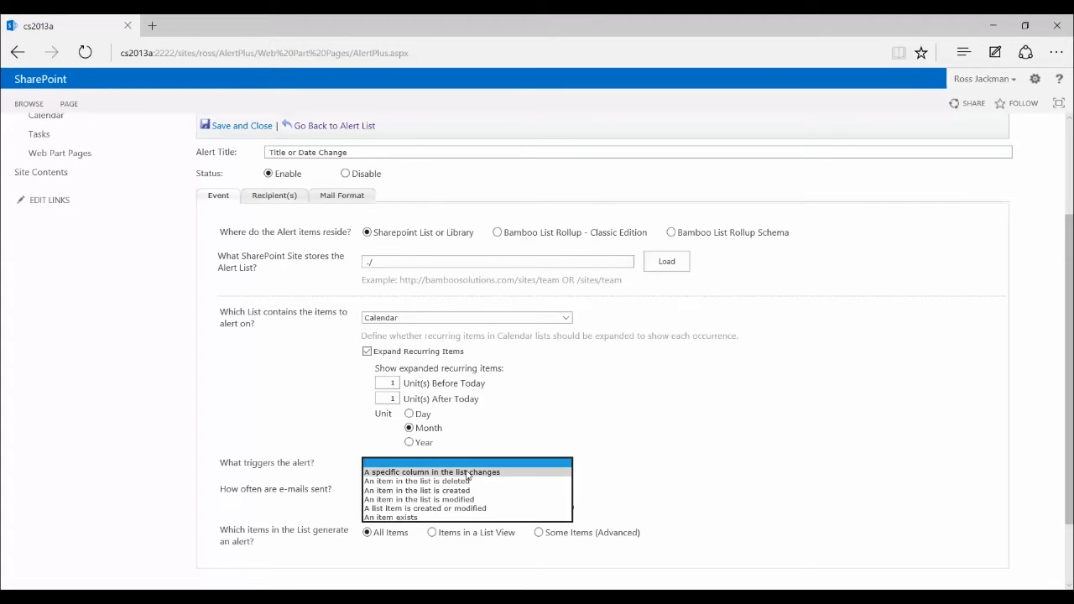
{"action": "left_click", "coordinate": [468, 473]}
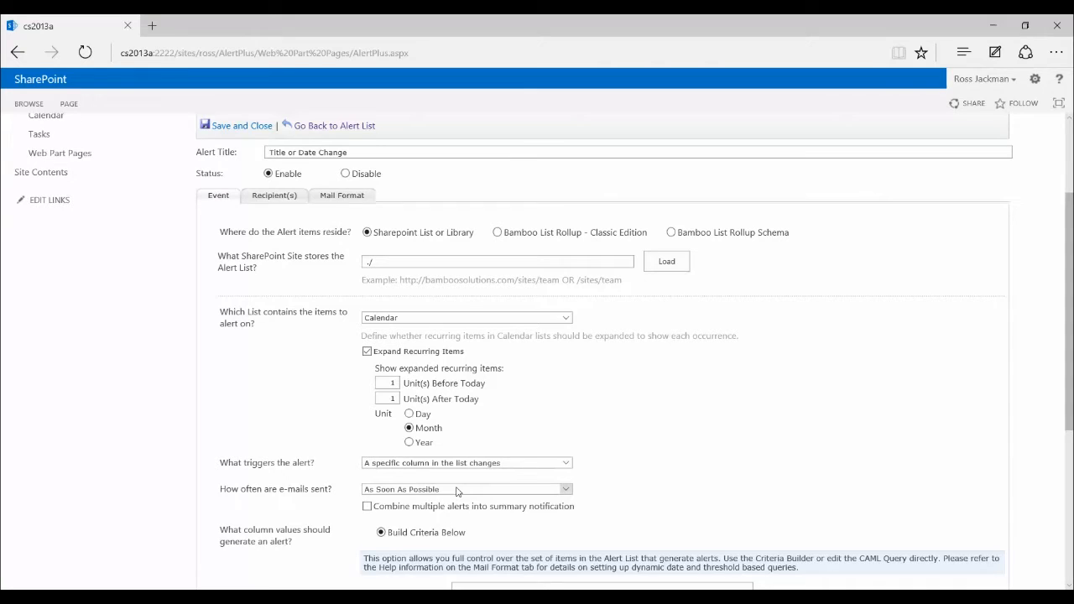
{"action": "left_click", "coordinate": [458, 492]}
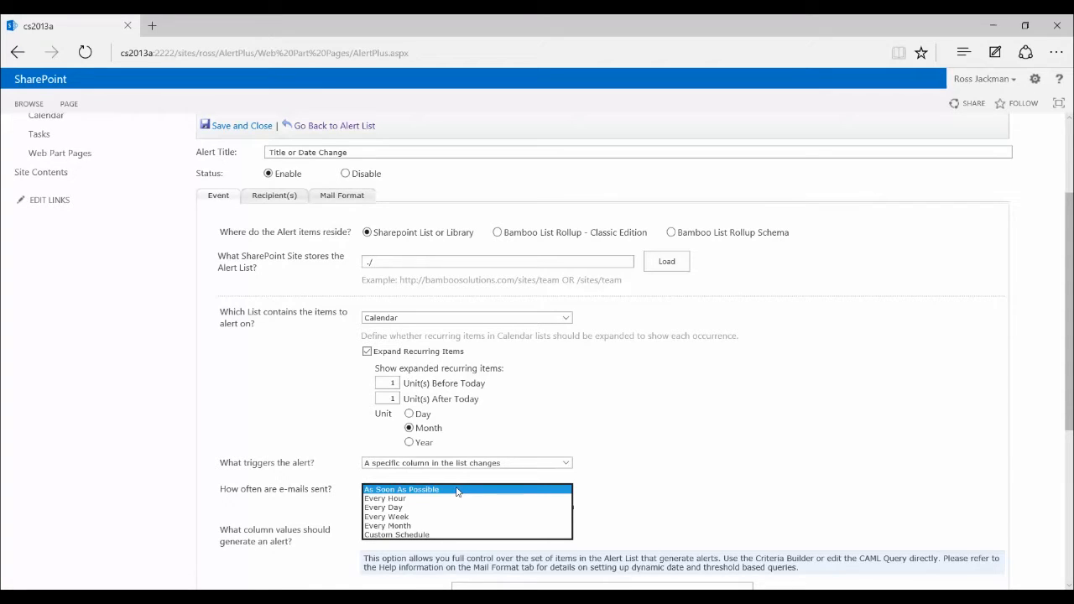
{"action": "left_click", "coordinate": [458, 492]}
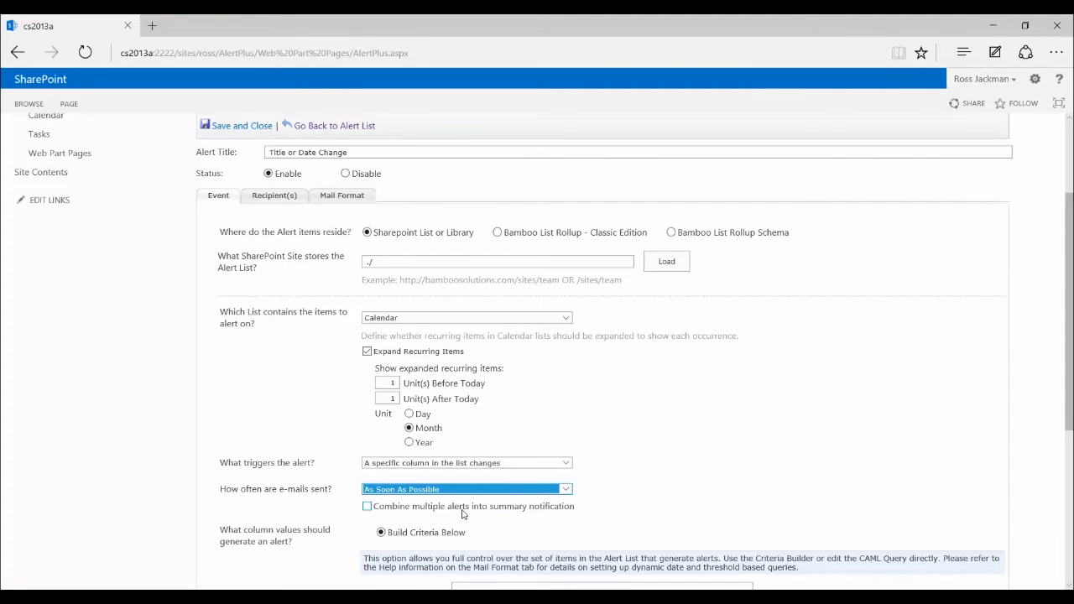
Step: In the Criteria Builder, set the first criterion's field to Title and its comparison to Not Equal to
{"action": "scroll", "coordinate": [463, 499], "scroll_direction": "down", "scroll_amount": 3}
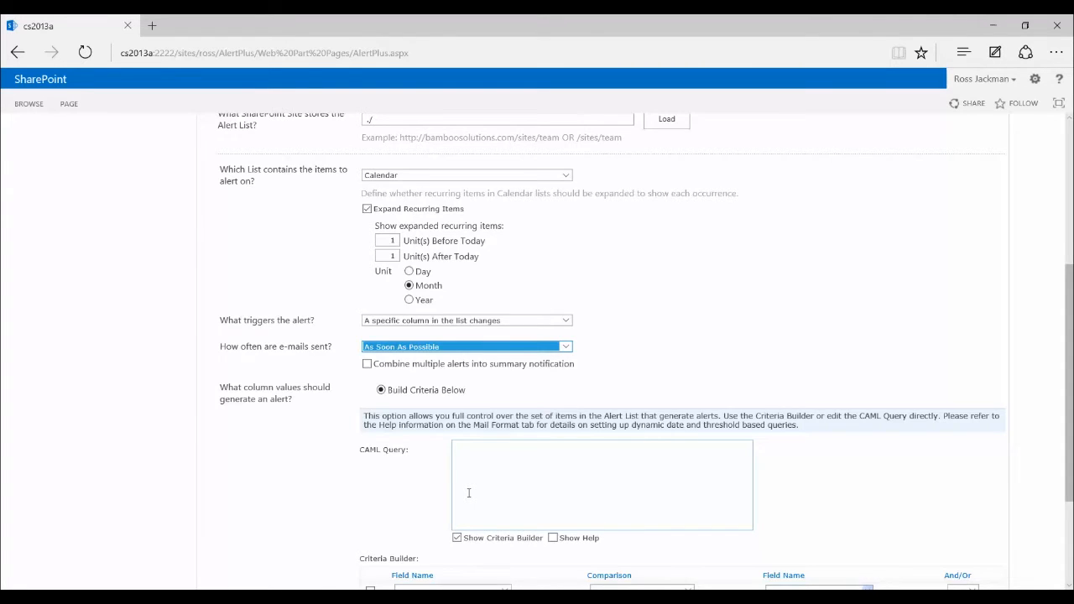
{"action": "scroll", "coordinate": [468, 493], "scroll_direction": "up", "scroll_amount": 1}
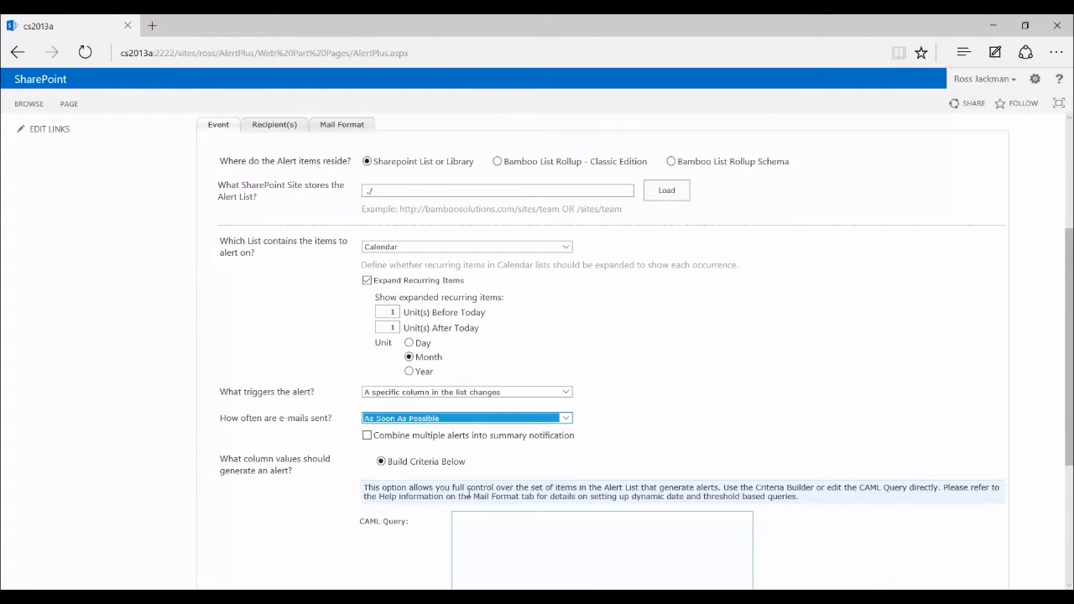
{"action": "scroll", "coordinate": [468, 496], "scroll_direction": "down", "scroll_amount": 1}
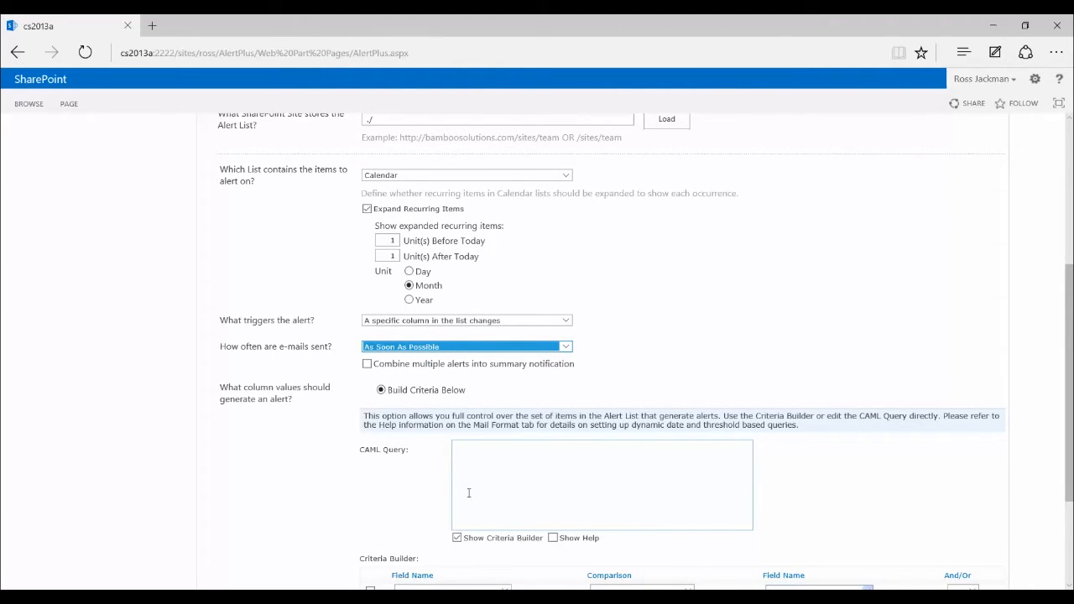
{"action": "scroll", "coordinate": [469, 493], "scroll_direction": "down", "scroll_amount": 1}
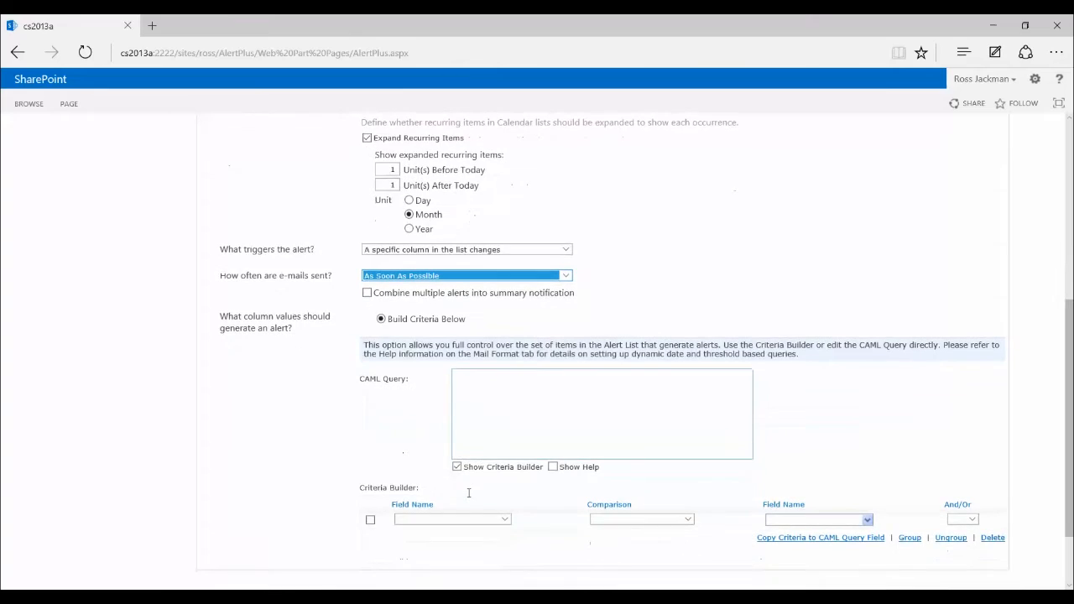
{"action": "left_click", "coordinate": [504, 521]}
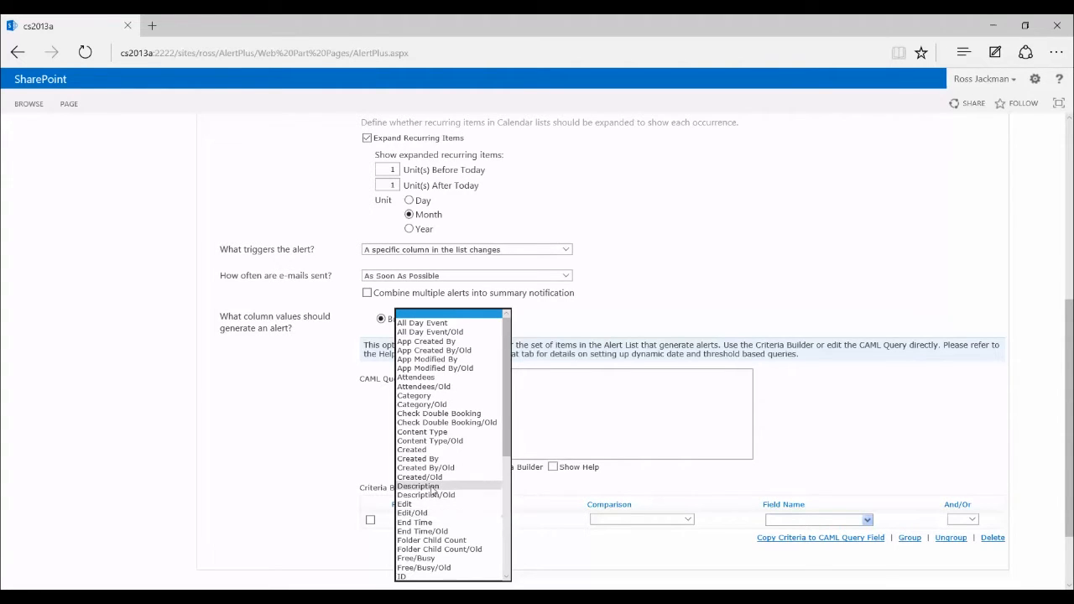
{"action": "scroll", "coordinate": [430, 491], "scroll_direction": "down", "scroll_amount": 5}
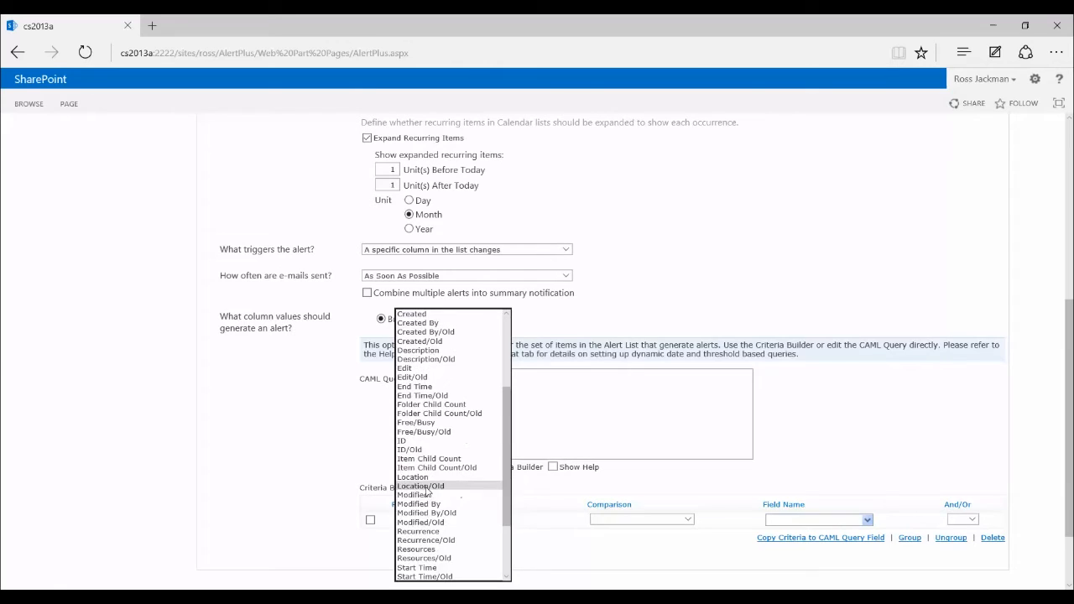
{"action": "scroll", "coordinate": [422, 438], "scroll_direction": "down", "scroll_amount": 2}
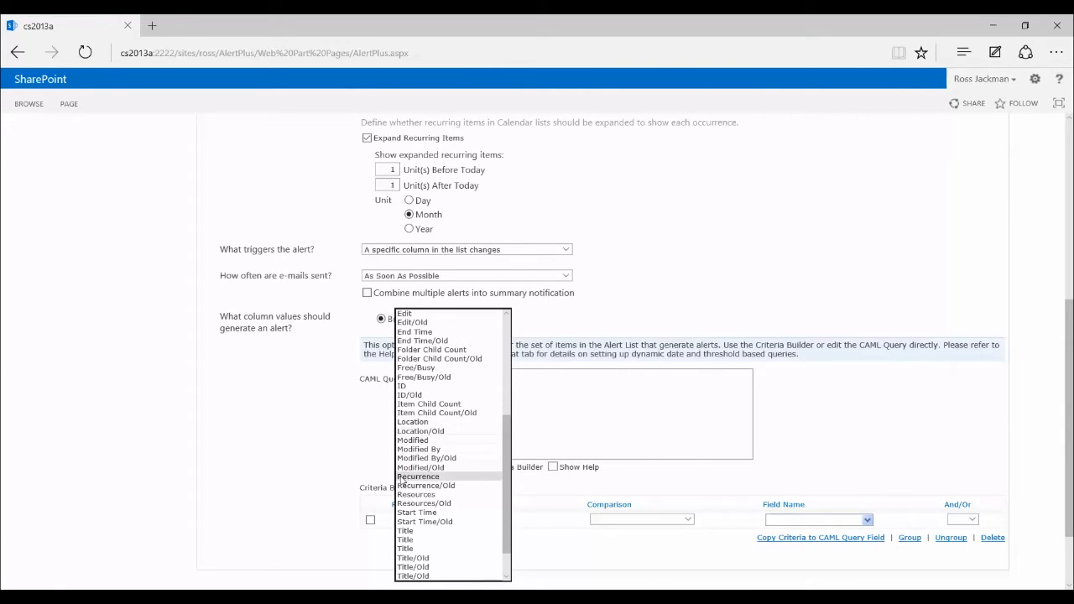
{"action": "left_click", "coordinate": [404, 531]}
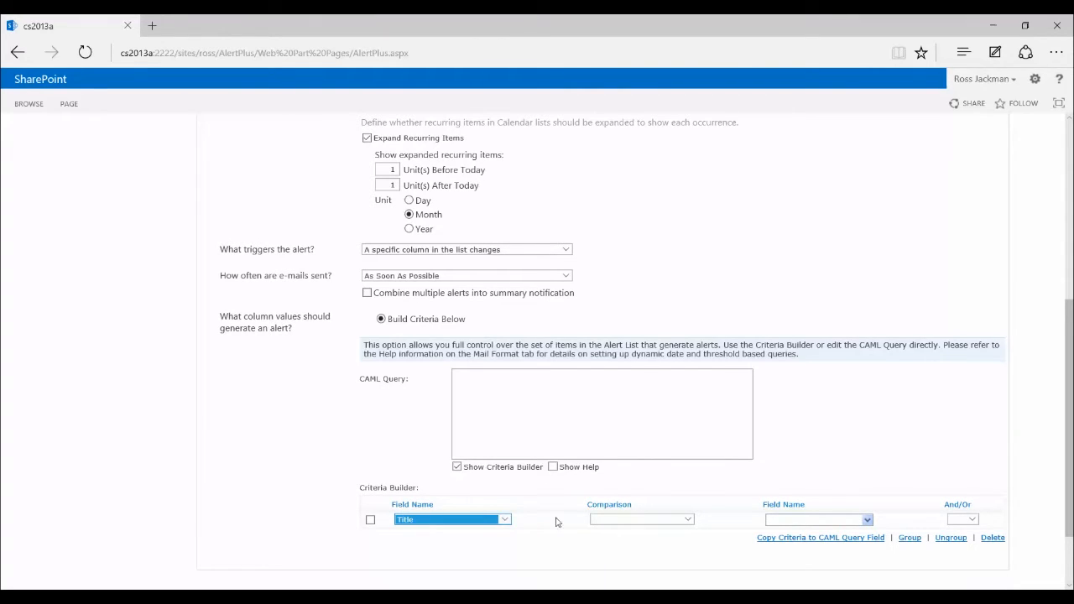
{"action": "left_click", "coordinate": [602, 522]}
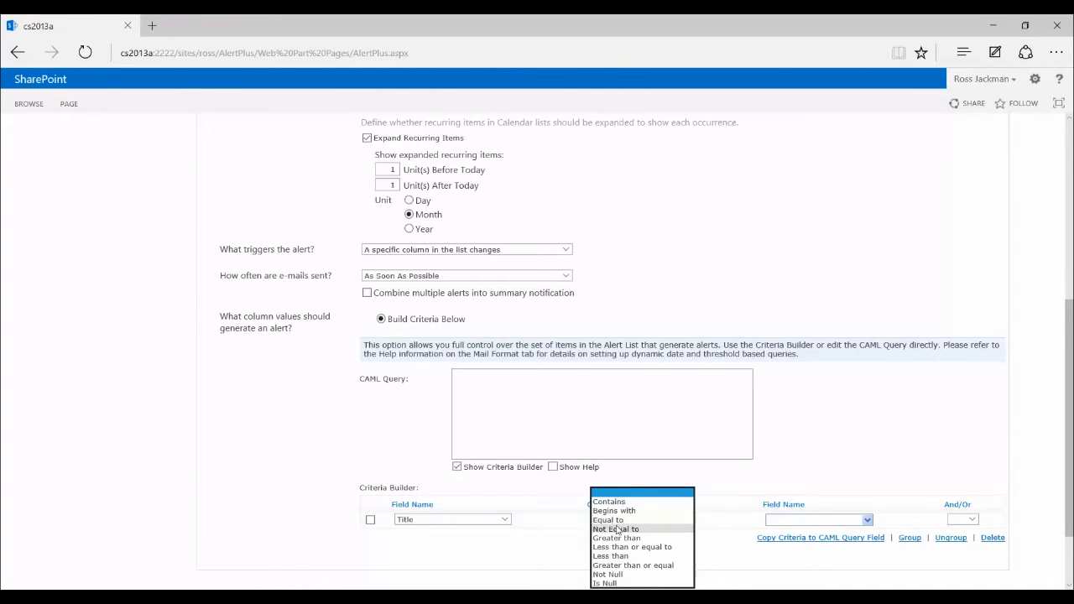
{"action": "left_click", "coordinate": [663, 528]}
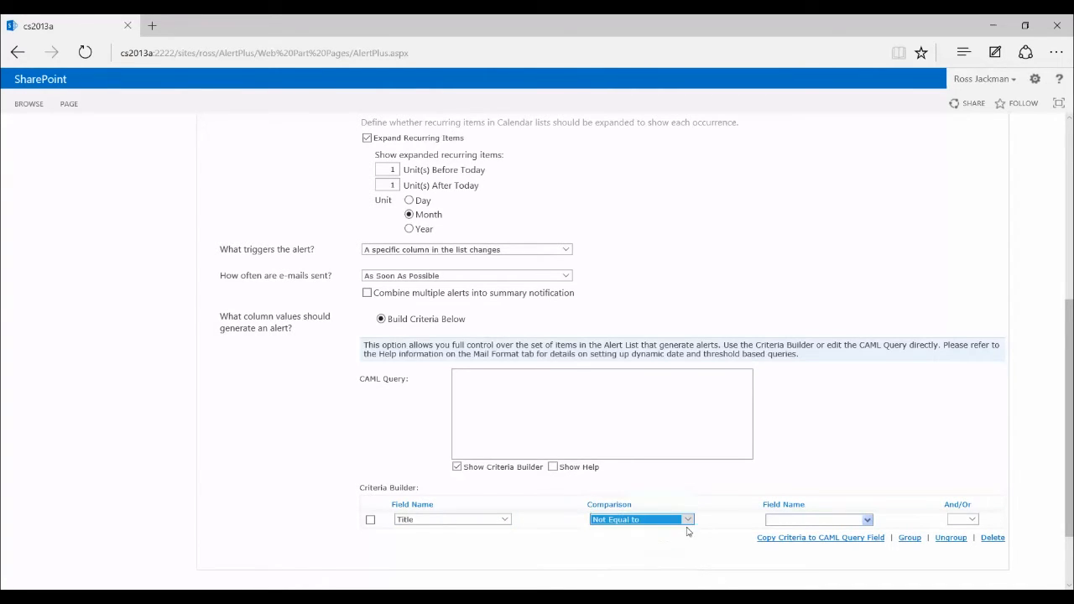
Step: Compare the Title criterion against Title/Old and add another criterion row joined with Or
{"action": "left_click", "coordinate": [787, 520]}
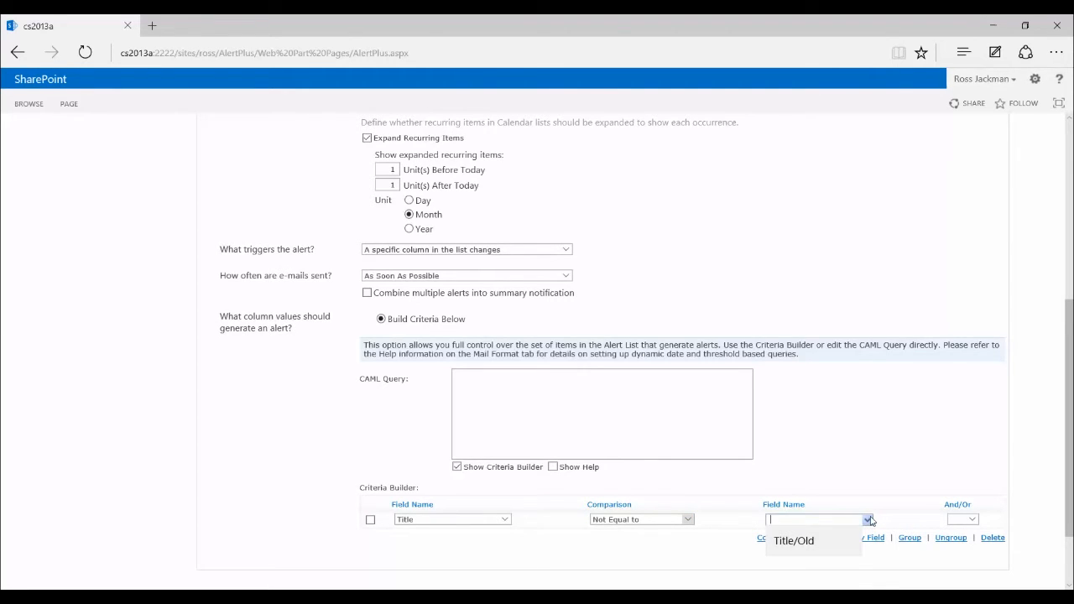
{"action": "left_click", "coordinate": [868, 520]}
{"action": "scroll", "coordinate": [900, 531], "scroll_direction": "down", "scroll_amount": 3}
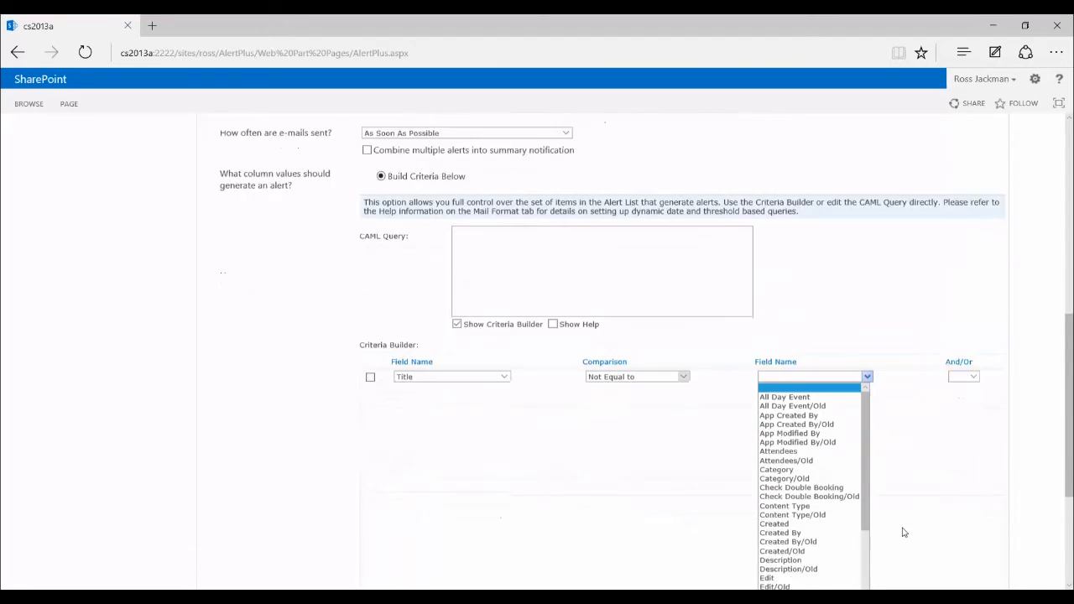
{"action": "scroll", "coordinate": [835, 525], "scroll_direction": "down", "scroll_amount": 1}
{"action": "scroll", "coordinate": [835, 525], "scroll_direction": "down", "scroll_amount": 3}
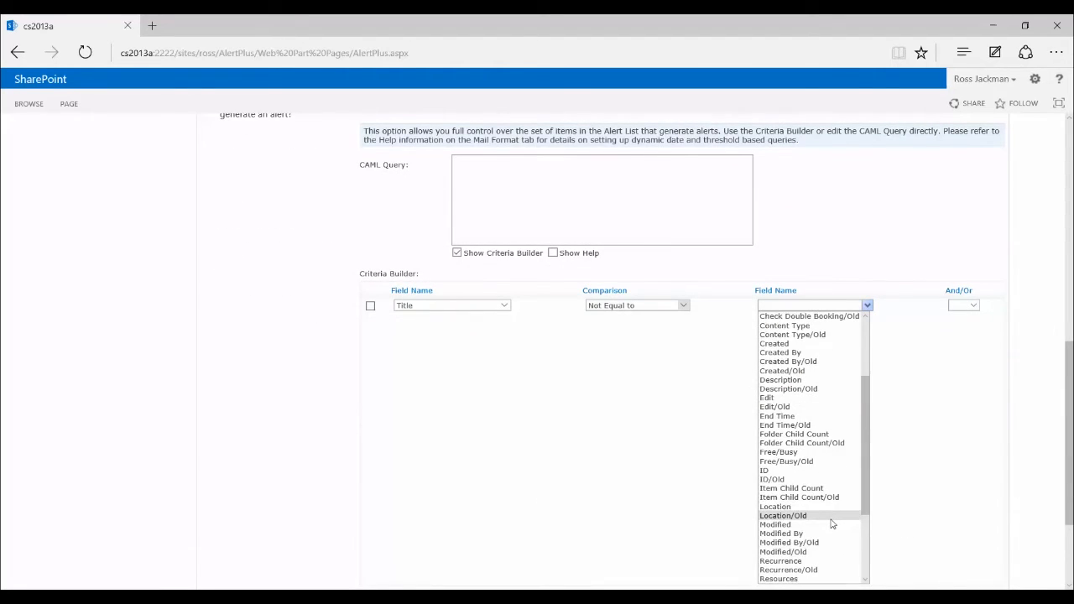
{"action": "scroll", "coordinate": [832, 524], "scroll_direction": "down", "scroll_amount": 4}
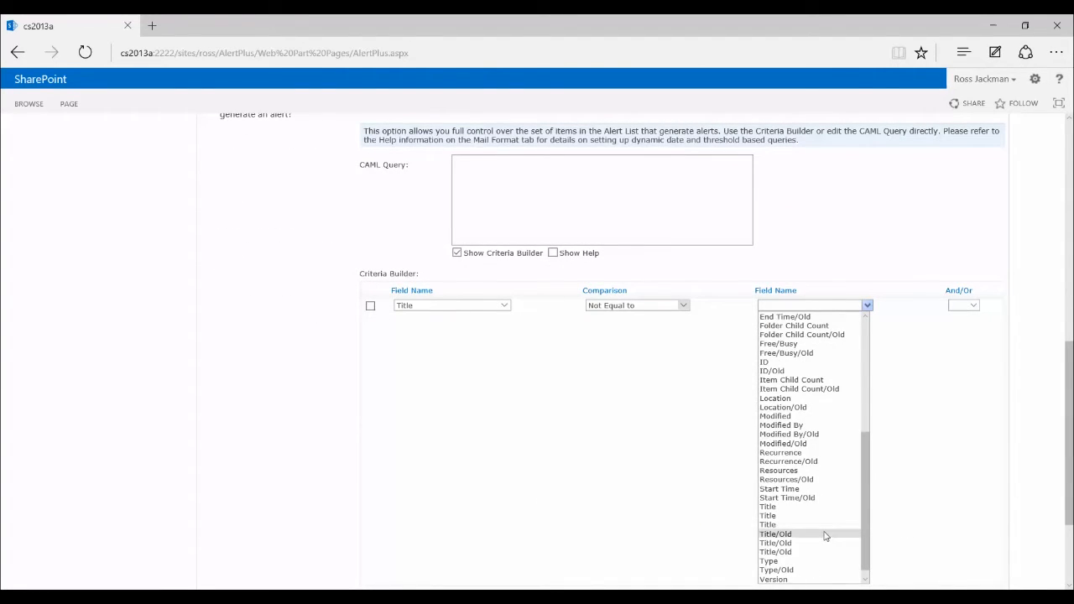
{"action": "left_click", "coordinate": [825, 535]}
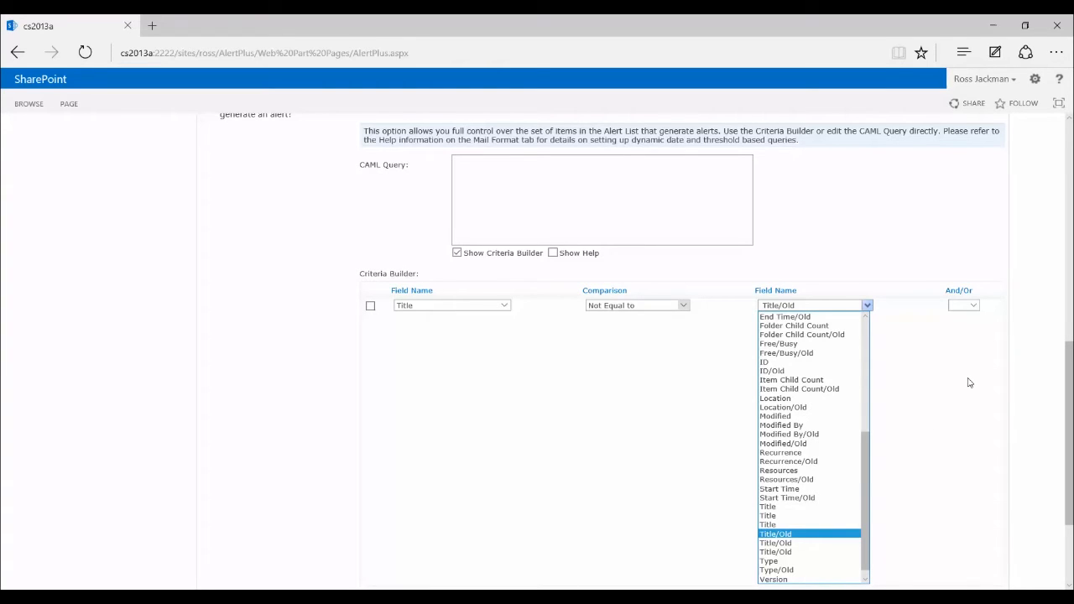
{"action": "left_click", "coordinate": [802, 539]}
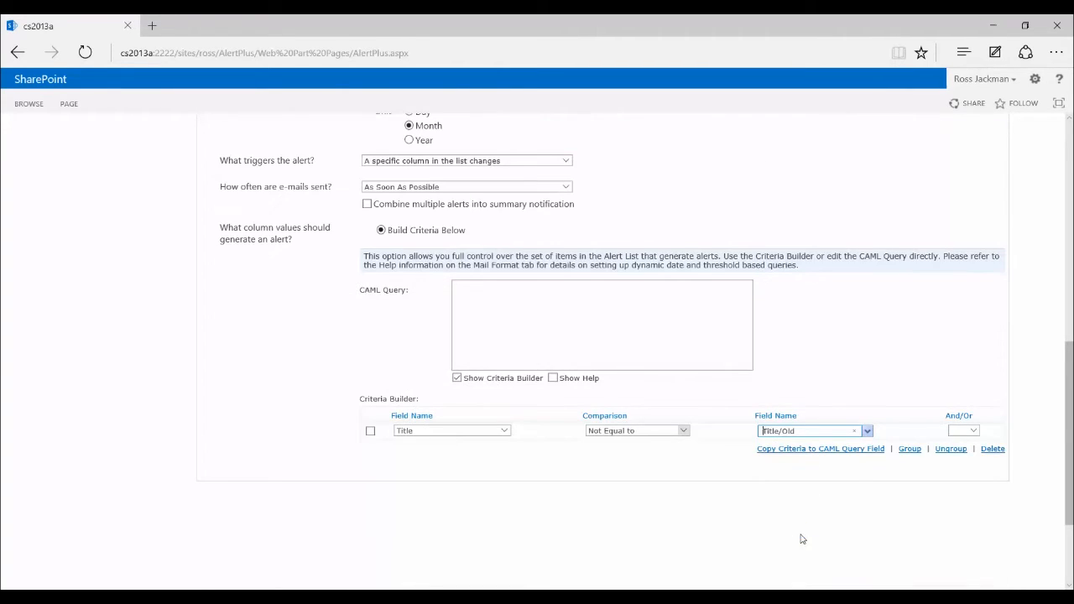
{"action": "left_click", "coordinate": [972, 431]}
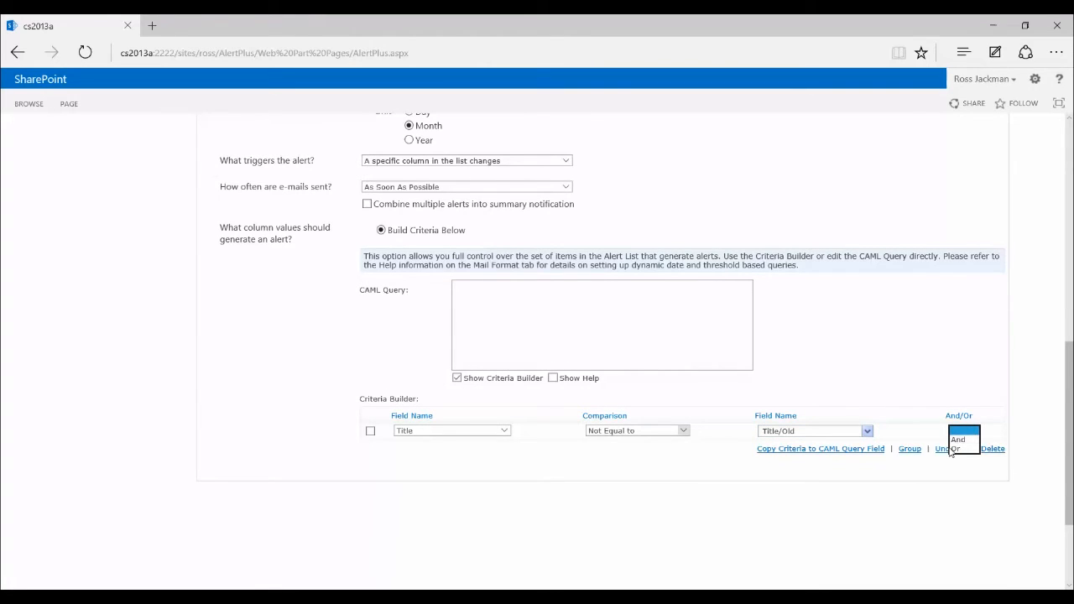
{"action": "left_click", "coordinate": [954, 450]}
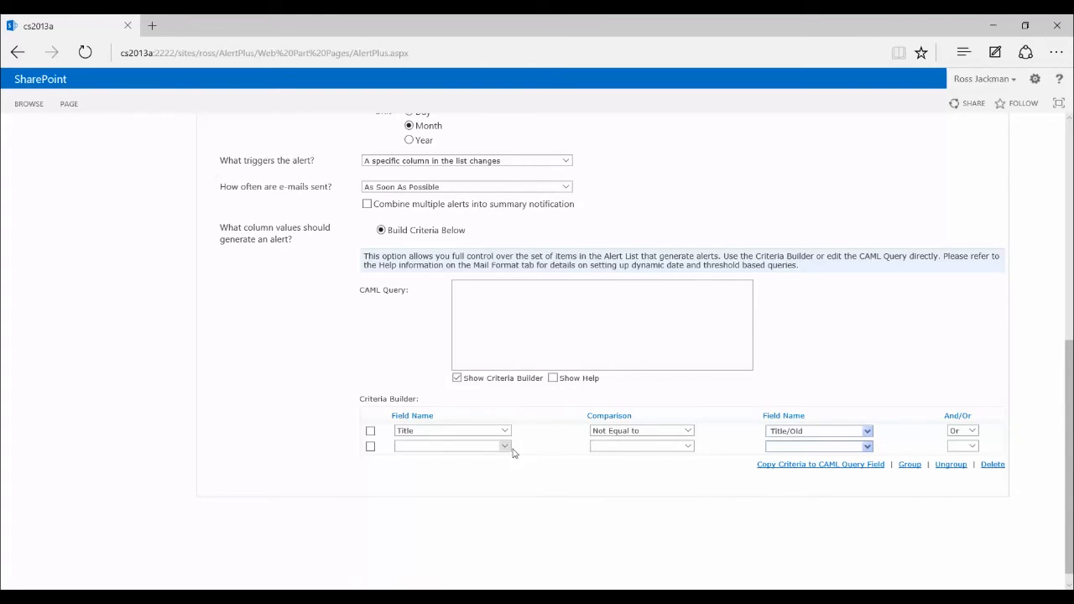
Step: Set the second criterion's field to Location and its comparison to Not Equal to
{"action": "left_click", "coordinate": [504, 446]}
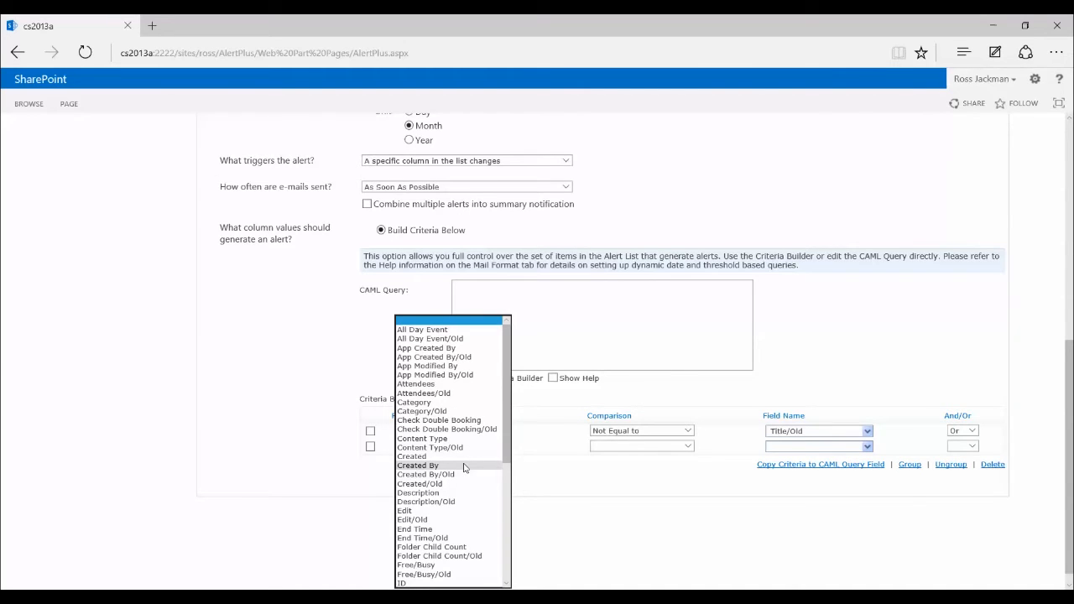
{"action": "scroll", "coordinate": [464, 468], "scroll_direction": "down", "scroll_amount": 4}
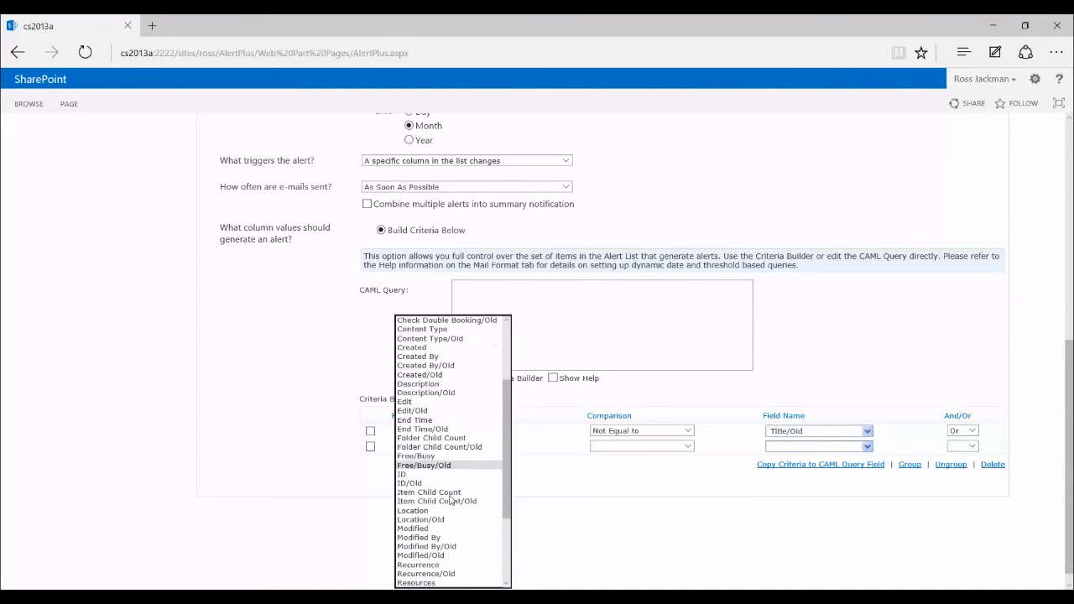
{"action": "left_click", "coordinate": [438, 529]}
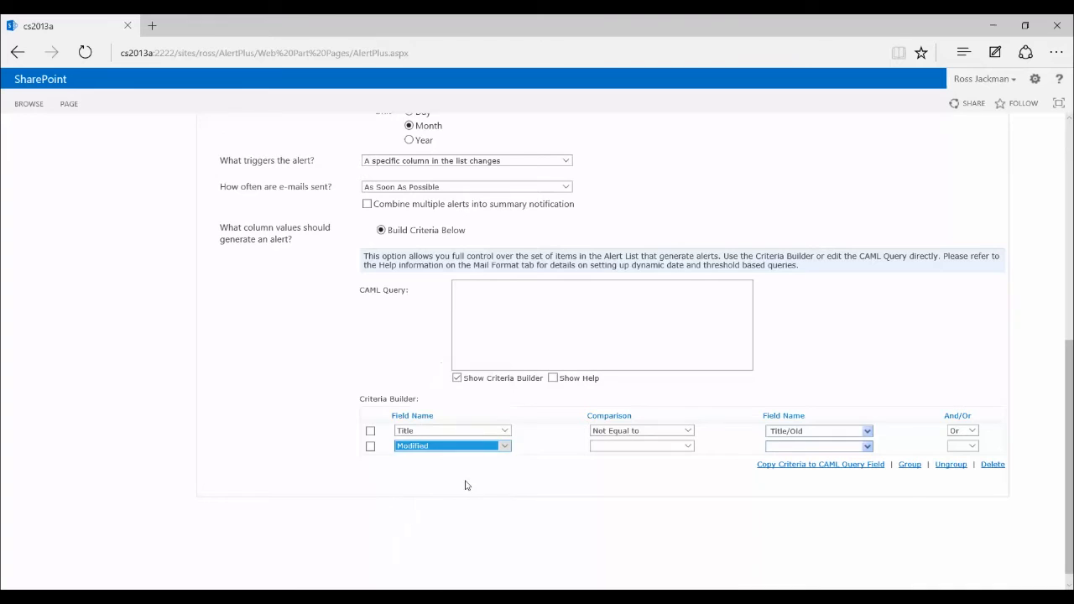
{"action": "left_click", "coordinate": [504, 447]}
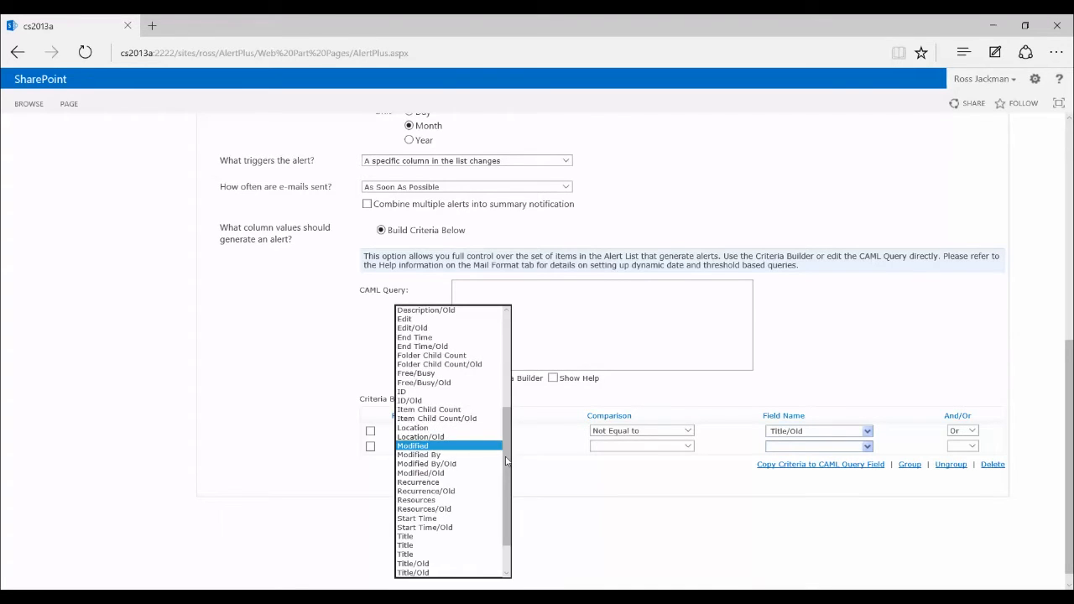
{"action": "left_click", "coordinate": [467, 428]}
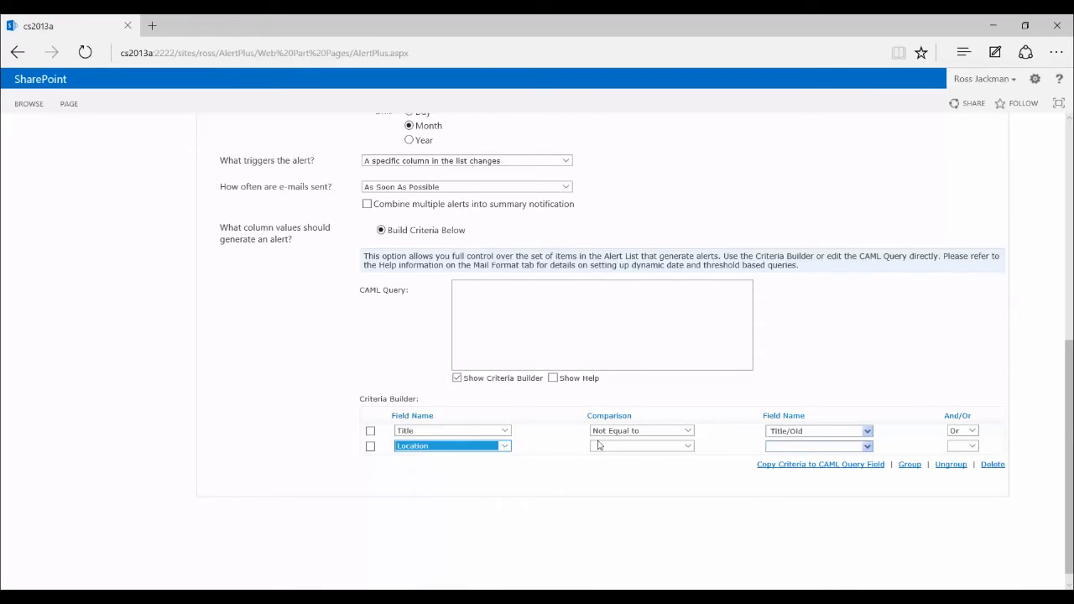
{"action": "left_click", "coordinate": [687, 447]}
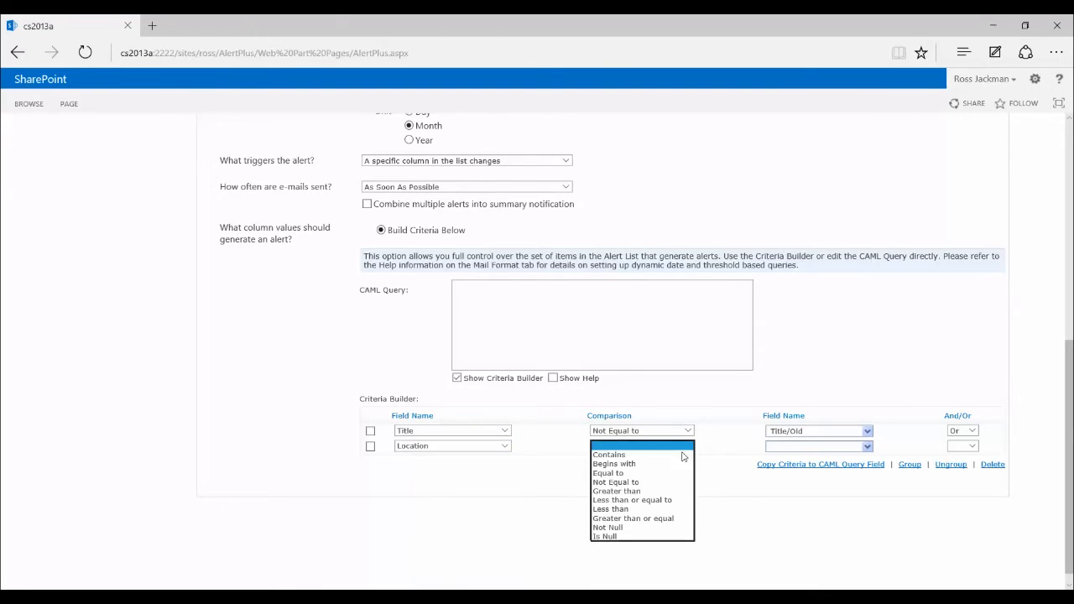
{"action": "left_click", "coordinate": [631, 482]}
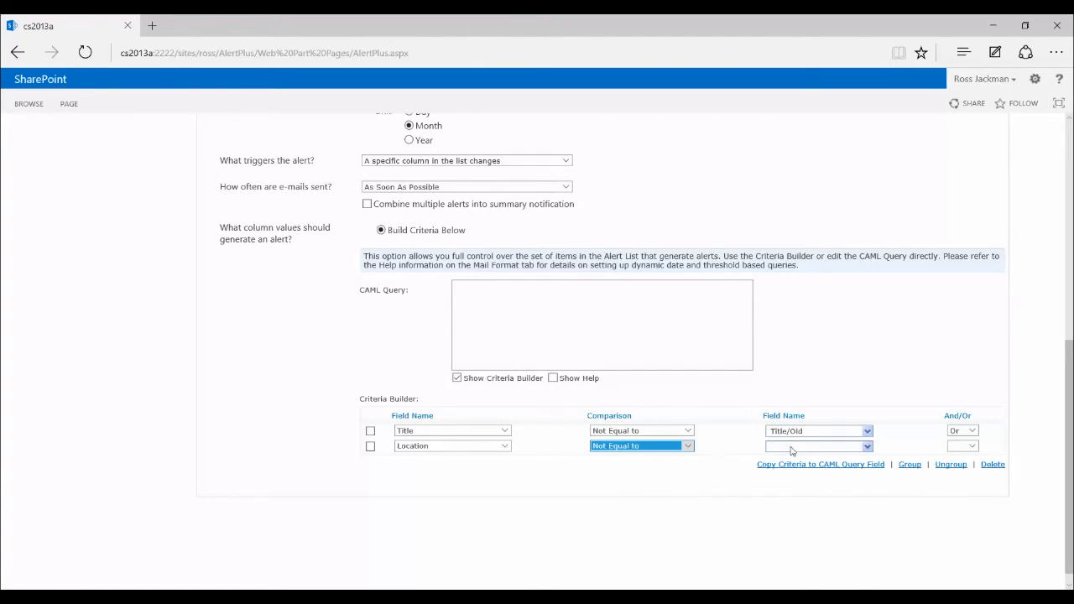
Step: Compare the Location criterion against Location/Old and add a third criterion row joined with Or
{"action": "left_click", "coordinate": [869, 446]}
{"action": "scroll", "coordinate": [804, 504], "scroll_direction": "down", "scroll_amount": 3}
{"action": "scroll", "coordinate": [802, 507], "scroll_direction": "down", "scroll_amount": 2}
{"action": "scroll", "coordinate": [795, 509], "scroll_direction": "down", "scroll_amount": 3}
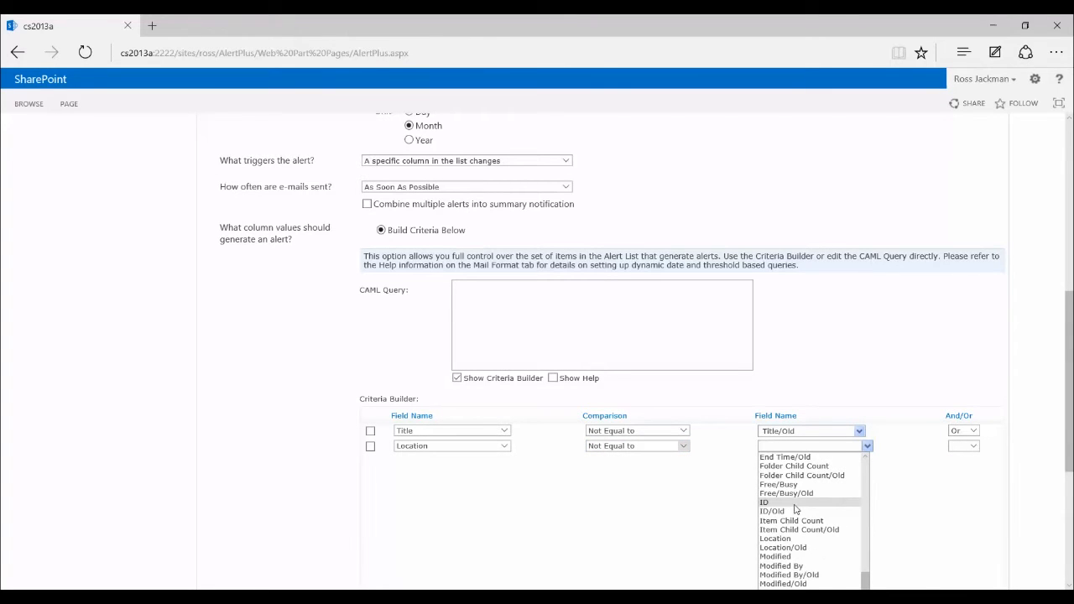
{"action": "scroll", "coordinate": [796, 510], "scroll_direction": "down", "scroll_amount": 1}
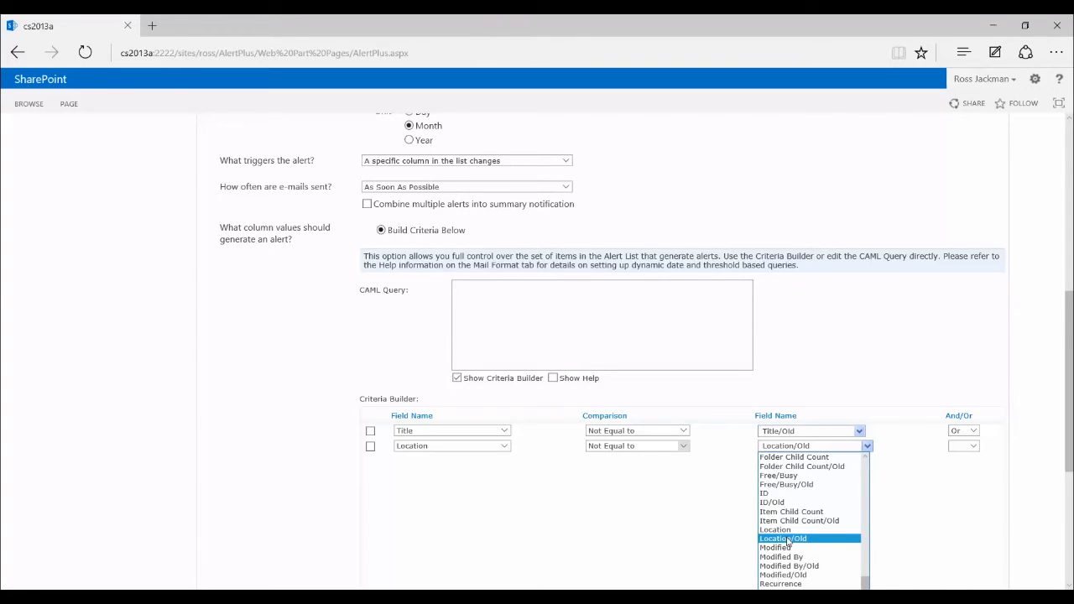
{"action": "left_click", "coordinate": [787, 539]}
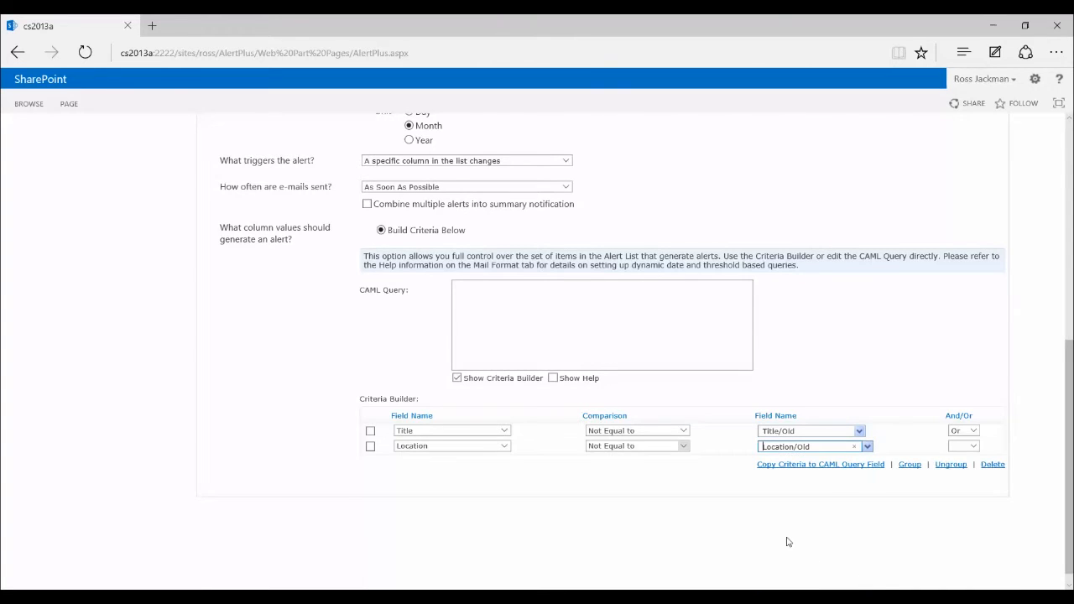
{"action": "left_click", "coordinate": [974, 451]}
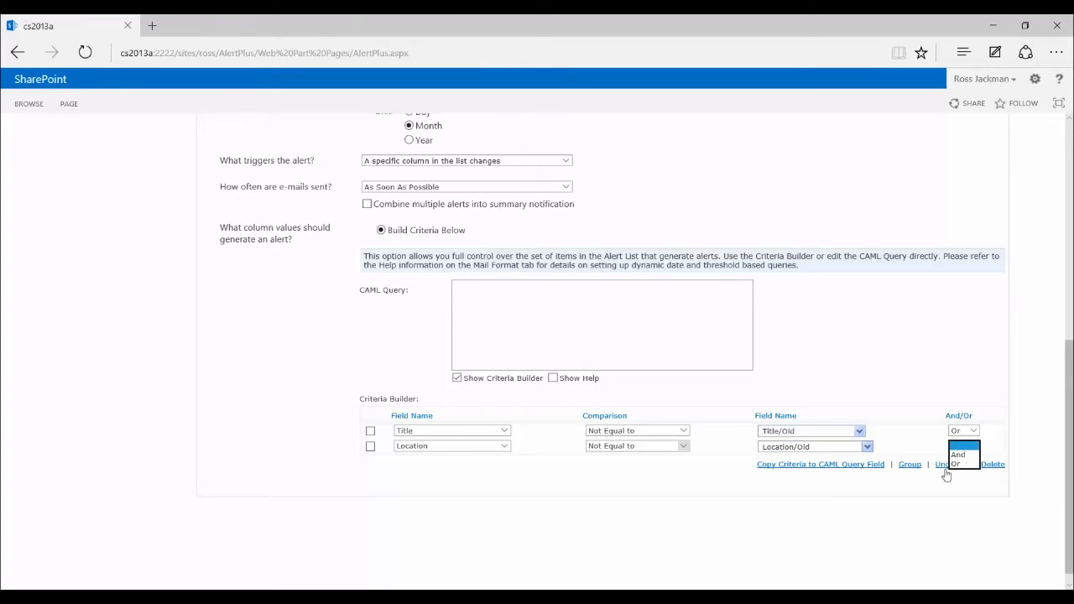
{"action": "left_click", "coordinate": [962, 464]}
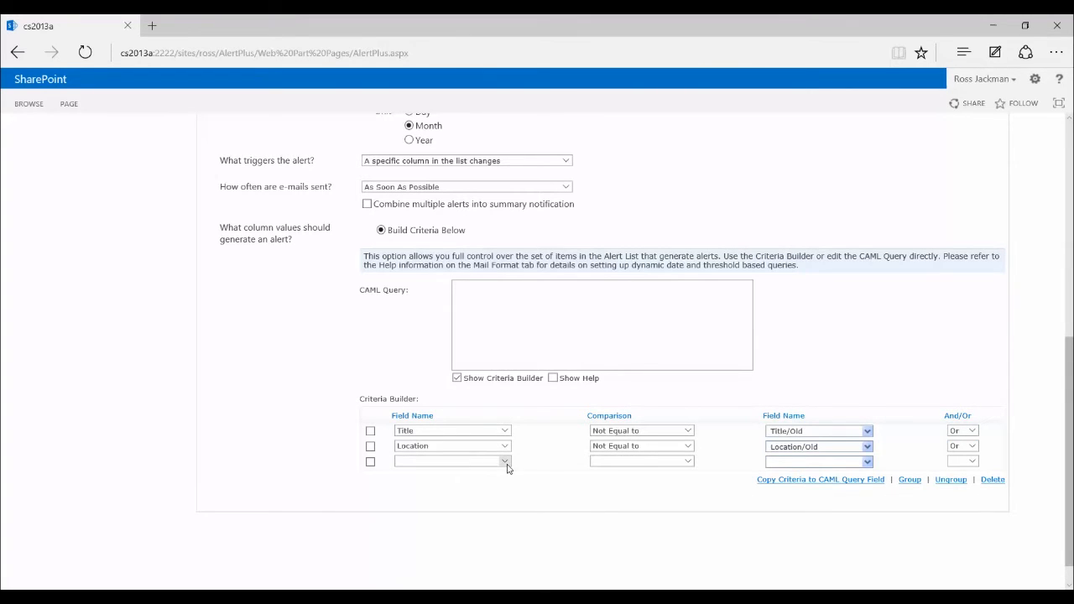
Step: Set the third criterion's field to Start Time and its comparison to Not Equal to
{"action": "left_click", "coordinate": [506, 462]}
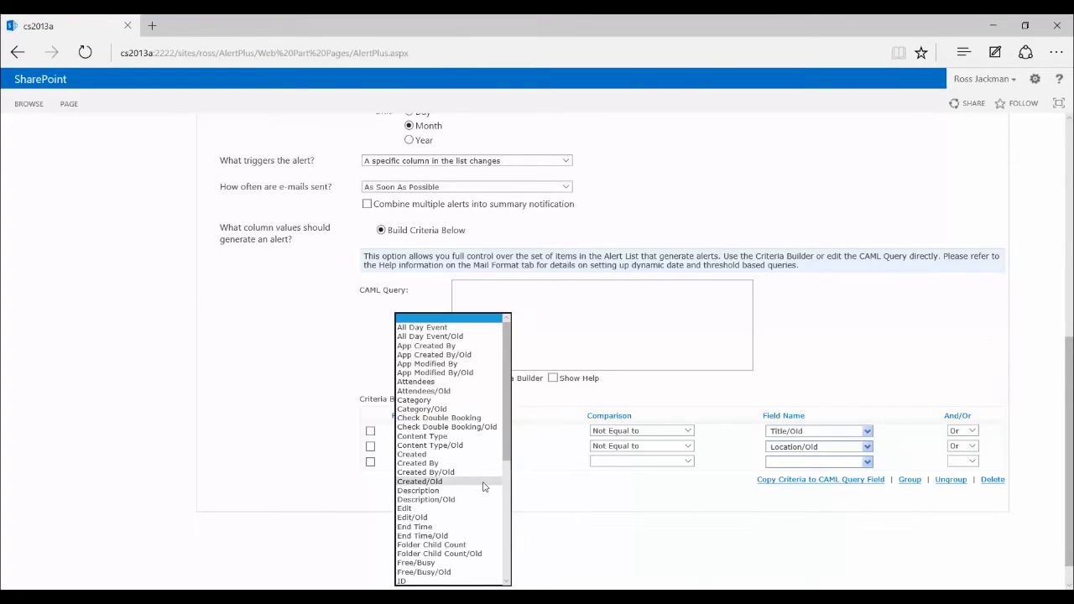
{"action": "scroll", "coordinate": [484, 487], "scroll_direction": "down", "scroll_amount": 5}
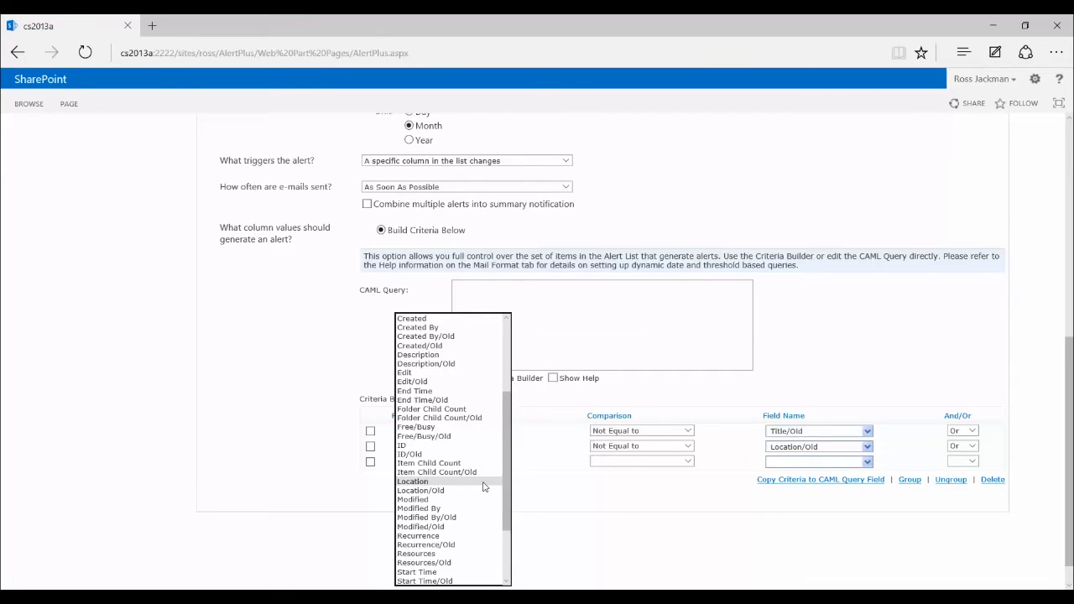
{"action": "scroll", "coordinate": [484, 487], "scroll_direction": "down", "scroll_amount": 3}
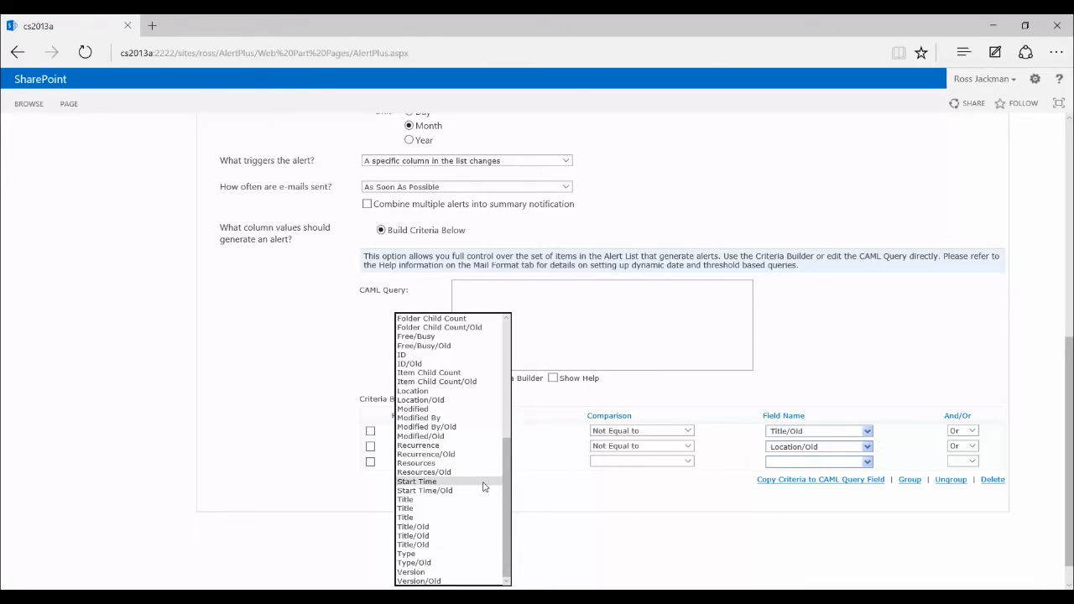
{"action": "left_click", "coordinate": [484, 486]}
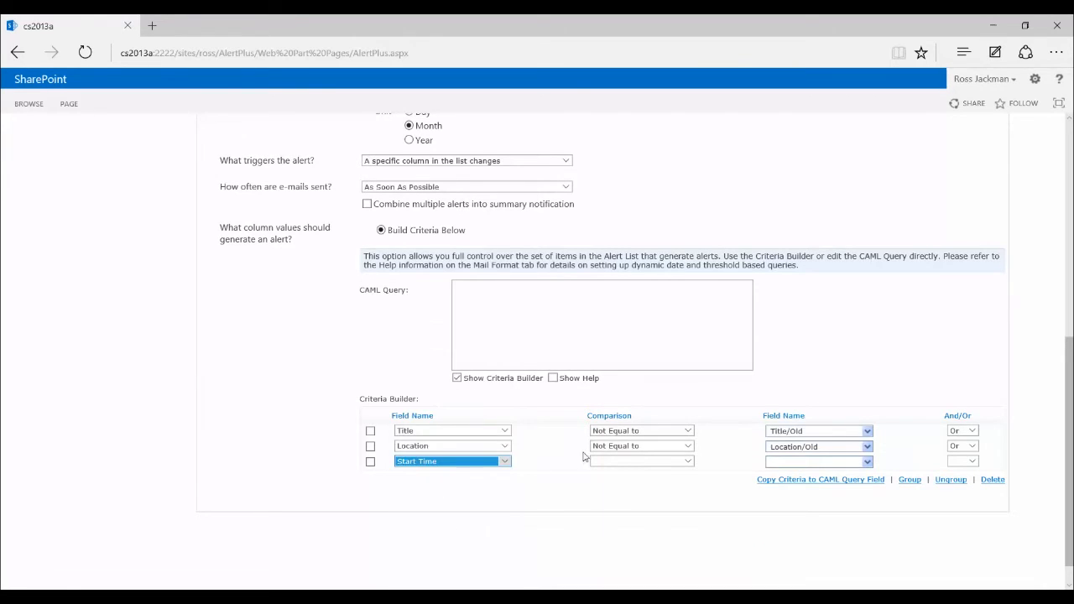
{"action": "left_click", "coordinate": [684, 463]}
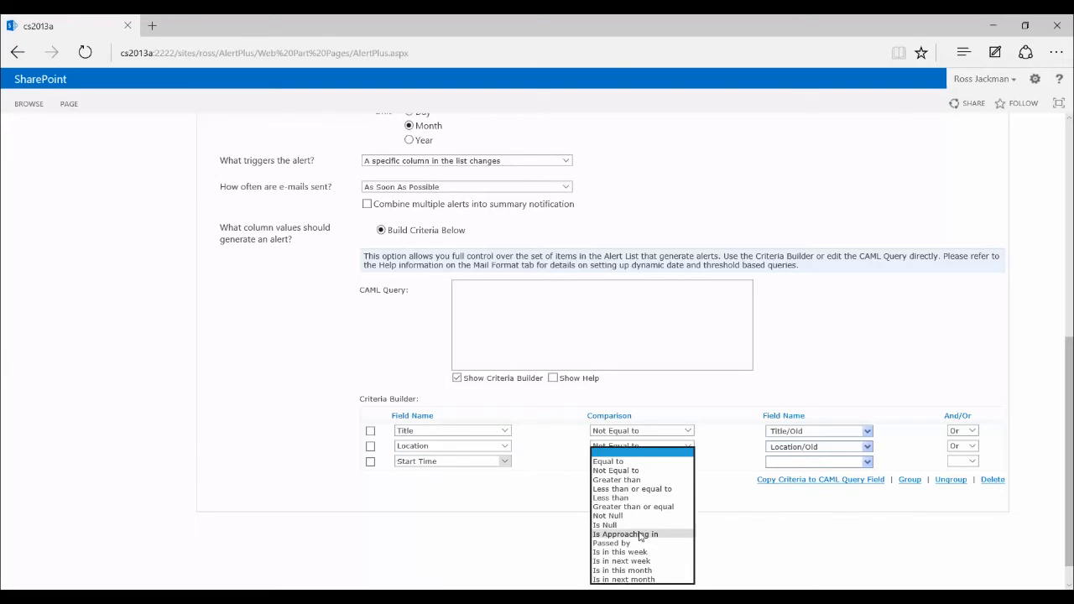
{"action": "left_click", "coordinate": [659, 473]}
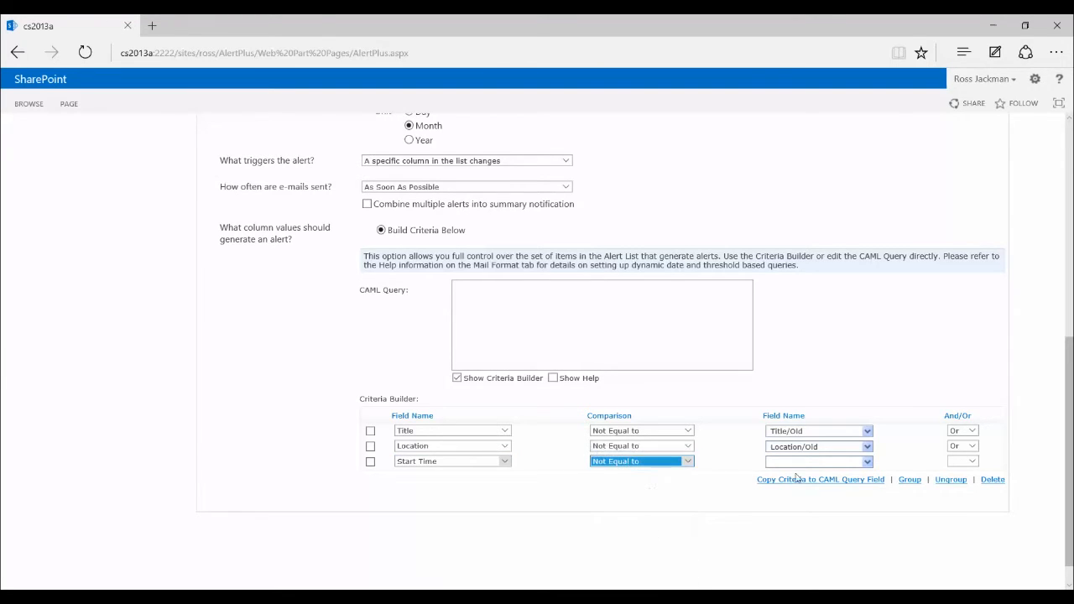
Step: Compare the Start Time criterion against Start Time/Old and add a fourth criterion row joined with Or
{"action": "left_click", "coordinate": [867, 463]}
{"action": "scroll", "coordinate": [829, 548], "scroll_direction": "down", "scroll_amount": 5}
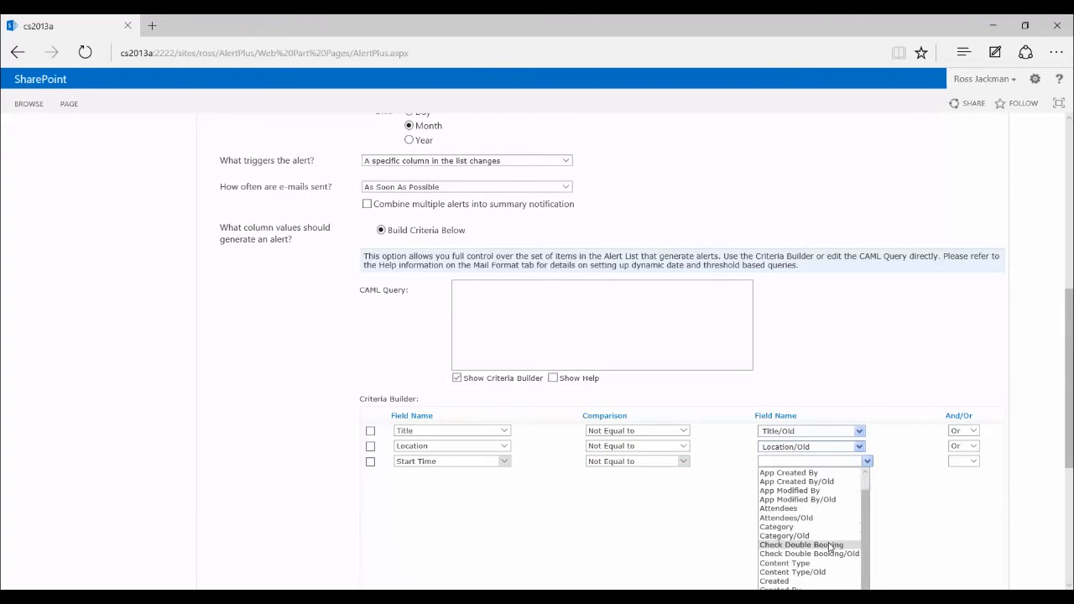
{"action": "scroll", "coordinate": [830, 548], "scroll_direction": "down", "scroll_amount": 2}
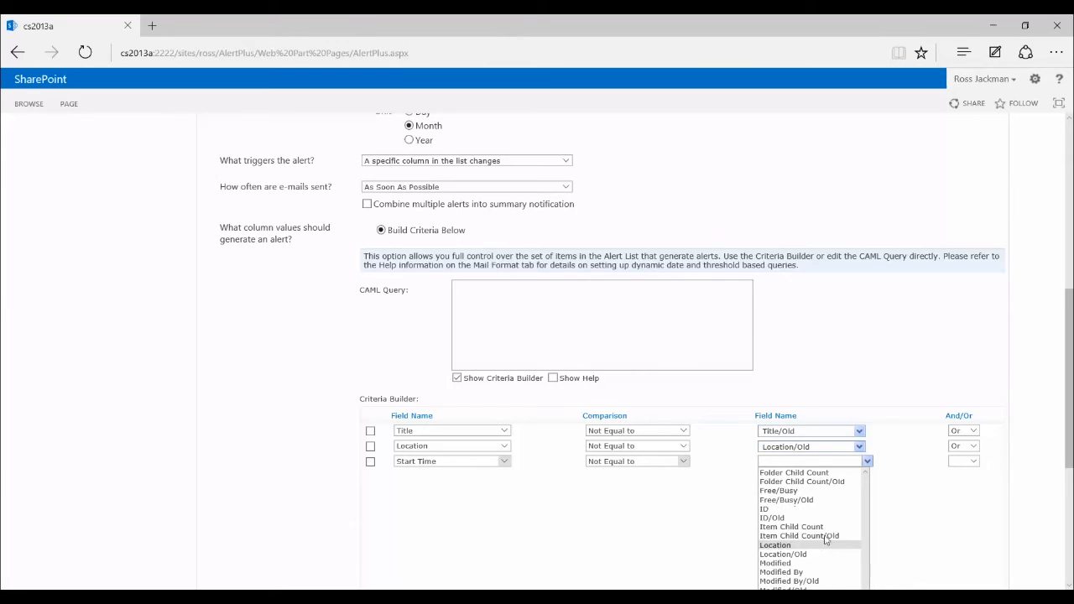
{"action": "scroll", "coordinate": [916, 516], "scroll_direction": "down", "scroll_amount": 3}
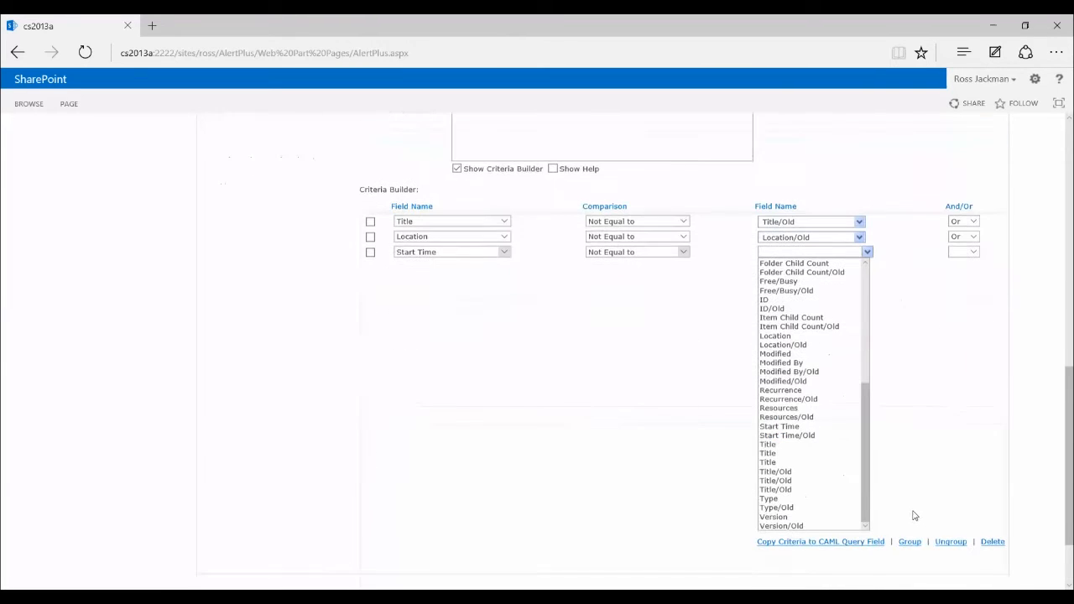
{"action": "left_click", "coordinate": [817, 431]}
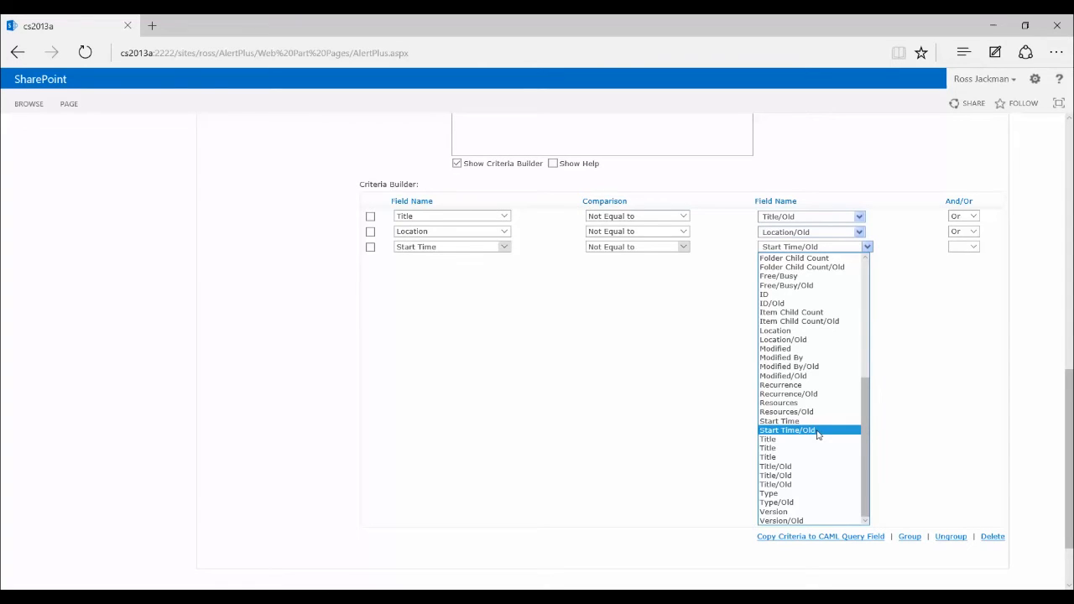
{"action": "double_click", "coordinate": [819, 432]}
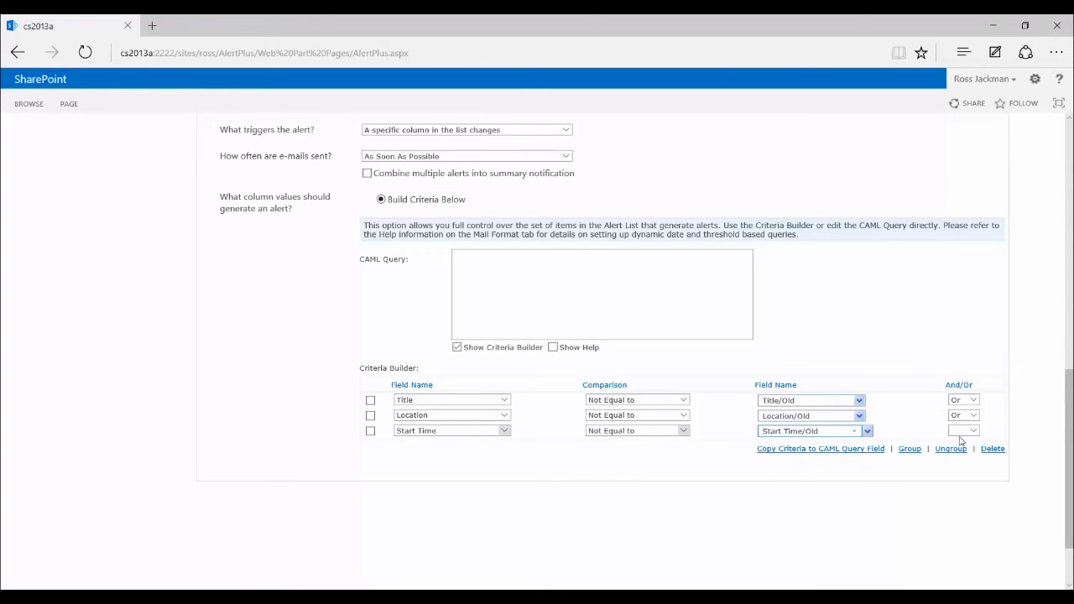
{"action": "left_click", "coordinate": [965, 431]}
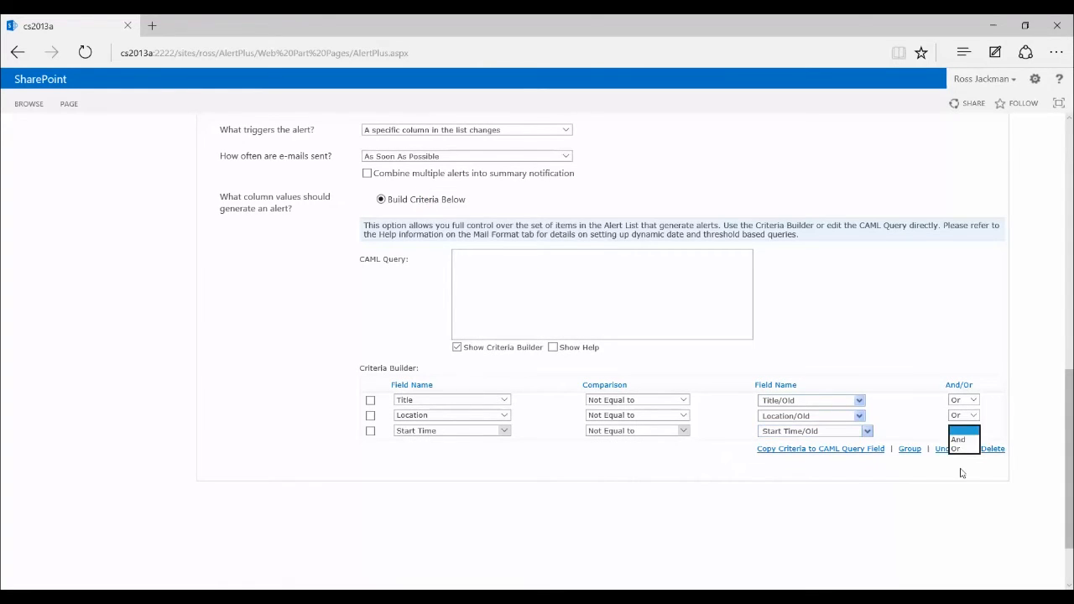
{"action": "left_click", "coordinate": [966, 450]}
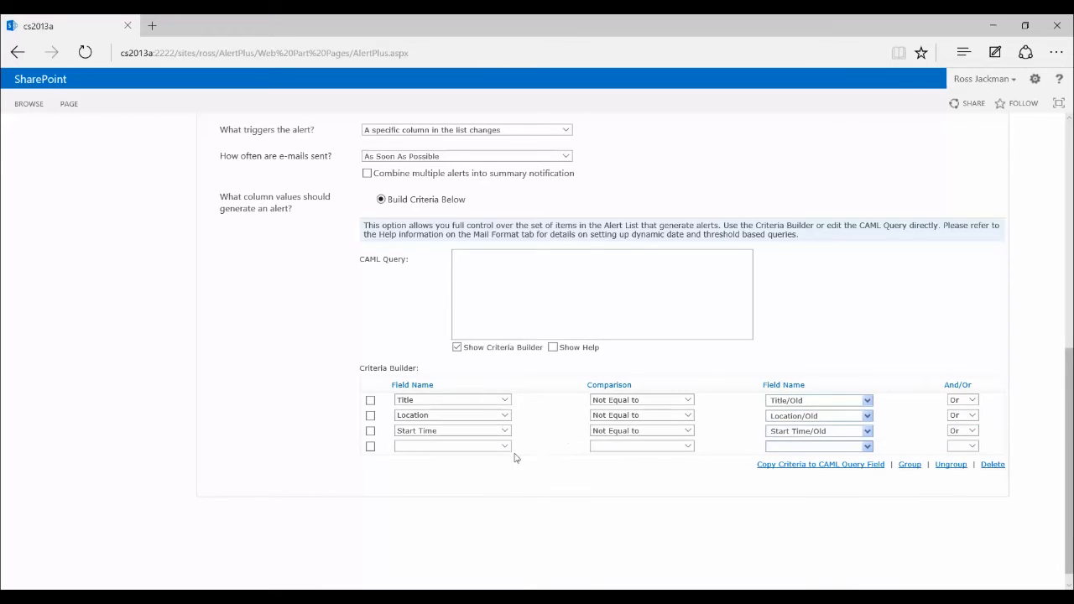
Step: Set the fourth criterion's field to End Time and its comparison to Not Equal to
{"action": "left_click", "coordinate": [503, 446]}
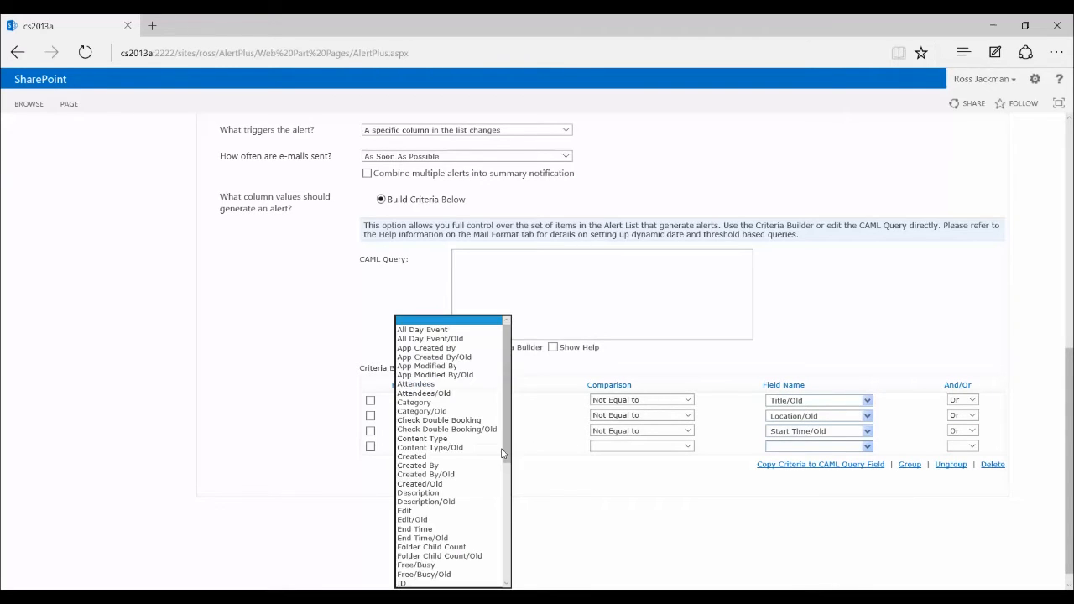
{"action": "scroll", "coordinate": [473, 447], "scroll_direction": "down", "scroll_amount": 1}
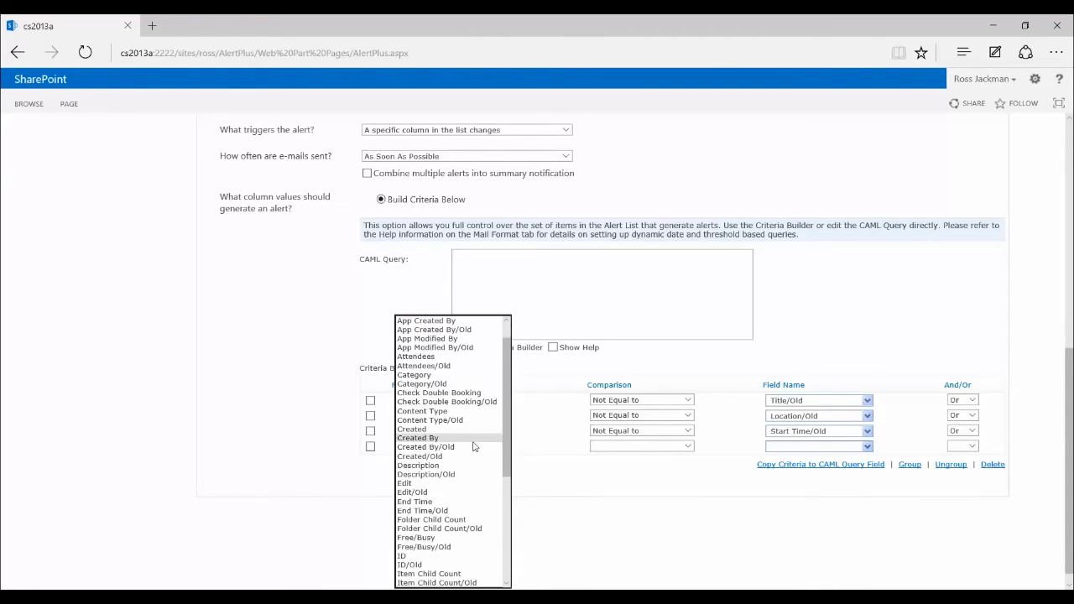
{"action": "left_click", "coordinate": [454, 502]}
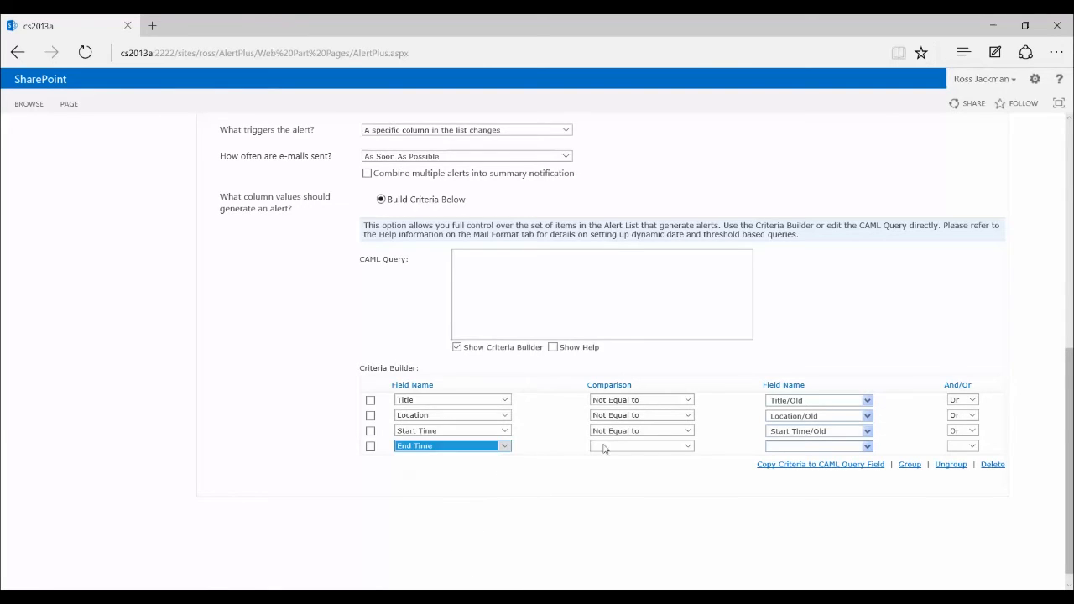
{"action": "left_click", "coordinate": [692, 451]}
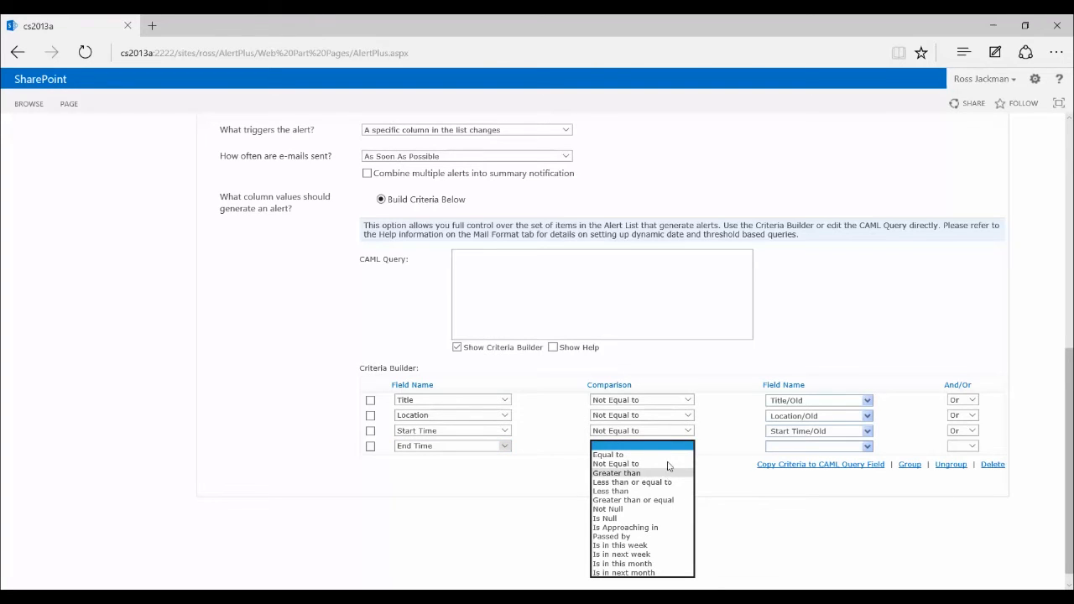
{"action": "left_click", "coordinate": [665, 464]}
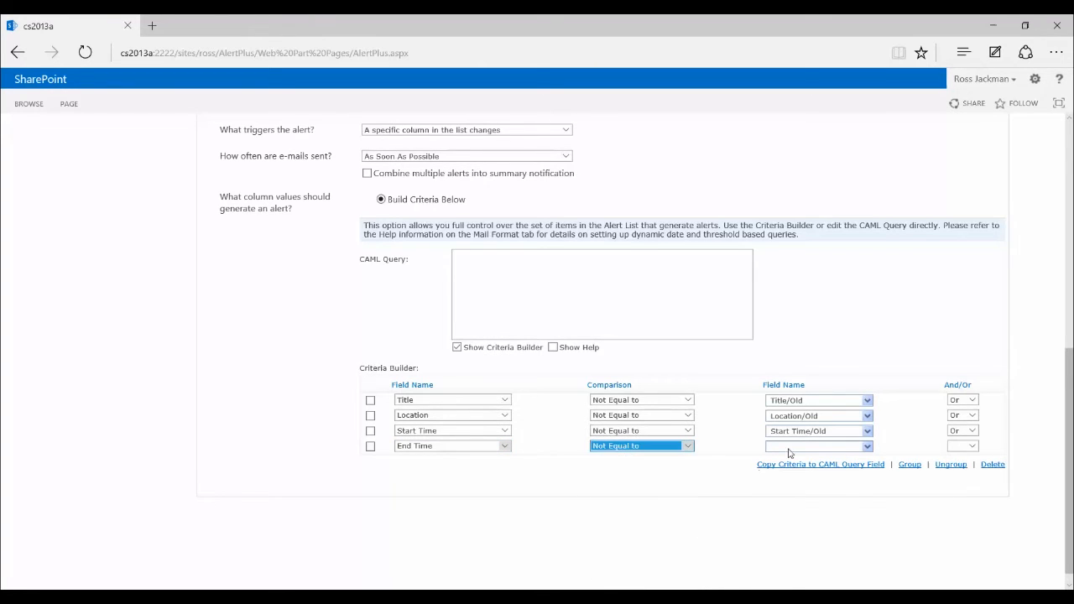
Step: Compare the End Time criterion against End Time/Old and copy all the criteria to the CAML Query field
{"action": "left_click", "coordinate": [869, 446]}
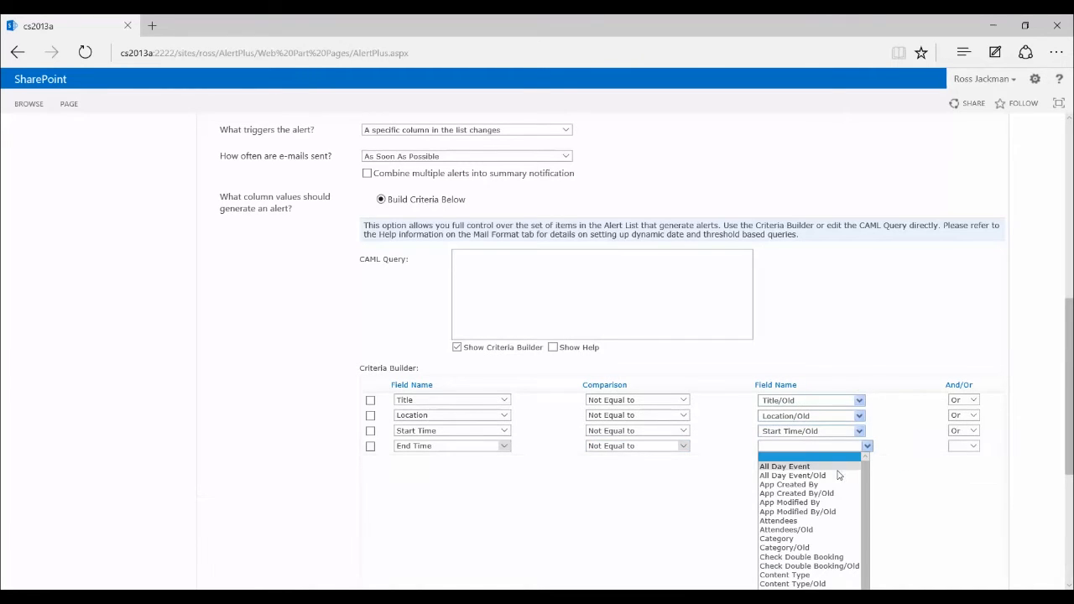
{"action": "scroll", "coordinate": [837, 478], "scroll_direction": "down", "scroll_amount": 2}
{"action": "scroll", "coordinate": [834, 480], "scroll_direction": "down", "scroll_amount": 3}
{"action": "scroll", "coordinate": [834, 480], "scroll_direction": "down", "scroll_amount": 2}
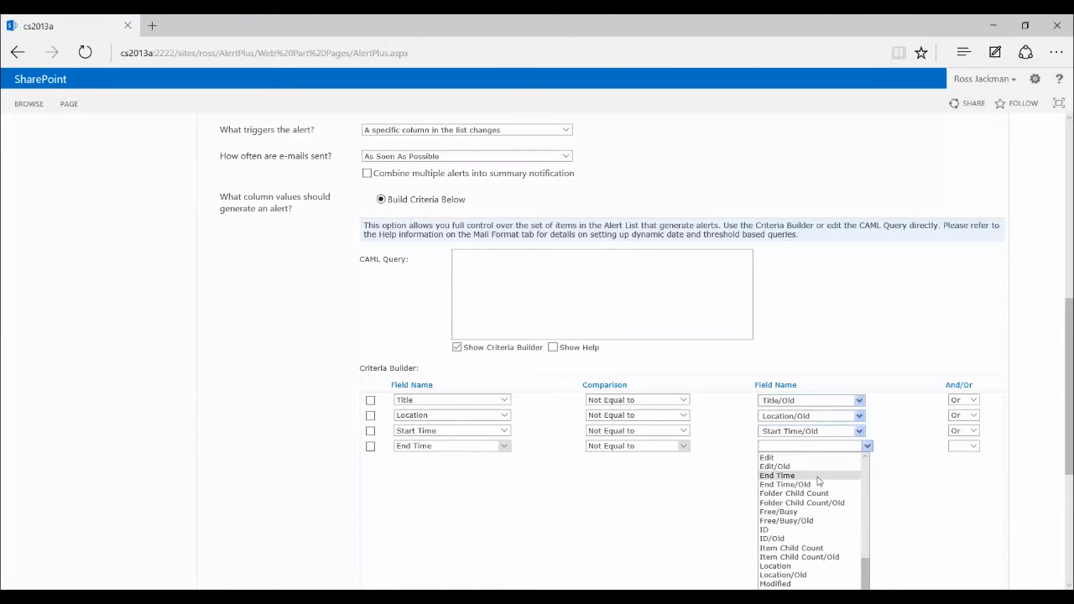
{"action": "left_click", "coordinate": [813, 486]}
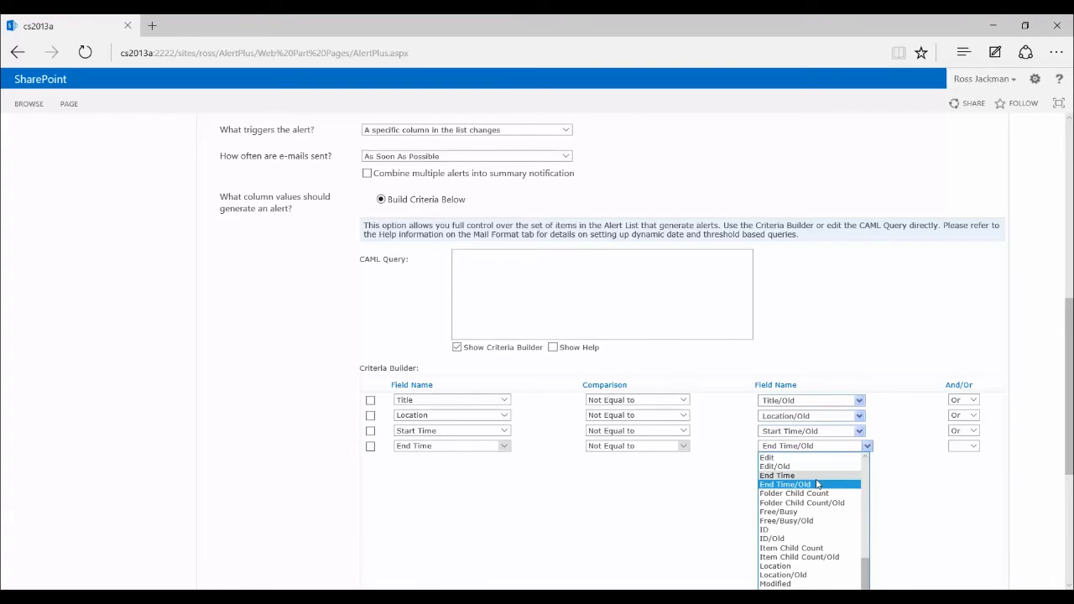
{"action": "left_click", "coordinate": [820, 486]}
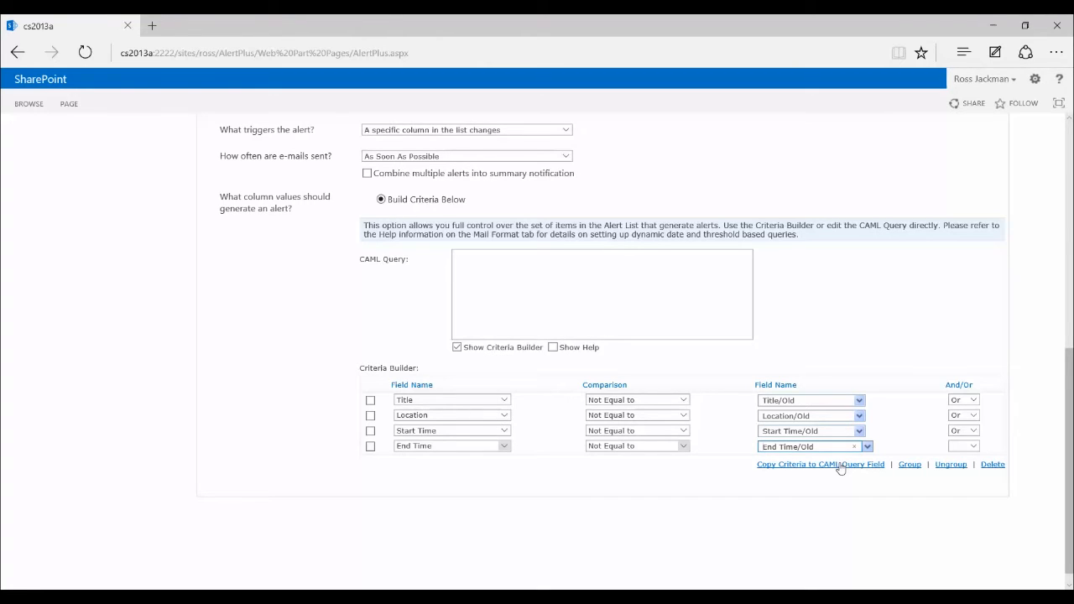
{"action": "left_click", "coordinate": [830, 466]}
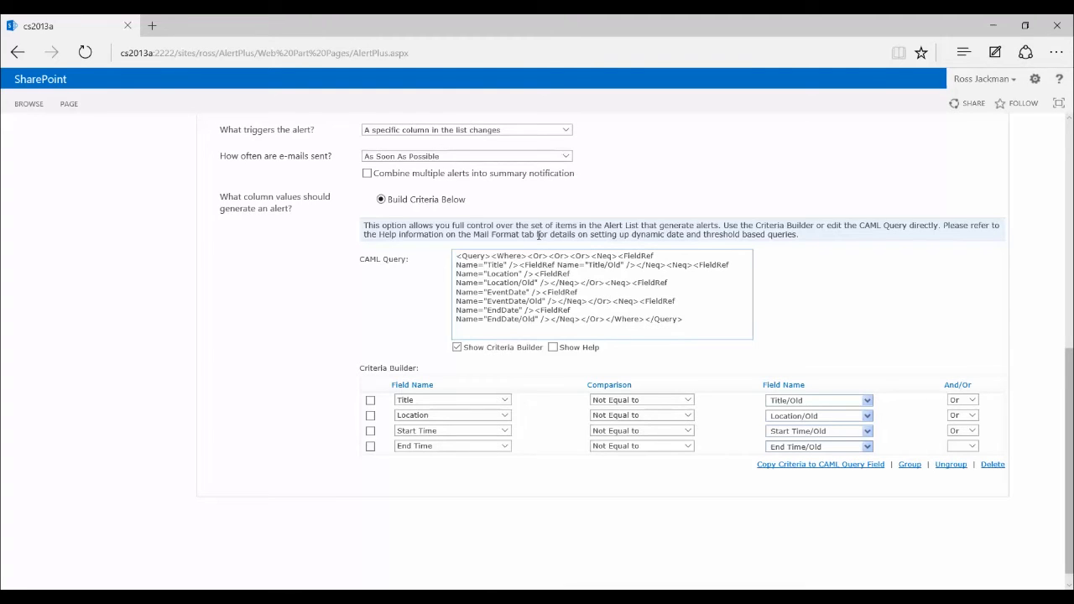
Step: In the alert's recipient settings, set the alert e-mails' recipient option to Send to me
{"action": "scroll", "coordinate": [580, 235], "scroll_direction": "up", "scroll_amount": 5}
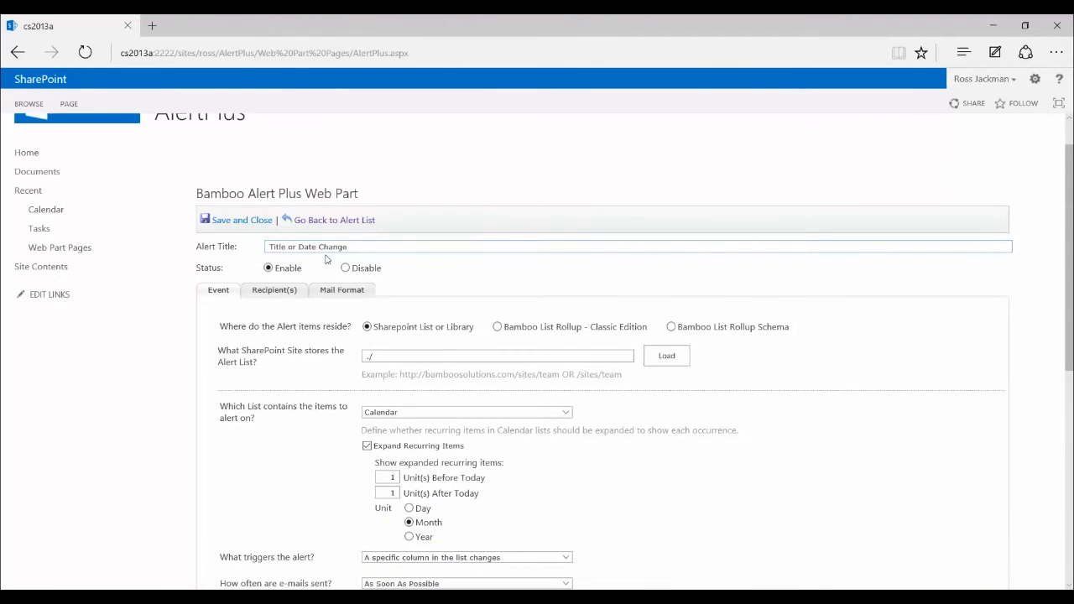
{"action": "left_click", "coordinate": [286, 290]}
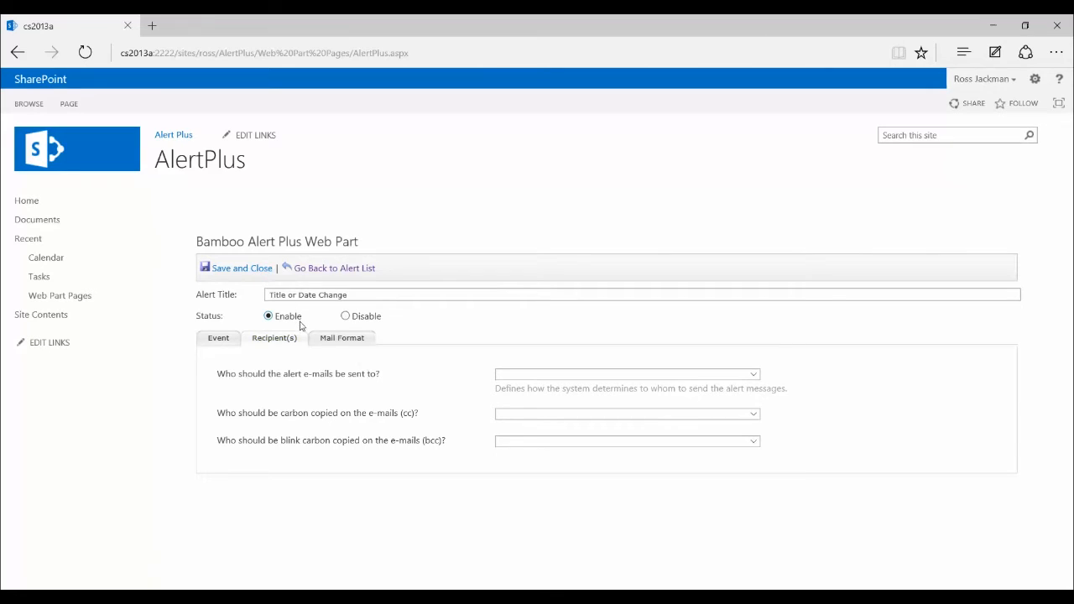
{"action": "left_click", "coordinate": [502, 375]}
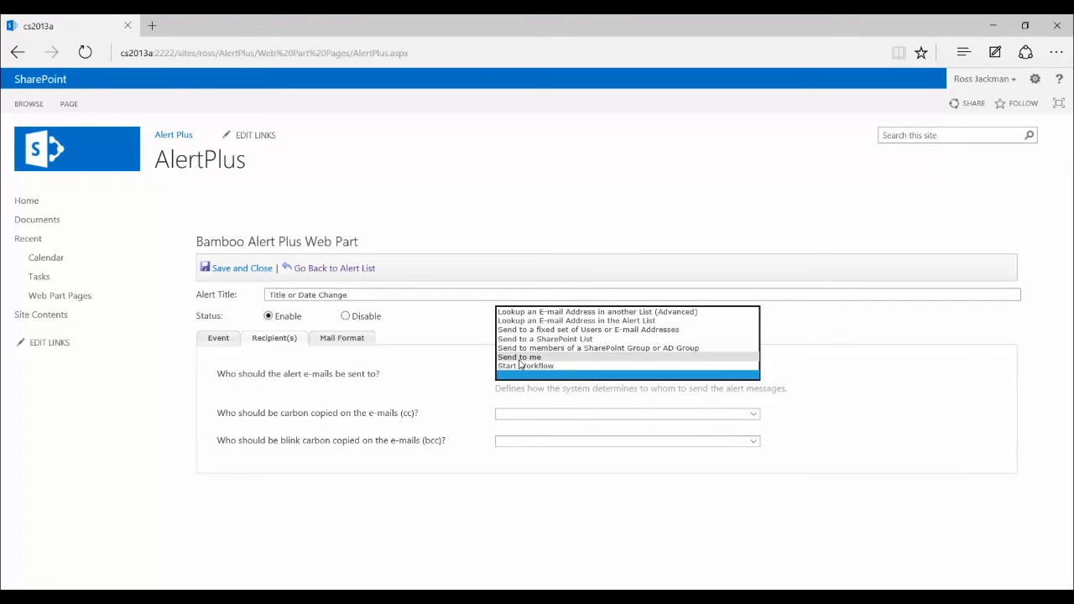
{"action": "left_click", "coordinate": [520, 362]}
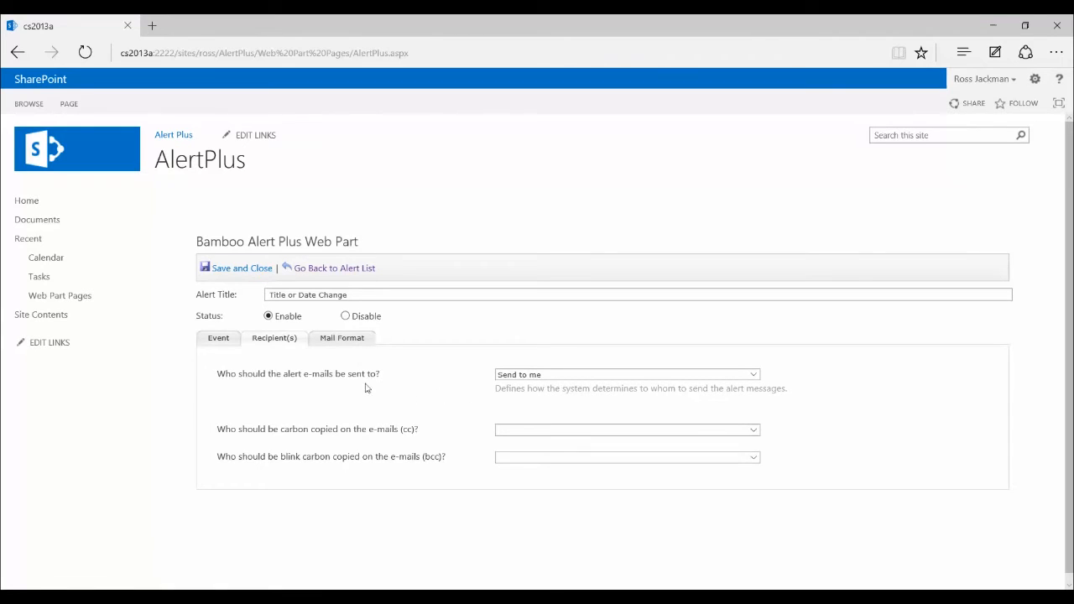
Step: In the mail format settings, set the subject for specific column changes to "Title or Date Change"
{"action": "left_click", "coordinate": [322, 342]}
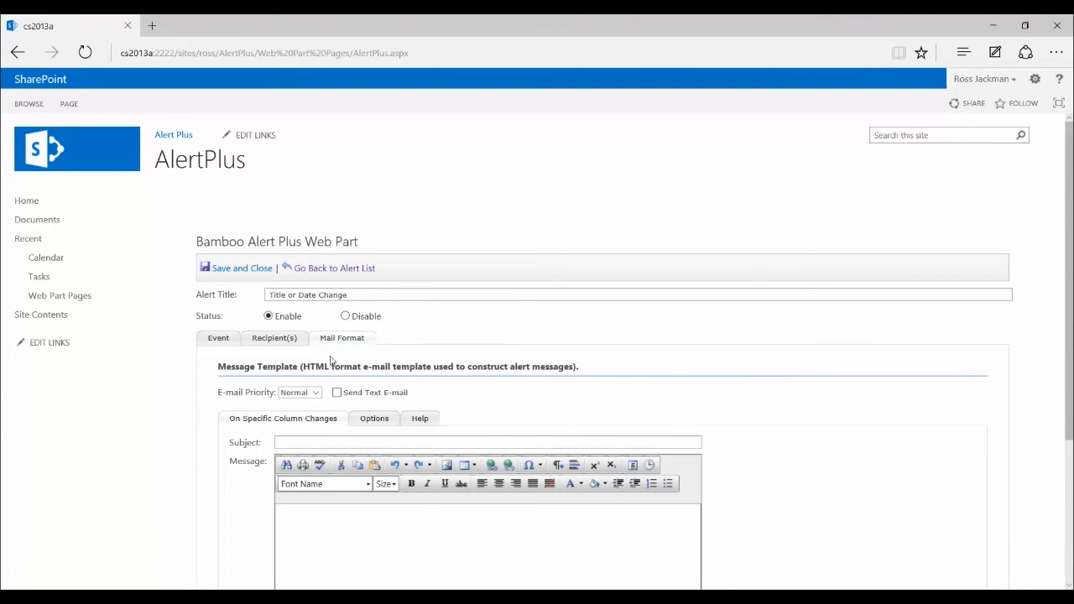
{"action": "left_click", "coordinate": [324, 441]}
{"action": "left_click", "coordinate": [324, 441]}
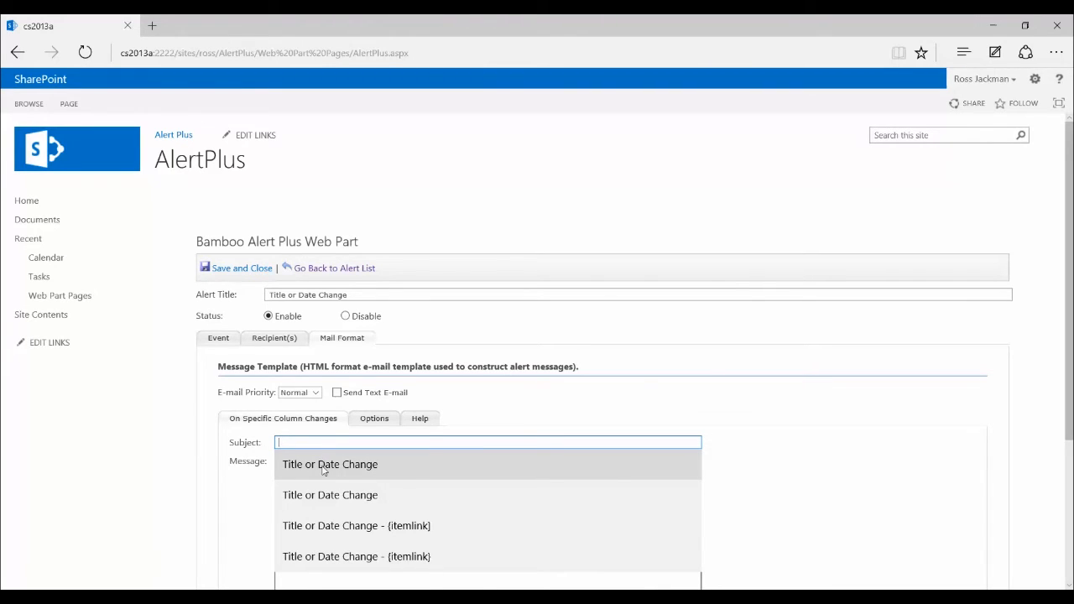
{"action": "left_click", "coordinate": [323, 470]}
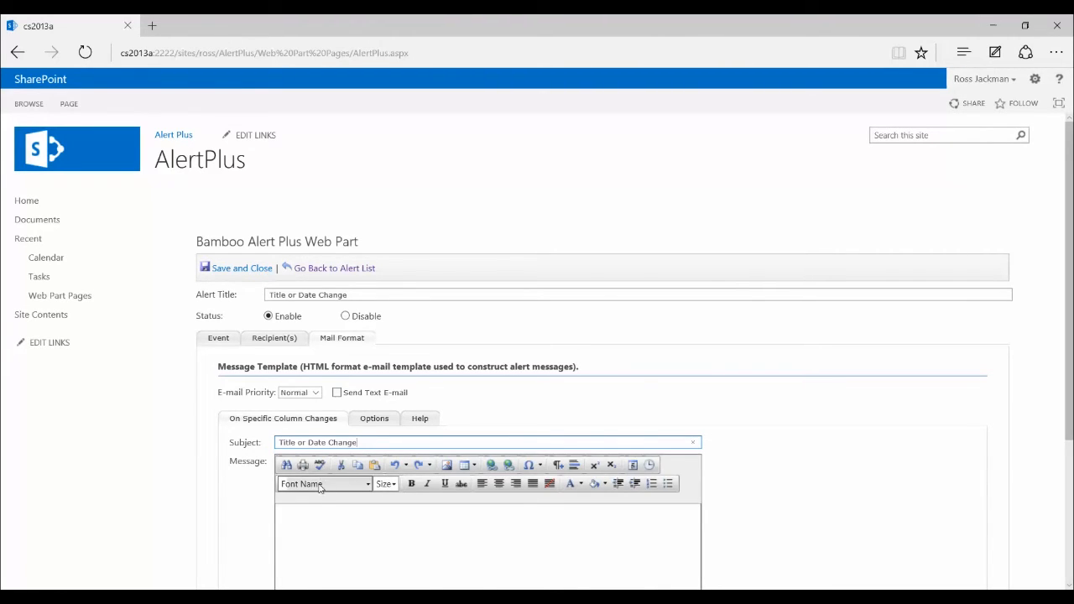
Step: Switch the empty alert message body to HTML source editing
{"action": "left_click", "coordinate": [311, 521]}
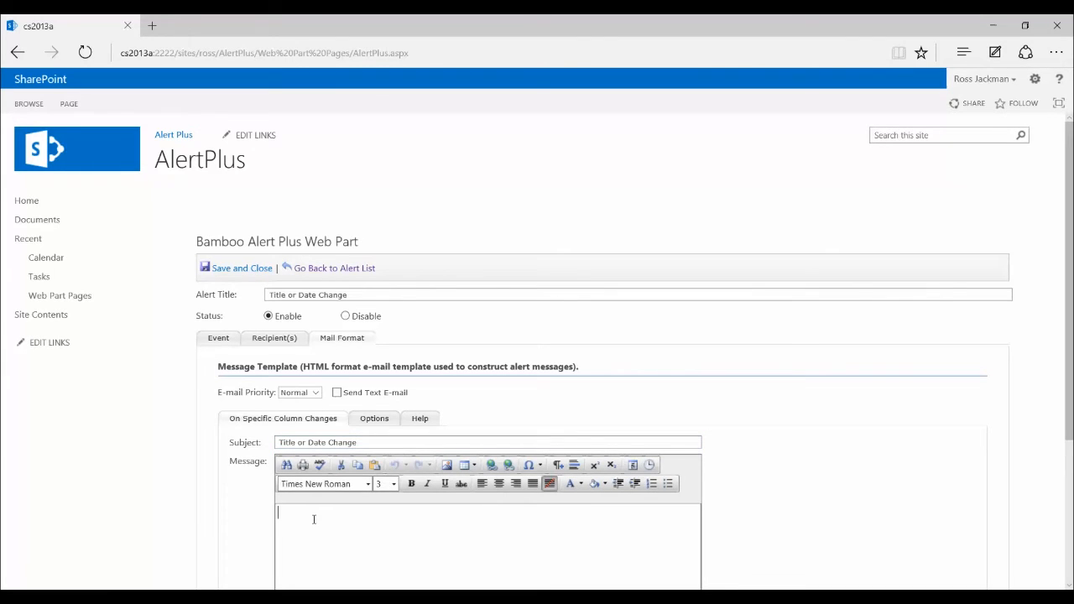
{"action": "scroll", "coordinate": [317, 504], "scroll_direction": "down", "scroll_amount": 3}
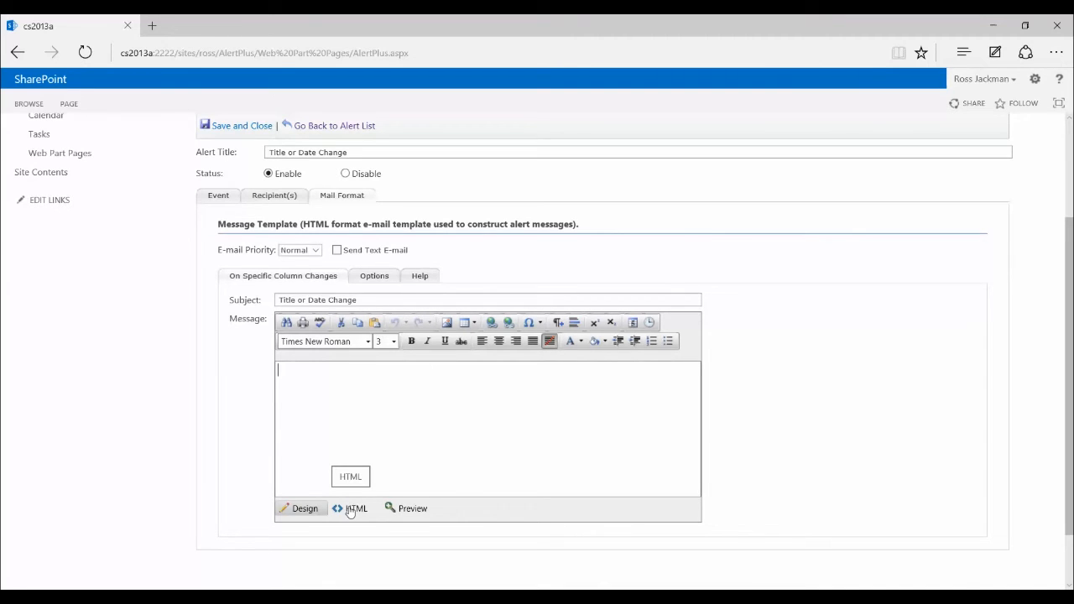
{"action": "left_click", "coordinate": [350, 510]}
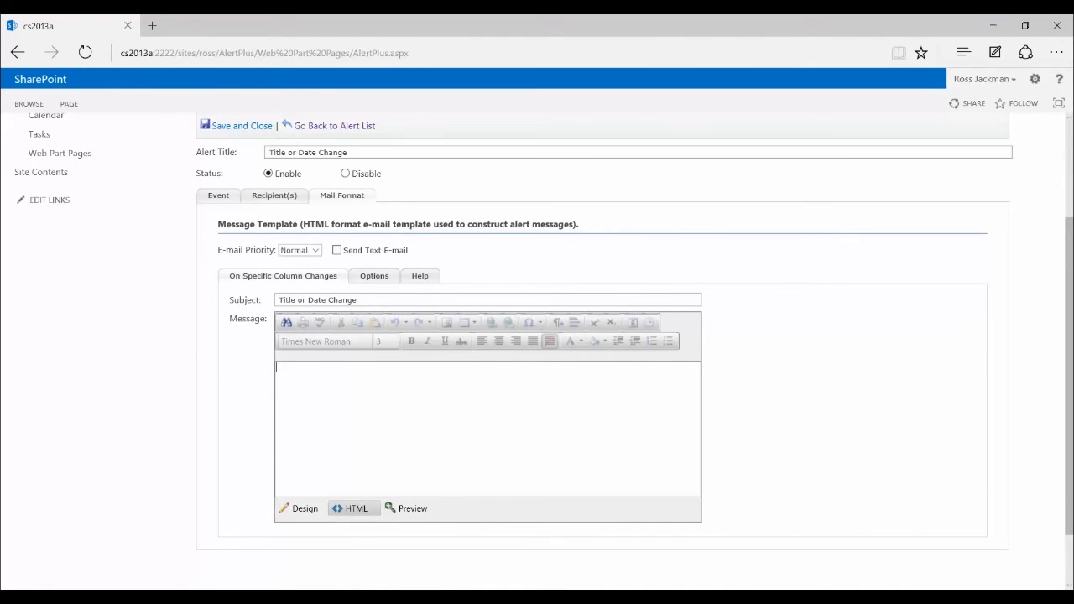
Step: Switch to Notepad++ and review the HTML table template in new 1.html, from the header rows to the Modified row
{"action": "left_click", "coordinate": [605, 596]}
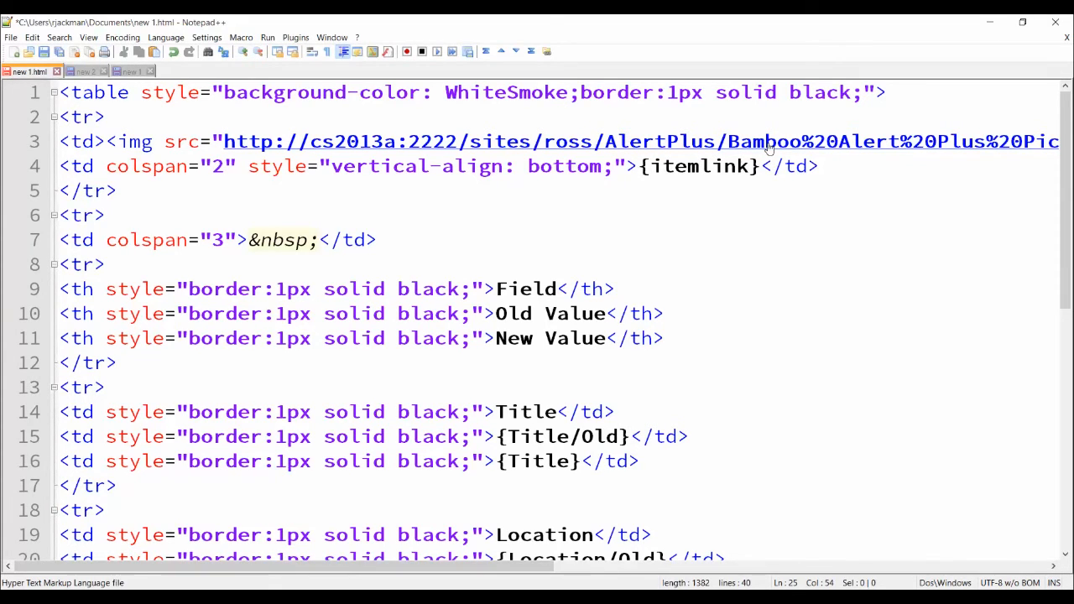
{"action": "scroll", "coordinate": [764, 149], "scroll_direction": "down", "scroll_amount": 1}
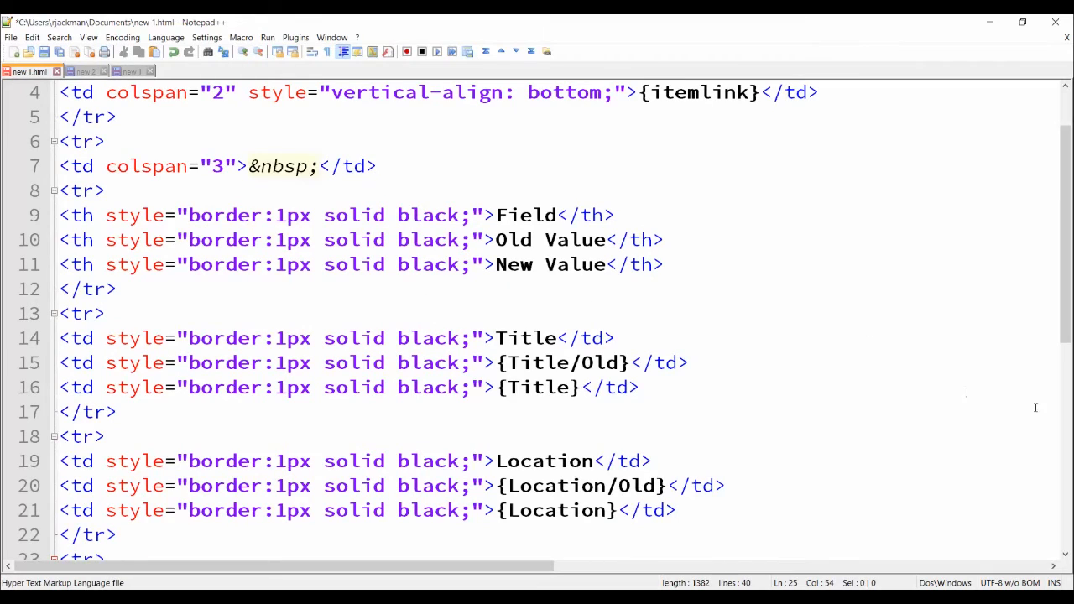
{"action": "left_click", "coordinate": [1054, 568]}
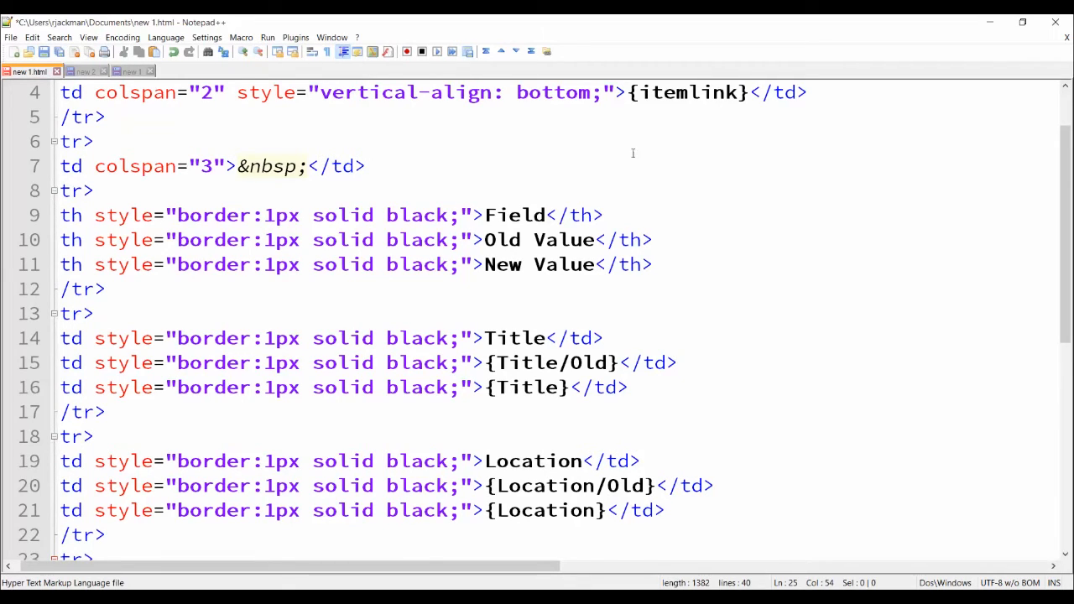
{"action": "scroll", "coordinate": [604, 336], "scroll_direction": "down", "scroll_amount": 2}
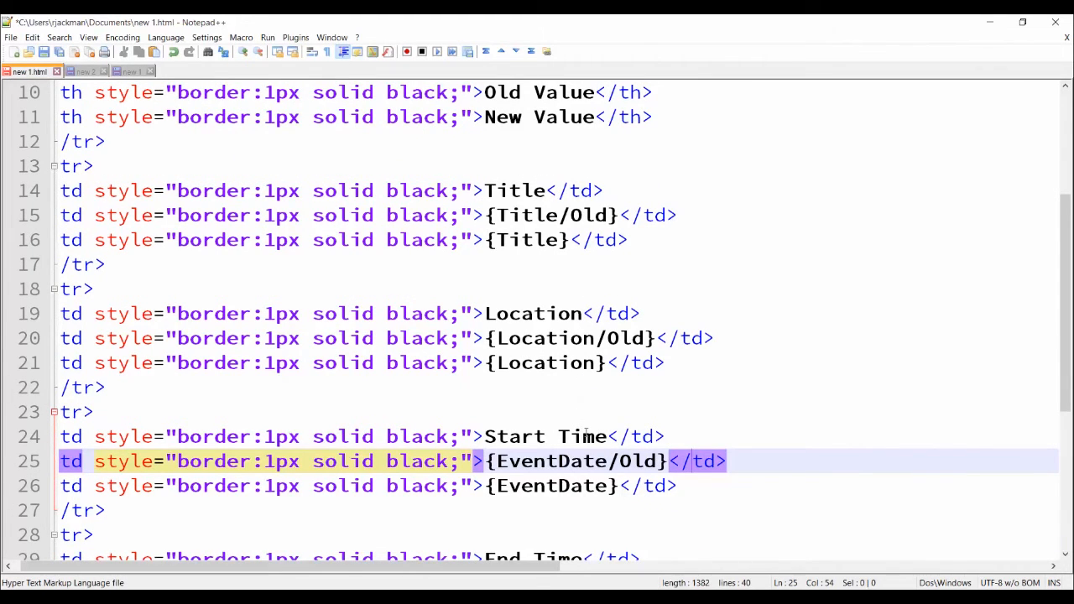
{"action": "scroll", "coordinate": [587, 431], "scroll_direction": "down", "scroll_amount": 1}
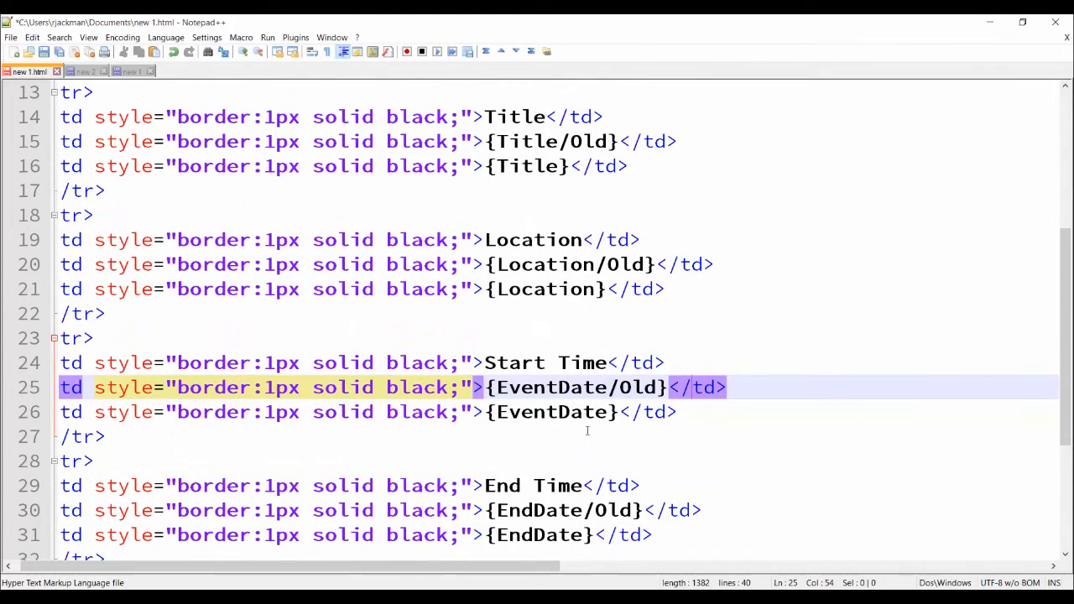
{"action": "scroll", "coordinate": [587, 431], "scroll_direction": "down", "scroll_amount": 2}
{"action": "scroll", "coordinate": [588, 431], "scroll_direction": "down", "scroll_amount": 1}
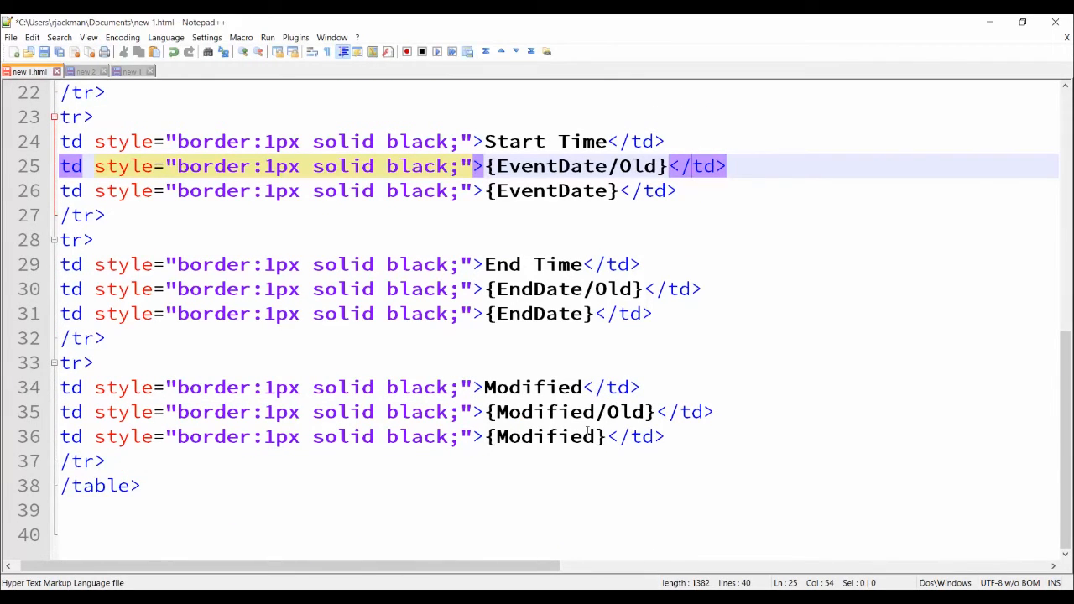
{"action": "scroll", "coordinate": [587, 431], "scroll_direction": "up", "scroll_amount": 2}
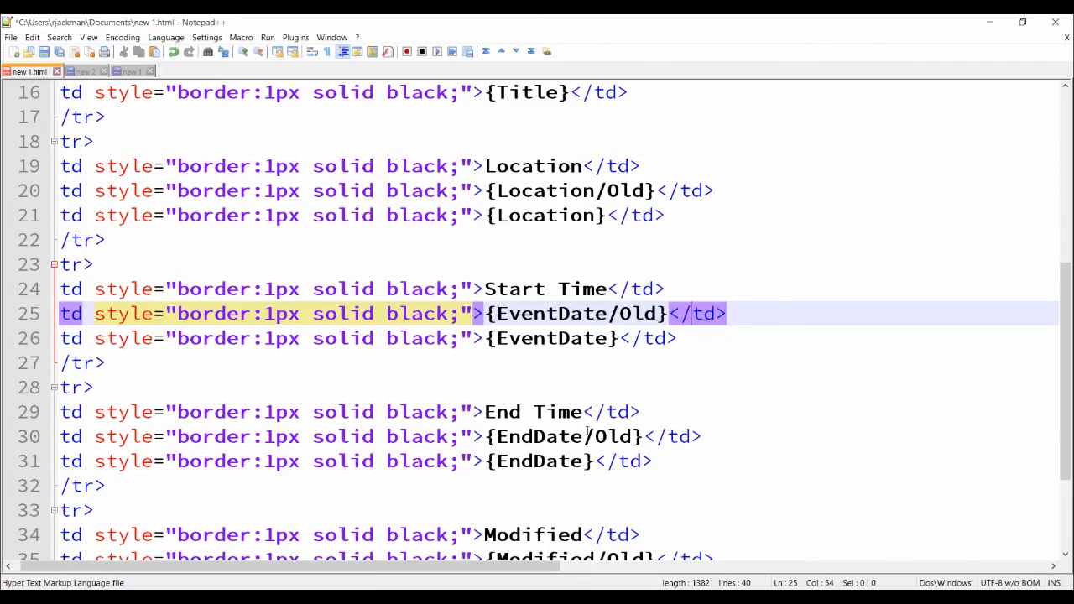
{"action": "scroll", "coordinate": [587, 430], "scroll_direction": "up", "scroll_amount": 2}
{"action": "scroll", "coordinate": [588, 430], "scroll_direction": "up", "scroll_amount": 2}
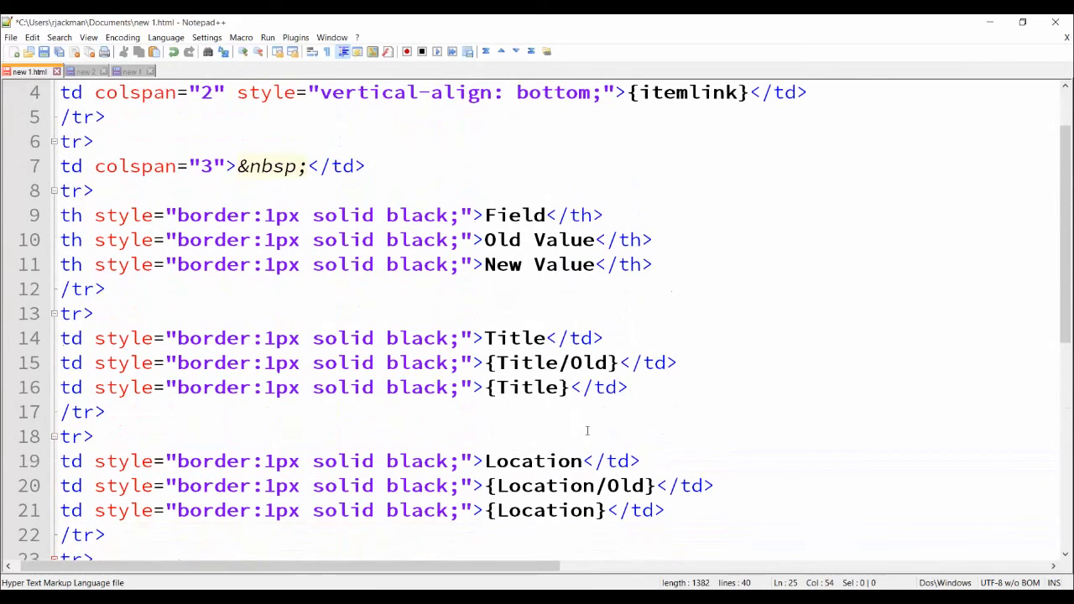
{"action": "scroll", "coordinate": [587, 431], "scroll_direction": "up", "scroll_amount": 1}
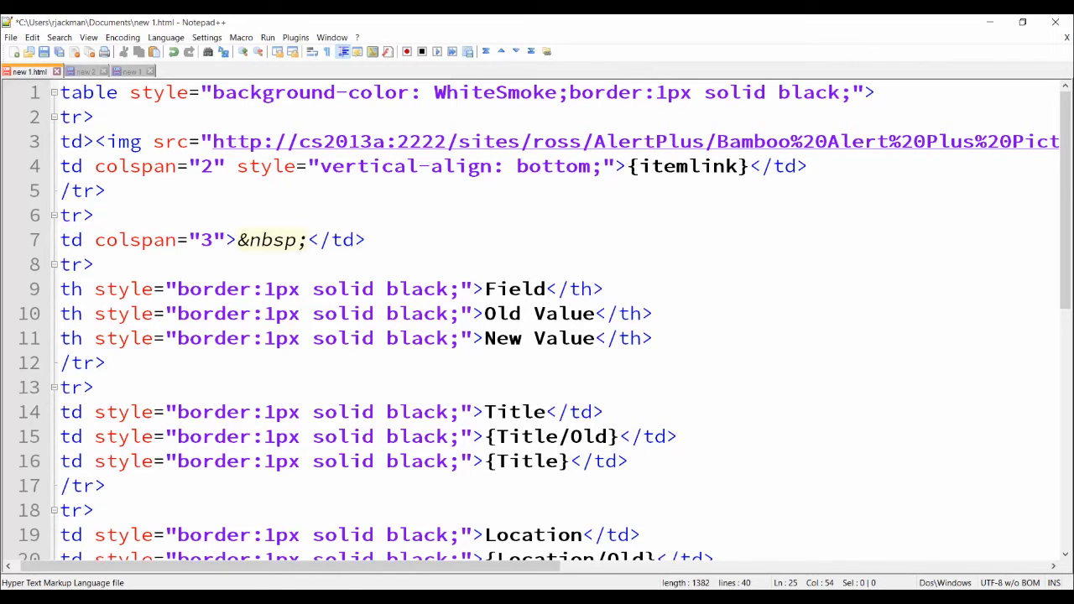
Step: Switch to Outlook and open the sample "Title or Date Change" alert e-mail to examine its table of old and new values
{"action": "mouse_move", "coordinate": [465, 599]}
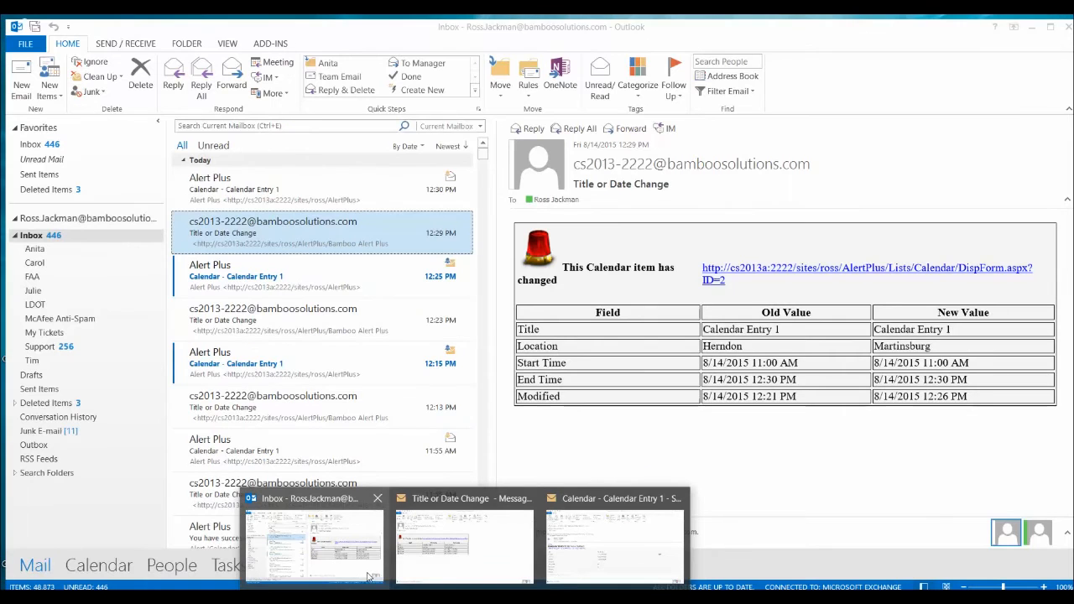
{"action": "left_click", "coordinate": [369, 553]}
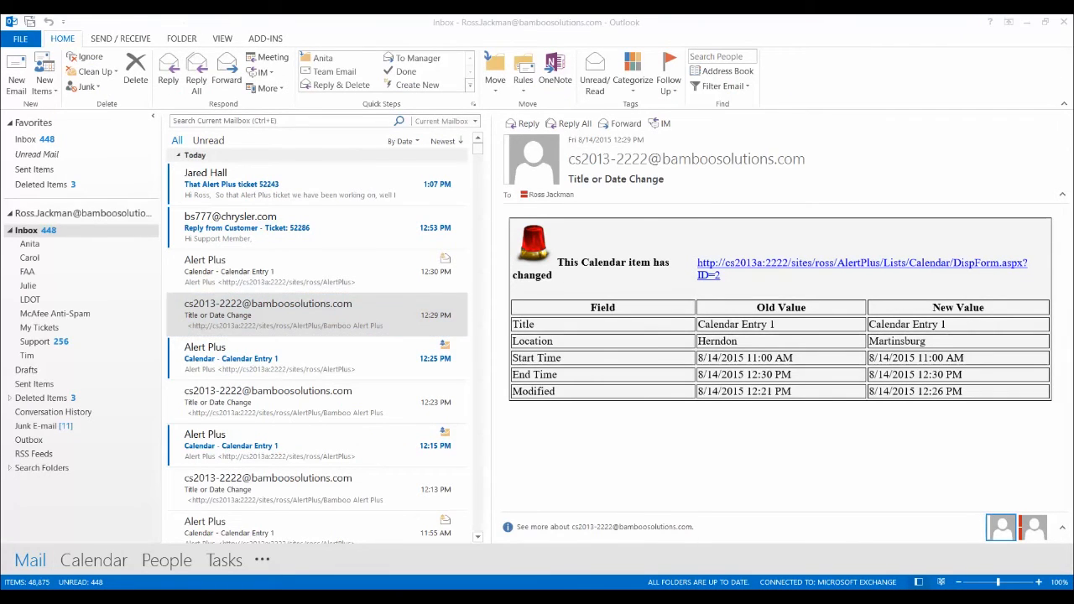
{"action": "mouse_move", "coordinate": [465, 599]}
{"action": "left_click", "coordinate": [514, 563]}
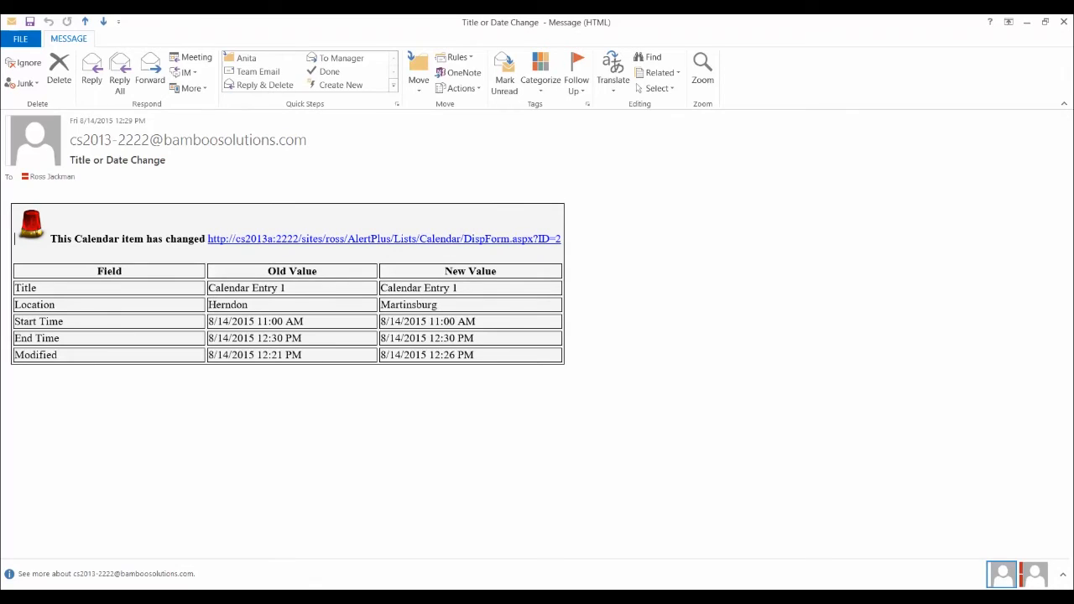
Step: Compare the {itemlink} token and field rows of the Notepad++ template with the "Title or Date Change" e-mail in Outlook
{"action": "left_click", "coordinate": [604, 598]}
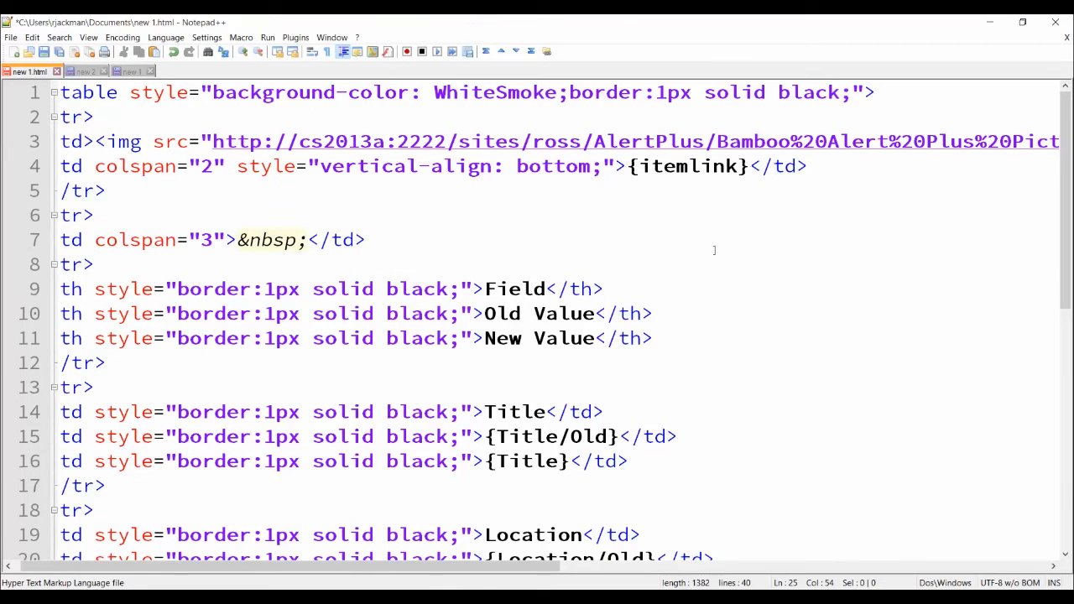
{"action": "left_click", "coordinate": [699, 168]}
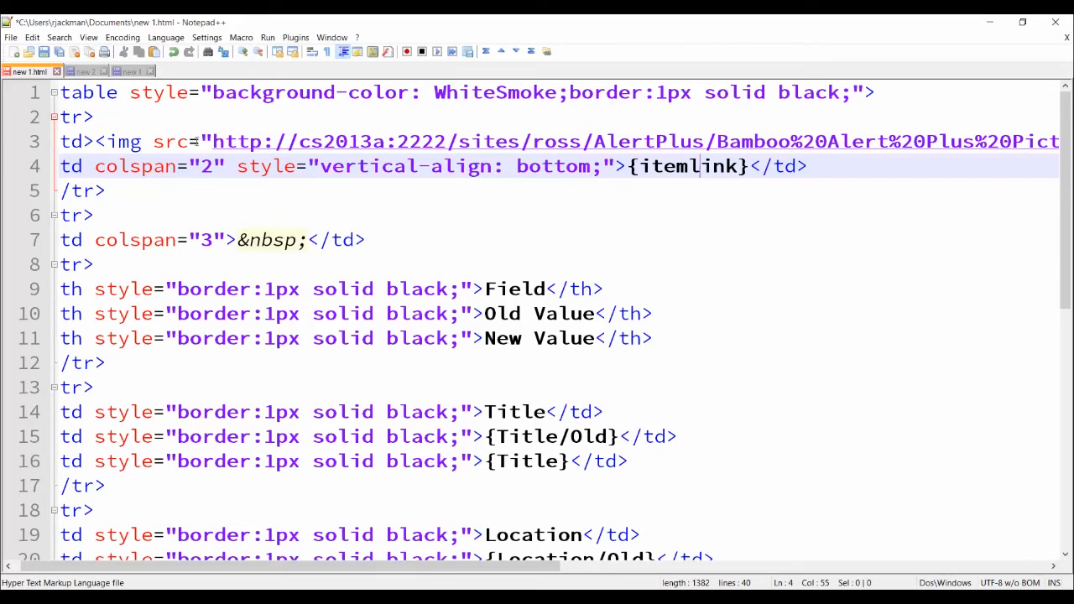
{"action": "scroll", "coordinate": [283, 277], "scroll_direction": "down", "scroll_amount": 1}
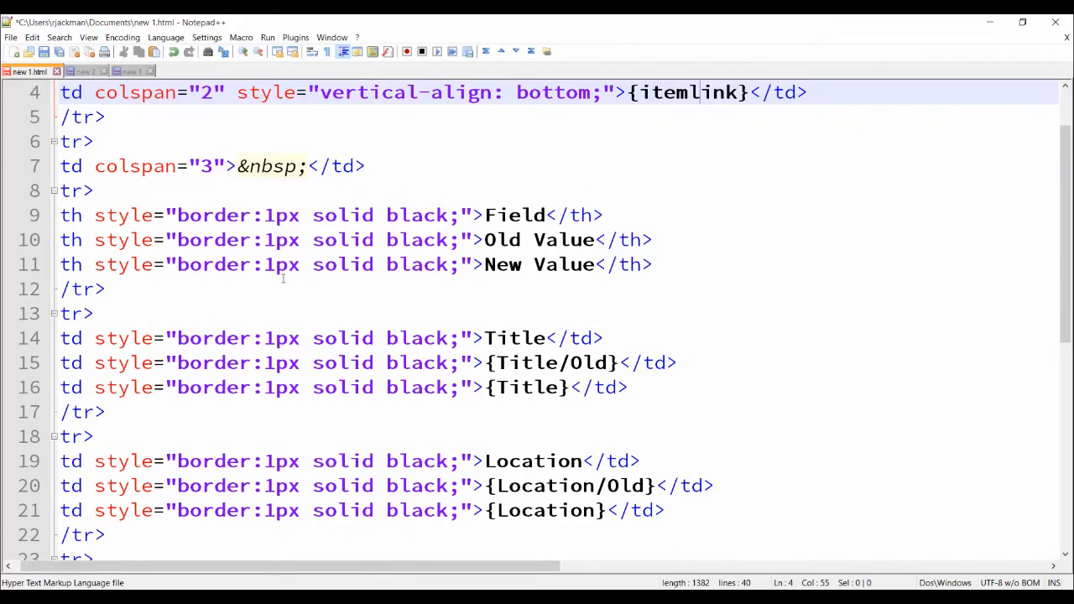
{"action": "scroll", "coordinate": [283, 279], "scroll_direction": "down", "scroll_amount": 2}
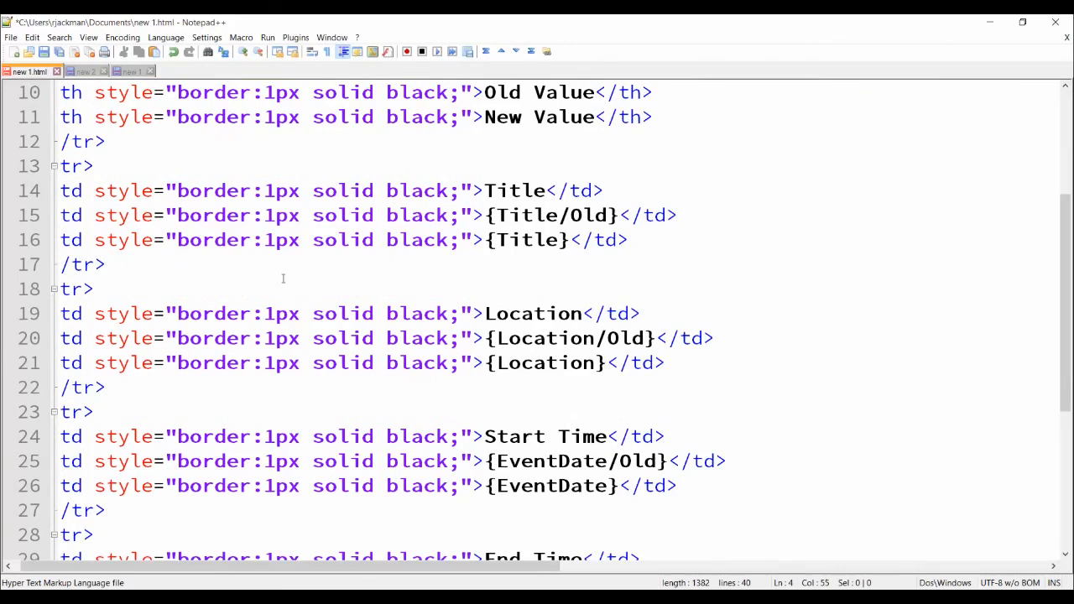
{"action": "scroll", "coordinate": [268, 294], "scroll_direction": "down", "scroll_amount": 4}
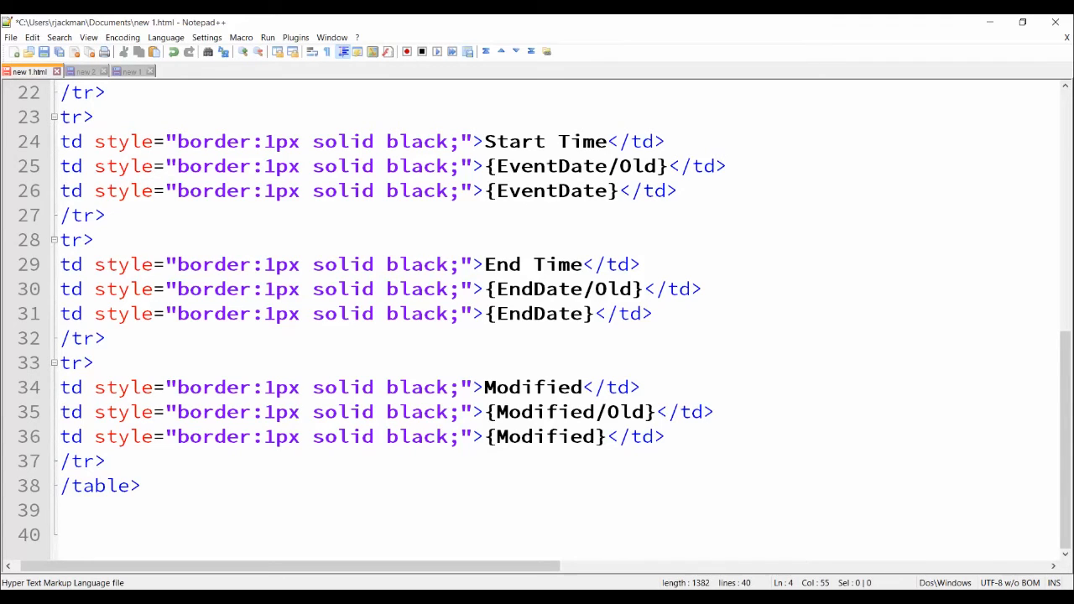
{"action": "mouse_move", "coordinate": [569, 598]}
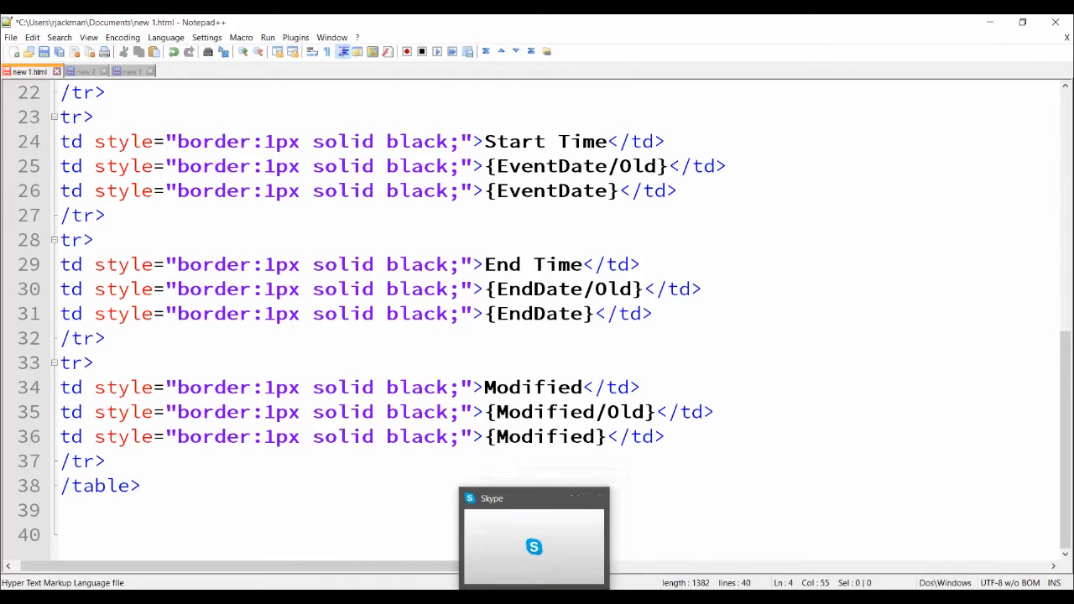
{"action": "left_click", "coordinate": [465, 598]}
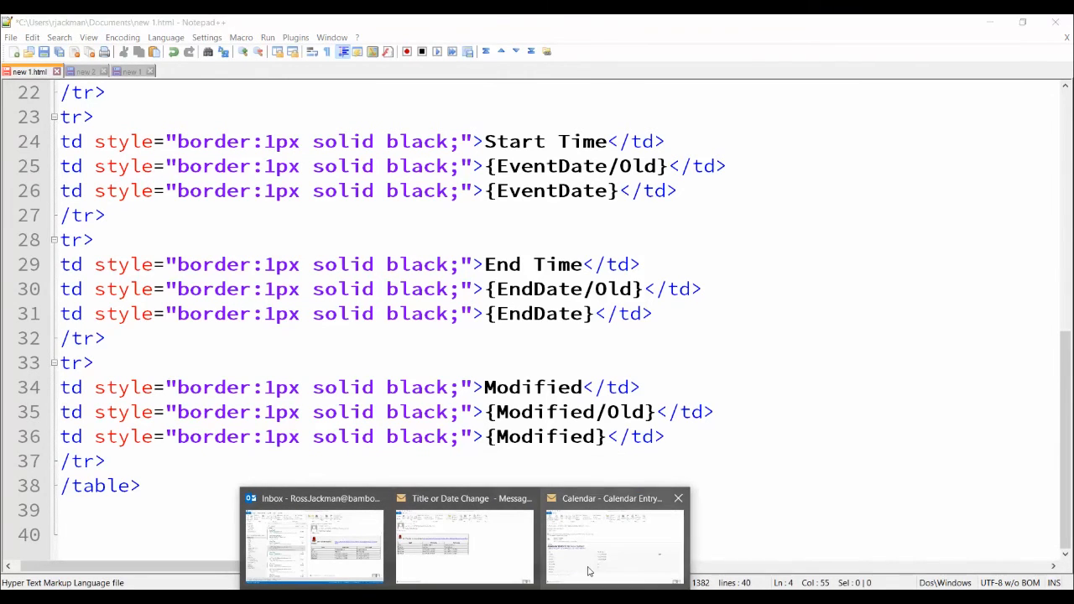
{"action": "left_click", "coordinate": [501, 560]}
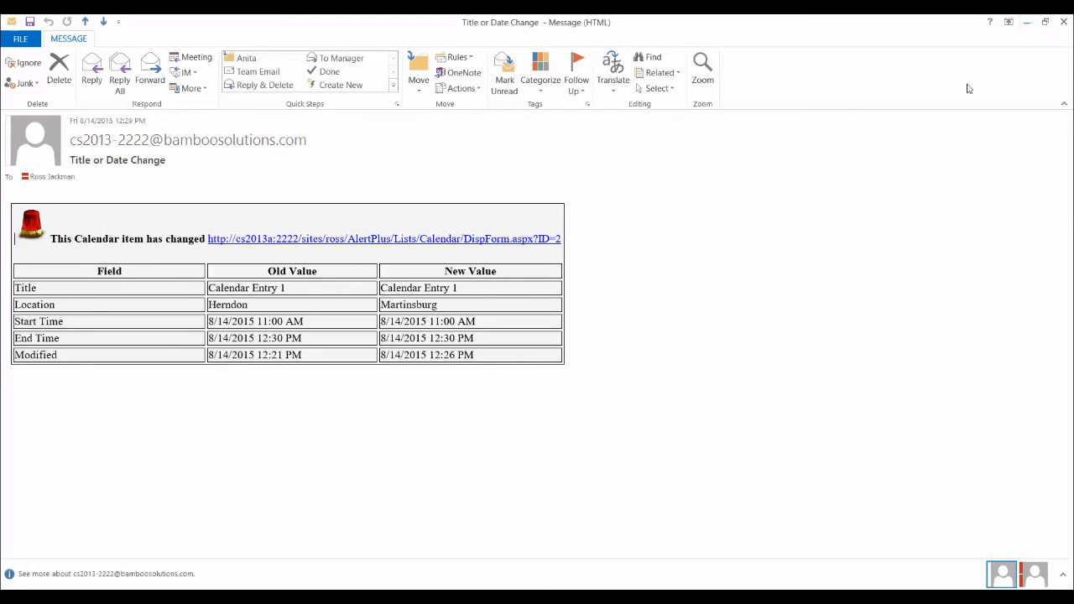
Step: Copy the entire HTML table template from new 1.html in Notepad++ into the alert message's HTML source in SharePoint
{"action": "mouse_move", "coordinate": [351, 589]}
{"action": "left_click", "coordinate": [361, 554]}
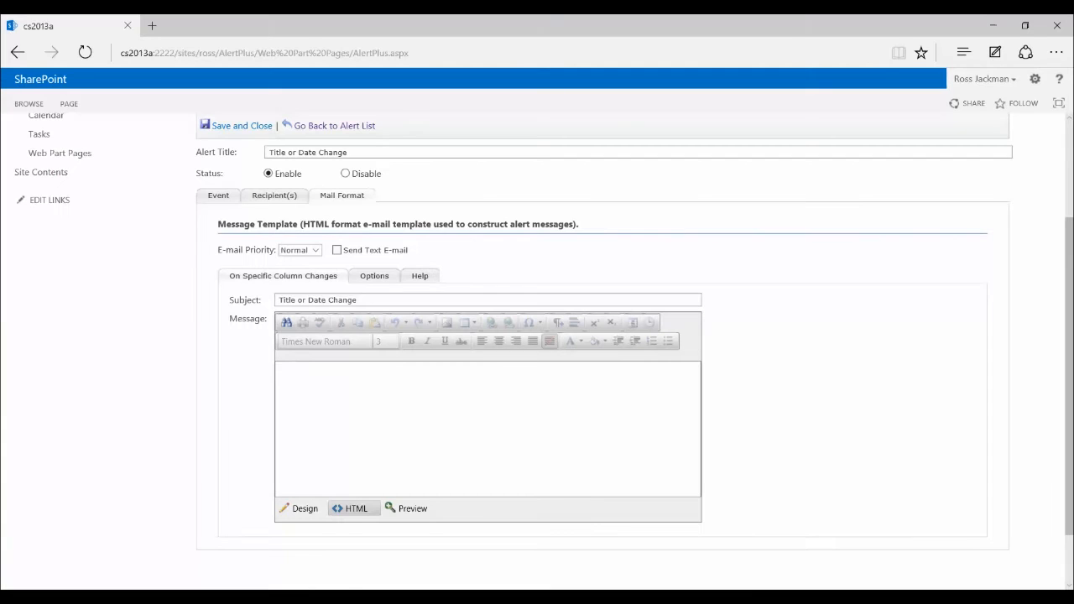
{"action": "right_click", "coordinate": [379, 465]}
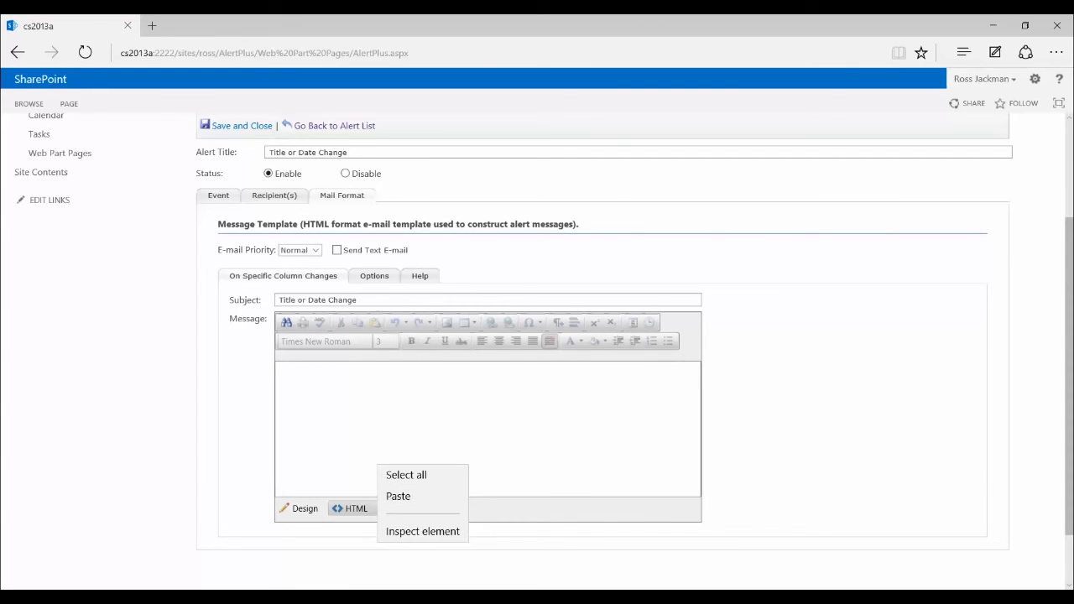
{"action": "key", "text": "alt+Tab"}
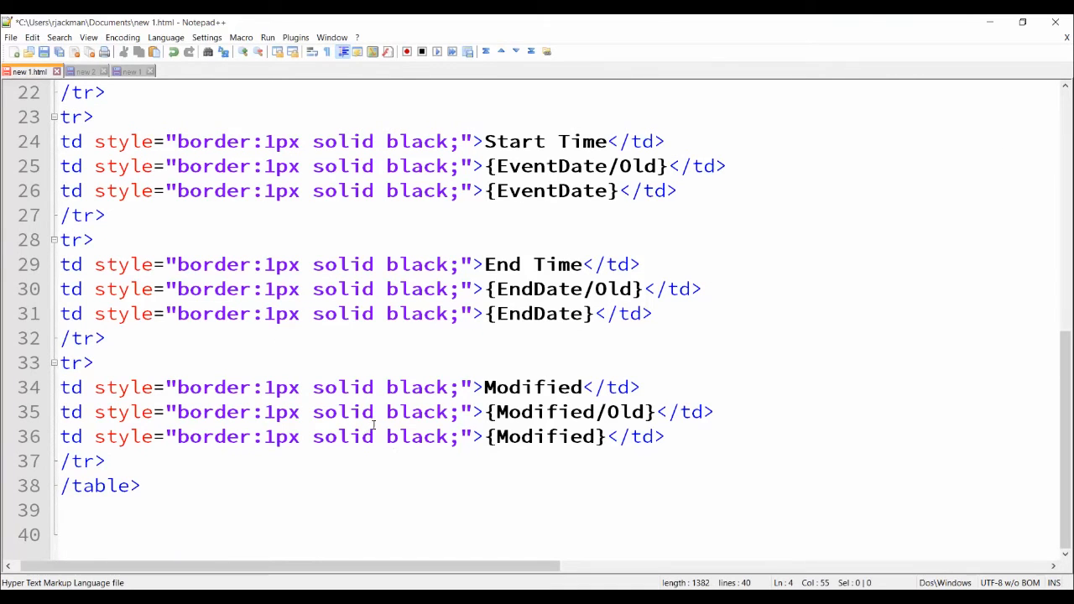
{"action": "key", "text": "ctrl+a"}
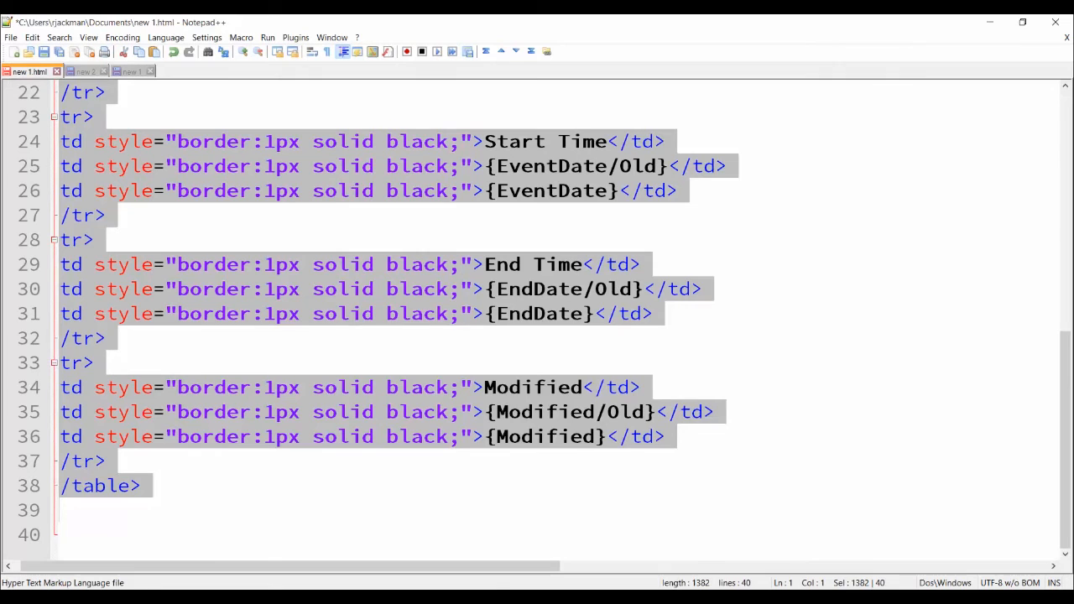
{"action": "mouse_move", "coordinate": [465, 598]}
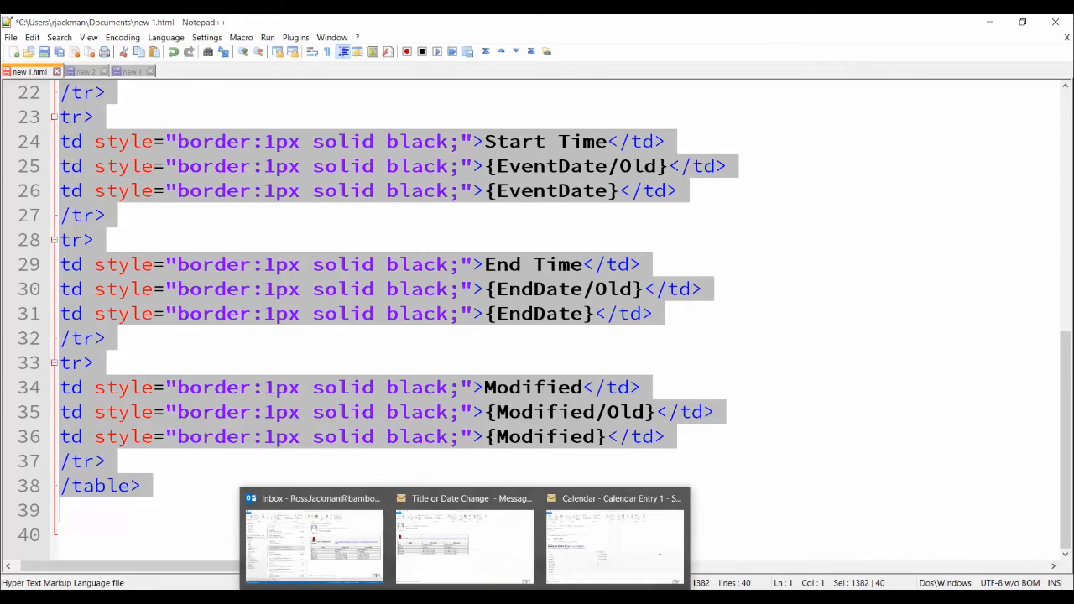
{"action": "left_click", "coordinate": [327, 598]}
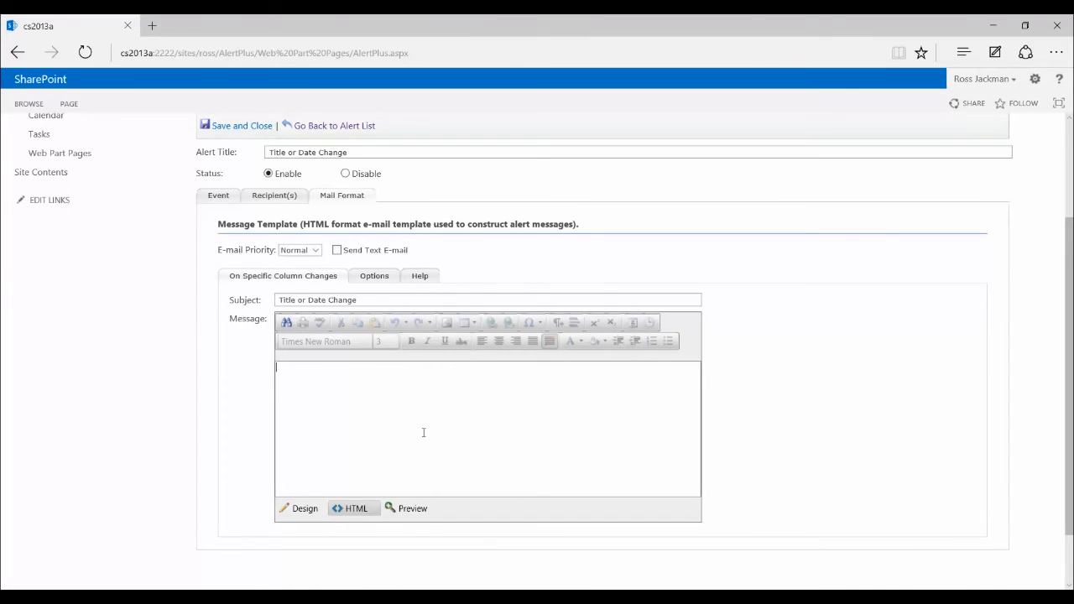
{"action": "right_click", "coordinate": [417, 448]}
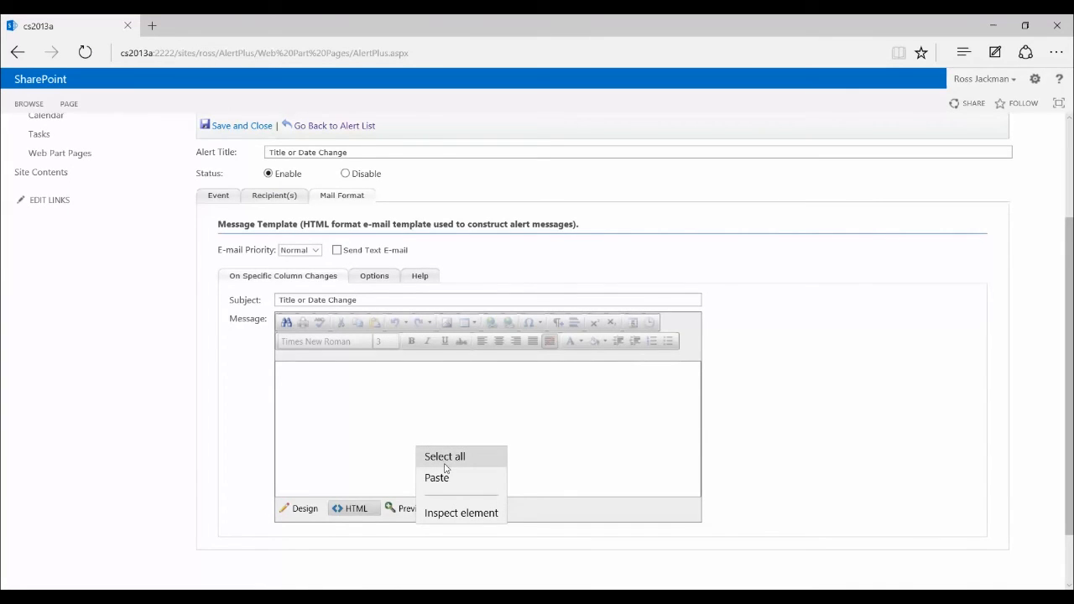
{"action": "left_click", "coordinate": [437, 478]}
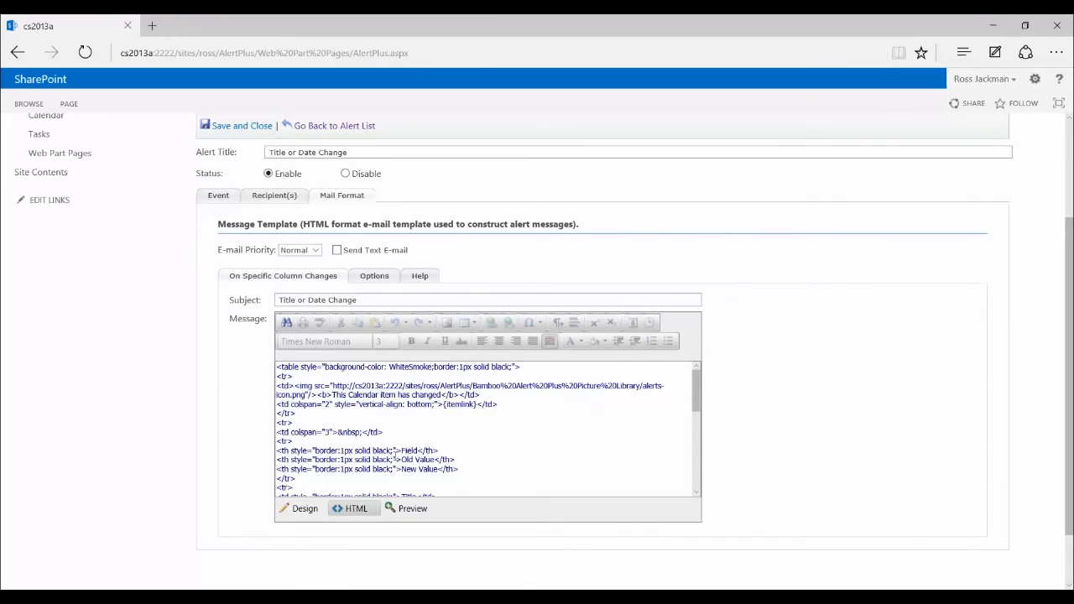
Step: Check the pasted HTML source and preview the alert message's rendered table
{"action": "scroll", "coordinate": [395, 452], "scroll_direction": "down", "scroll_amount": 5}
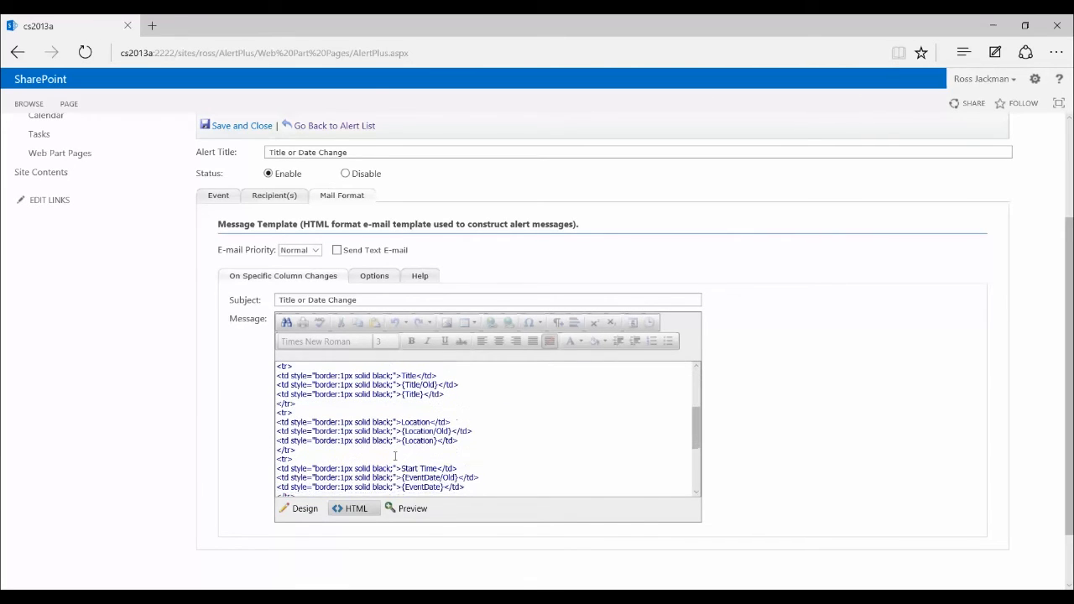
{"action": "left_click", "coordinate": [398, 513]}
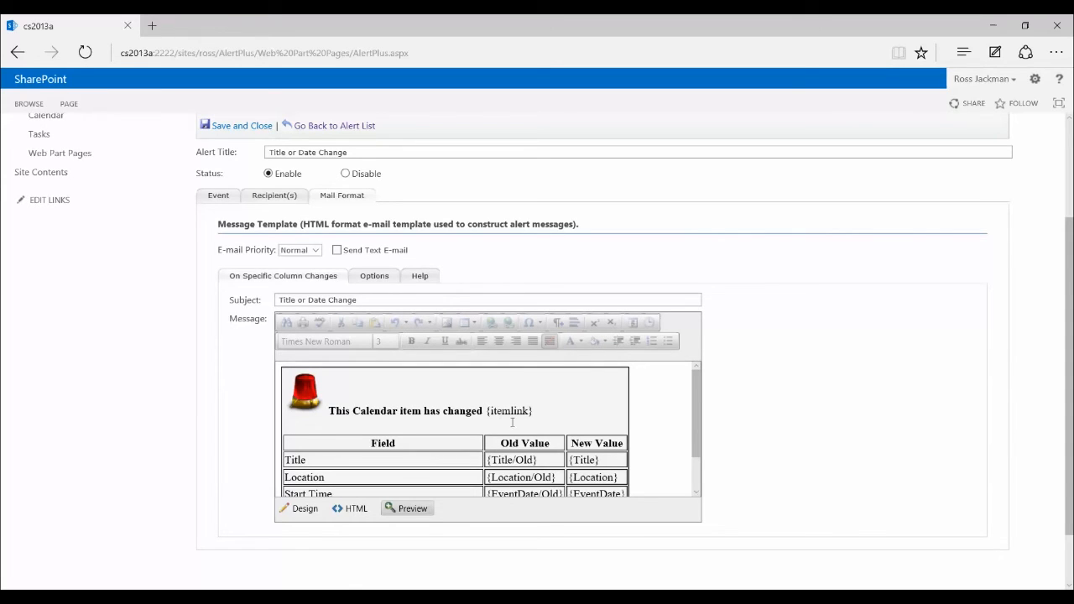
{"action": "scroll", "coordinate": [494, 470], "scroll_direction": "down", "scroll_amount": 1}
{"action": "scroll", "coordinate": [494, 470], "scroll_direction": "down", "scroll_amount": 3}
{"action": "scroll", "coordinate": [494, 463], "scroll_direction": "up", "scroll_amount": 3}
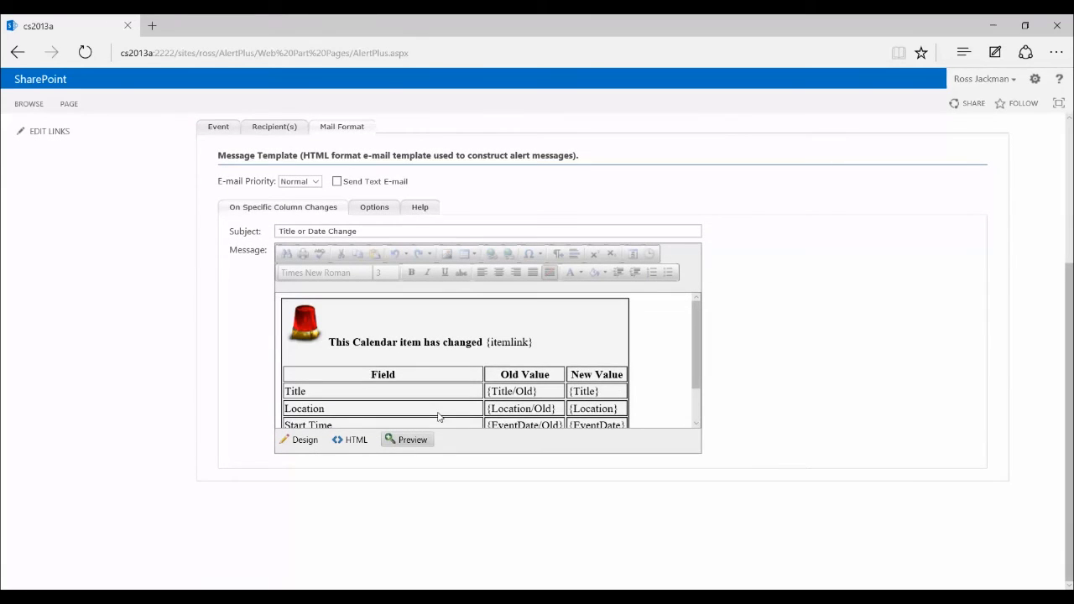
Step: Review the External Host Path and Custom Item Link options, and view the sample item link in the Notepad++ document new 2
{"action": "left_click", "coordinate": [368, 210]}
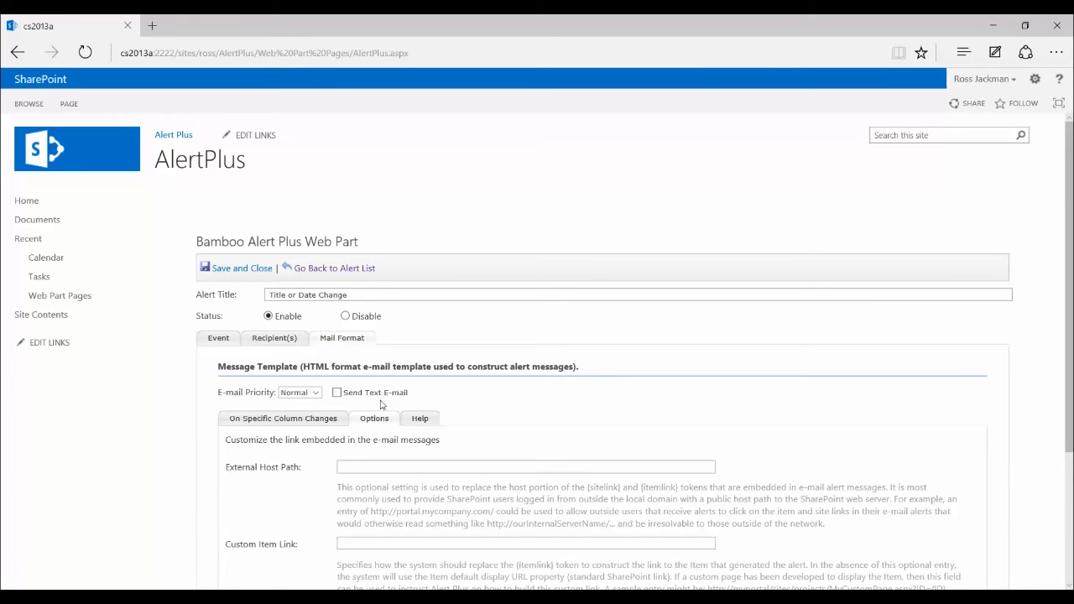
{"action": "scroll", "coordinate": [391, 436], "scroll_direction": "down", "scroll_amount": 1}
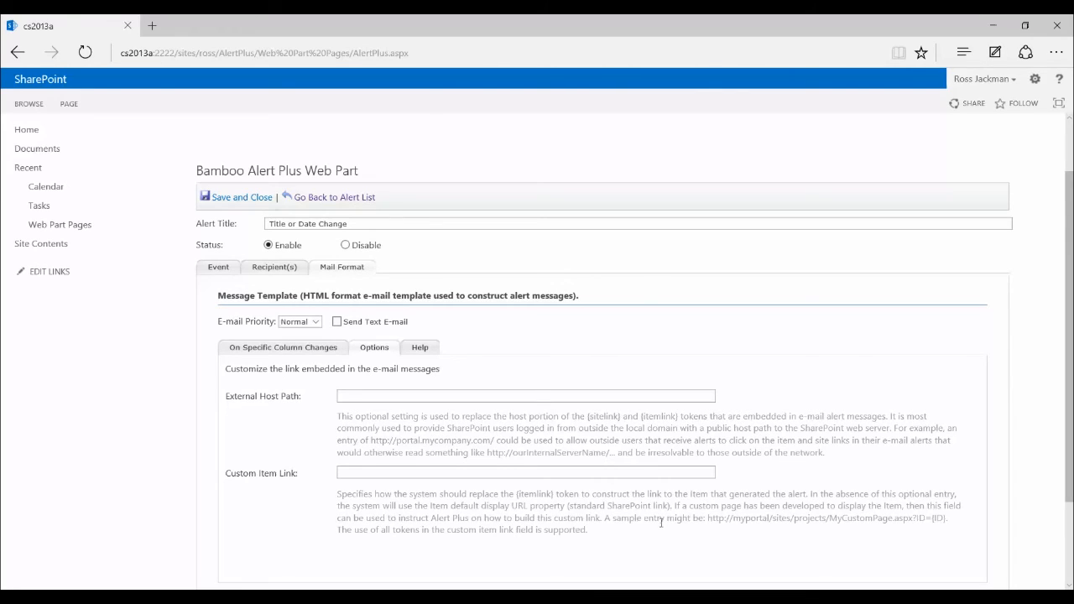
{"action": "mouse_move", "coordinate": [605, 598]}
{"action": "left_click", "coordinate": [605, 545]}
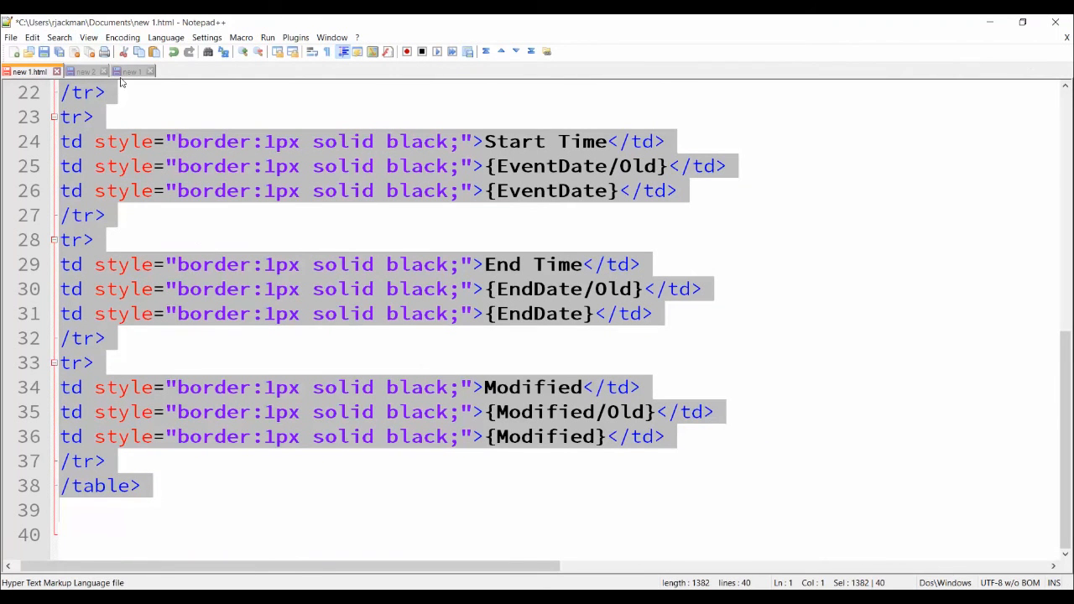
{"action": "left_click", "coordinate": [87, 72]}
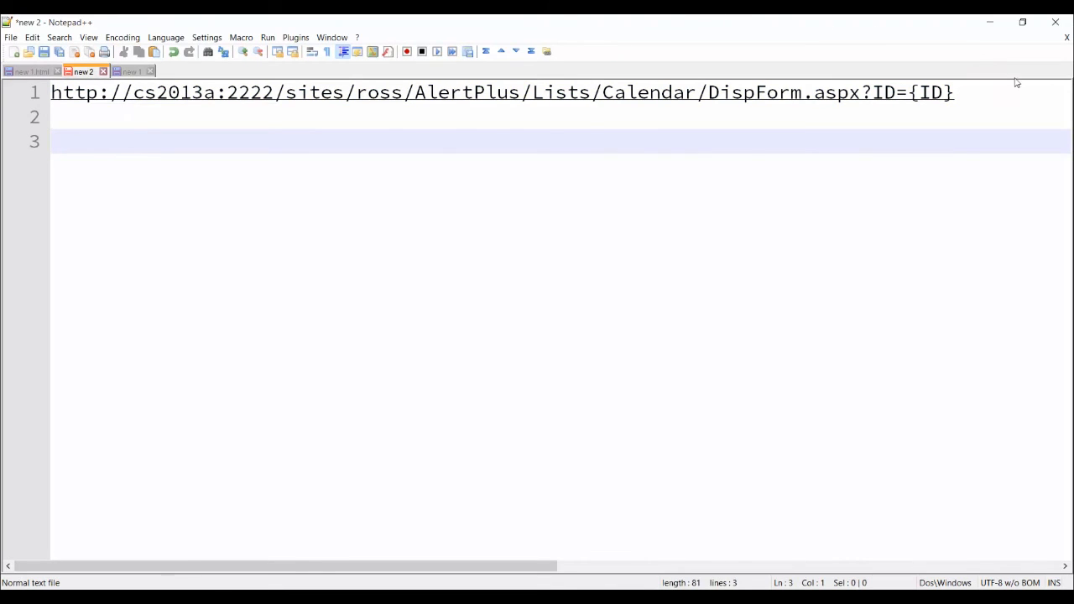
Step: Copy the sample link ending in Lists/Calendar/DispForm.aspx?ID={ID} from Notepad++, enter it as the alert's Custom Item Link in SharePoint, and save the alert
{"action": "left_click_drag", "start_coordinate": [999, 89], "coordinate": [77, 74]}
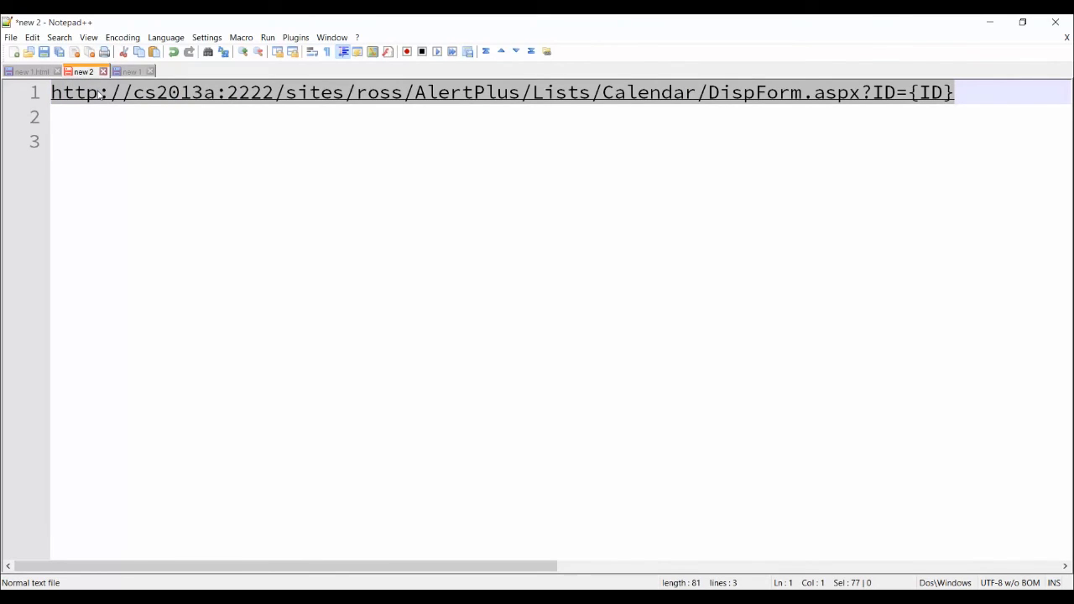
{"action": "right_click", "coordinate": [101, 95]}
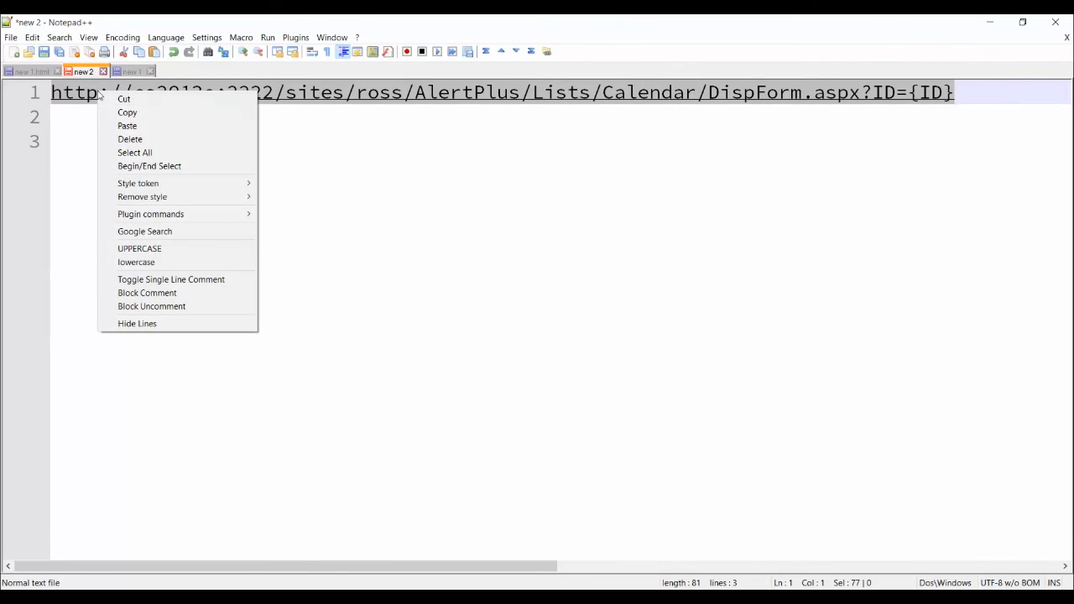
{"action": "left_click", "coordinate": [154, 113]}
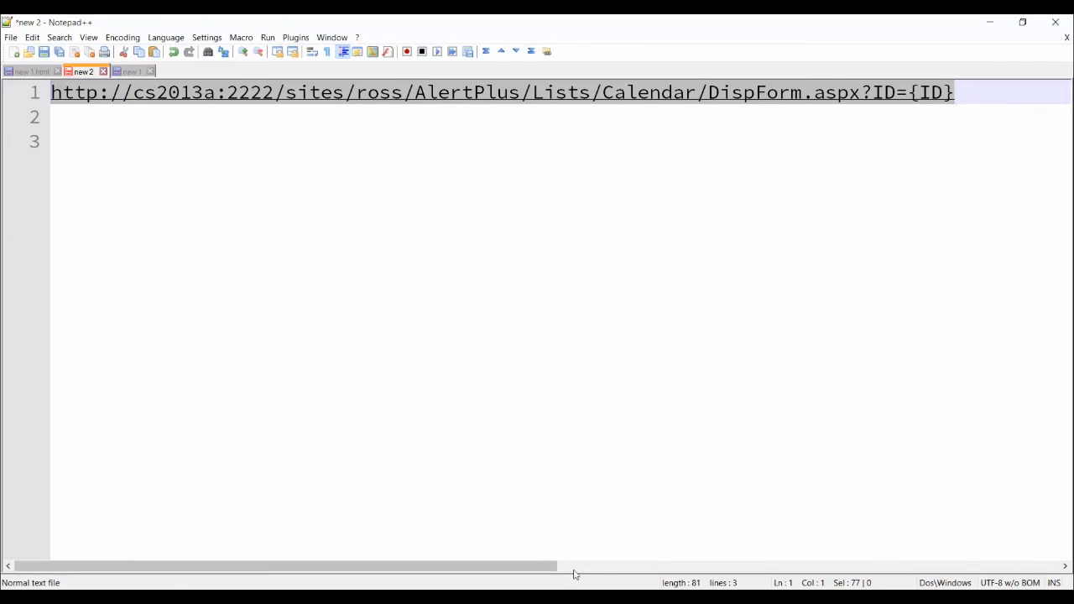
{"action": "mouse_move", "coordinate": [569, 597]}
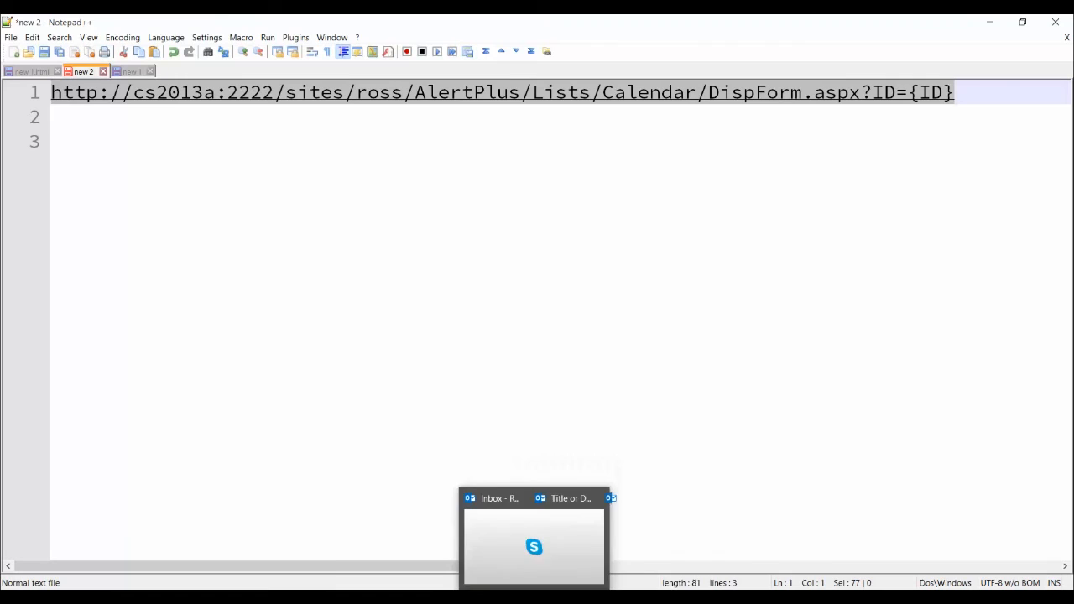
{"action": "left_click", "coordinate": [361, 598]}
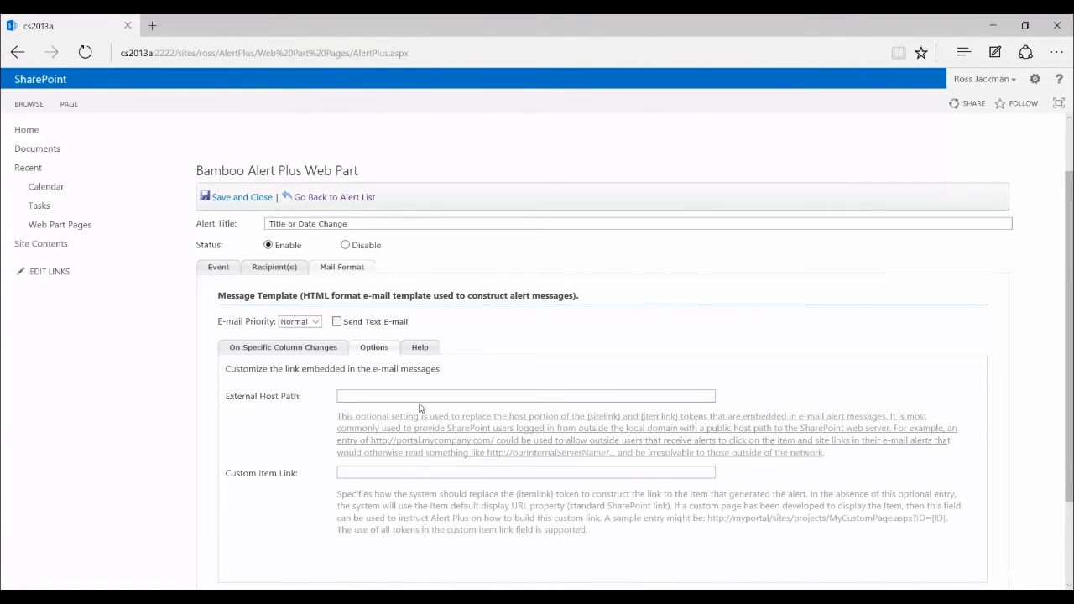
{"action": "left_click", "coordinate": [407, 475]}
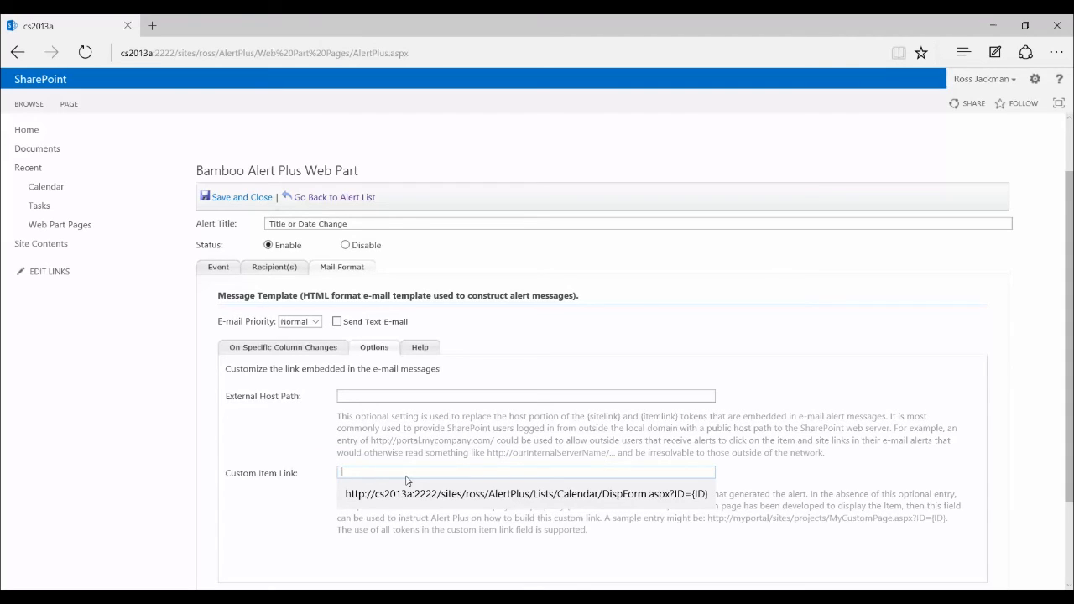
{"action": "left_click", "coordinate": [408, 494]}
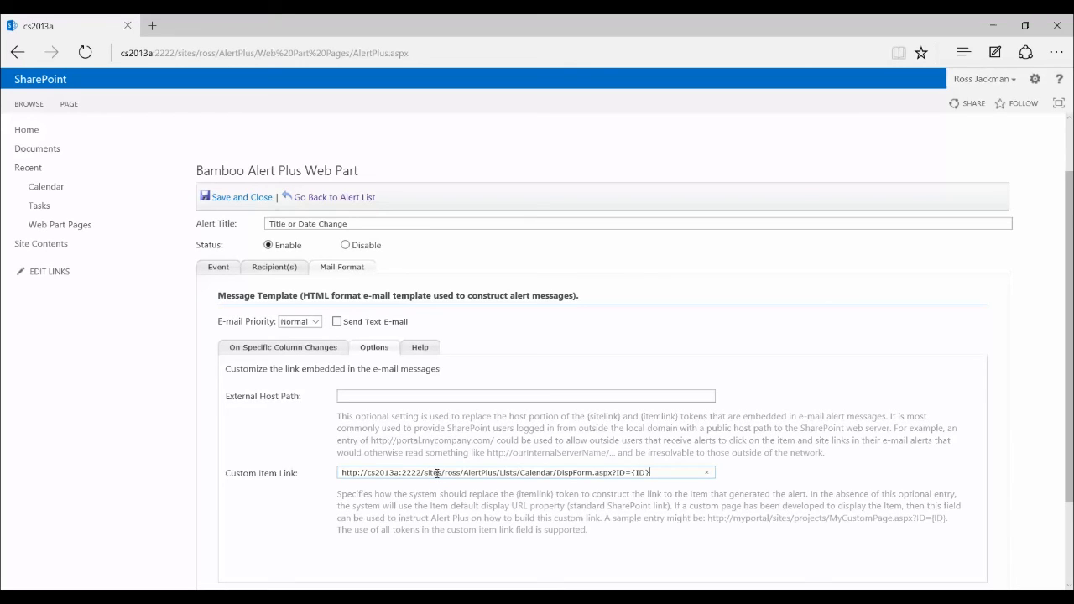
{"action": "scroll", "coordinate": [327, 365], "scroll_direction": "down", "scroll_amount": 2}
{"action": "scroll", "coordinate": [326, 364], "scroll_direction": "up", "scroll_amount": 2}
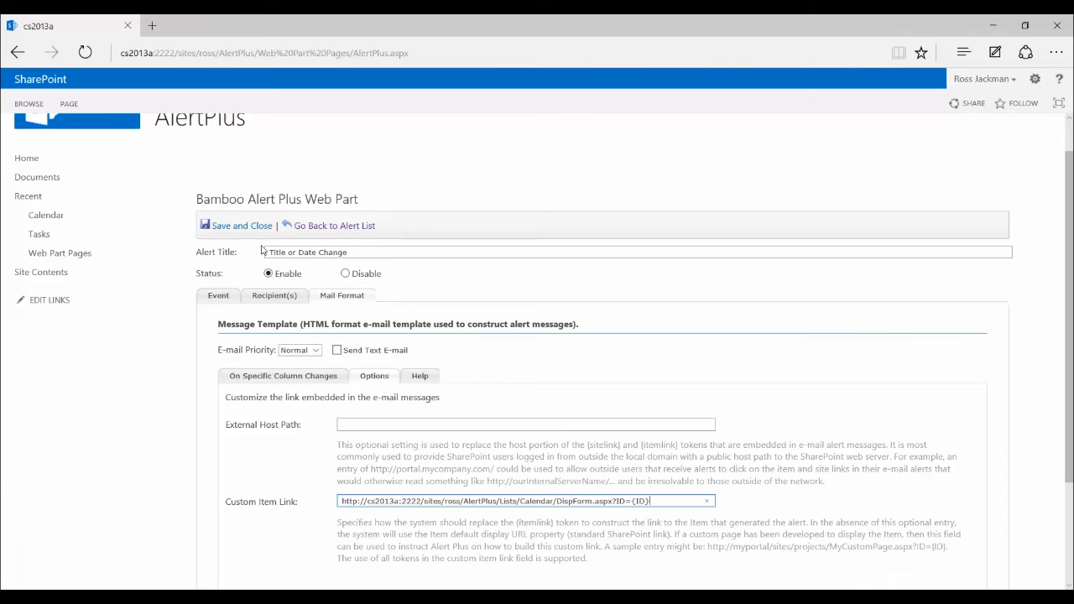
{"action": "left_click", "coordinate": [253, 230]}
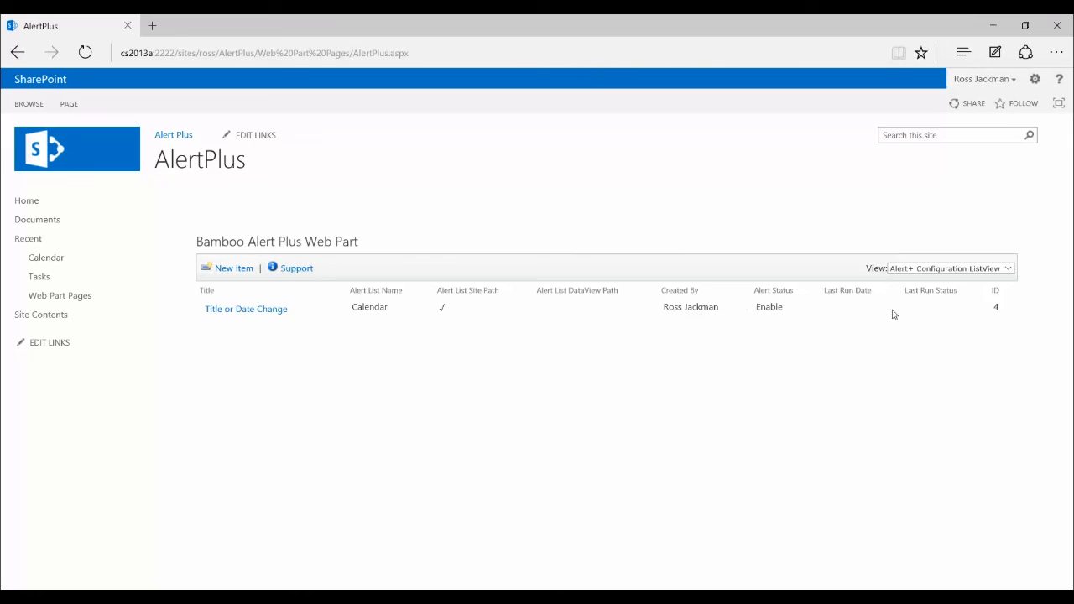
Step: Open Calendar Entry 1 in the site's Calendar for editing and set its location to Reston
{"action": "left_click", "coordinate": [52, 263]}
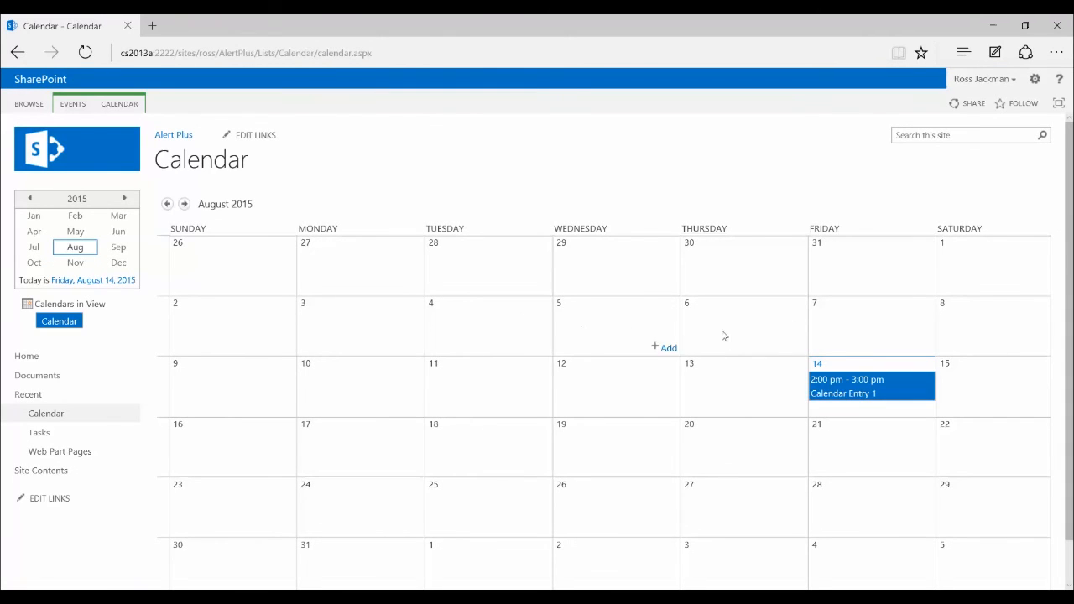
{"action": "left_click", "coordinate": [828, 393]}
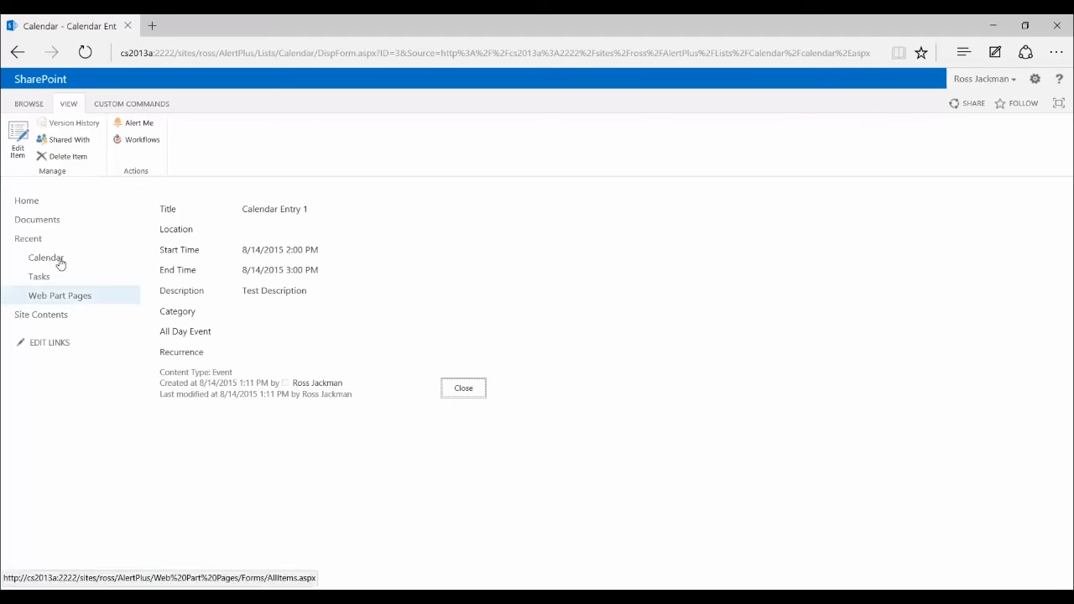
{"action": "left_click", "coordinate": [17, 146]}
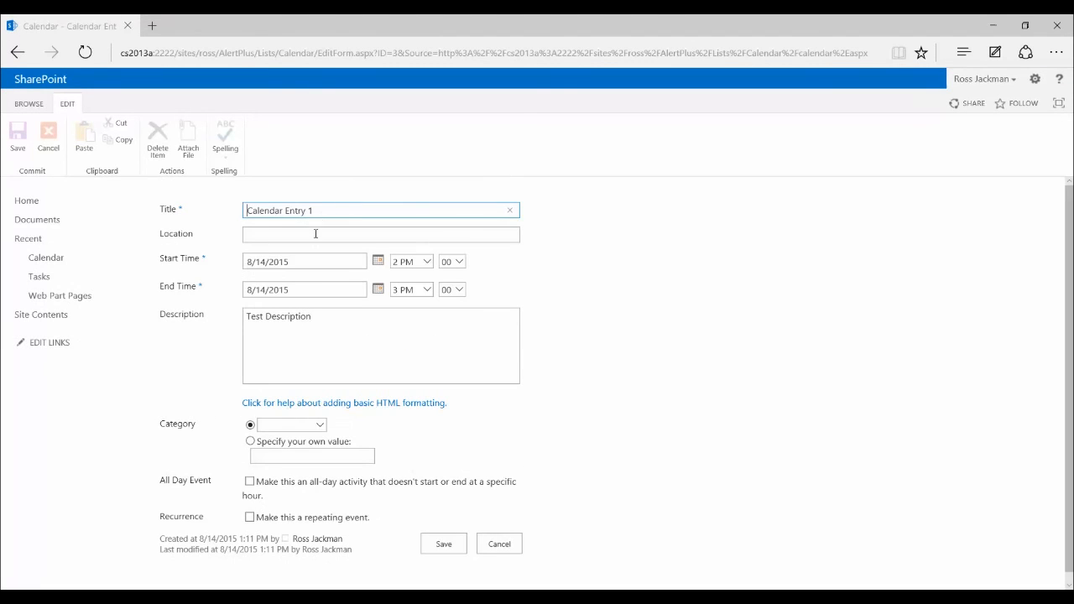
{"action": "left_click", "coordinate": [315, 237]}
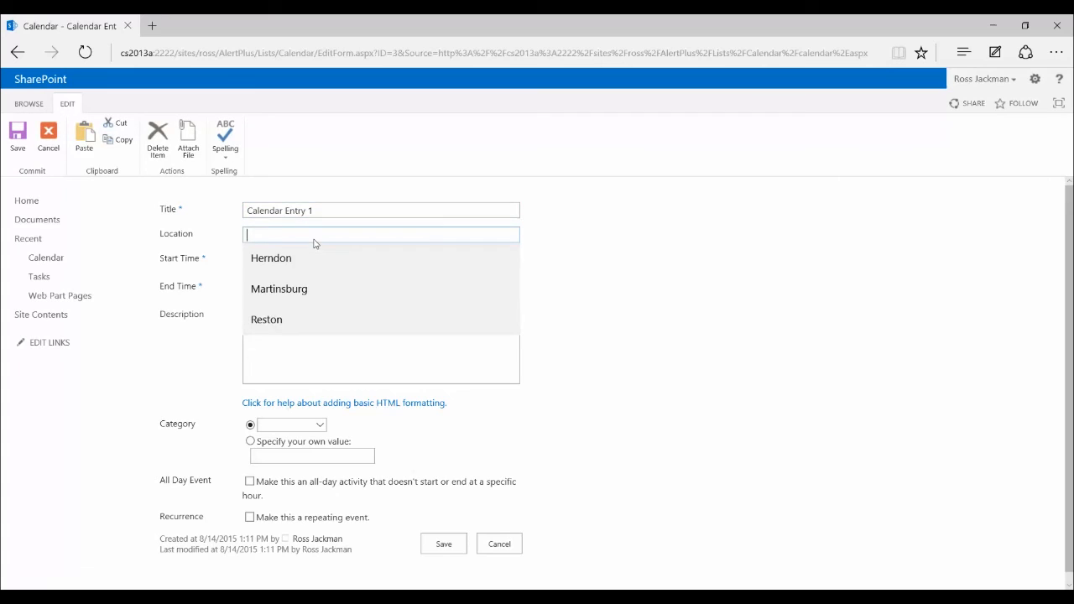
{"action": "left_click", "coordinate": [297, 313]}
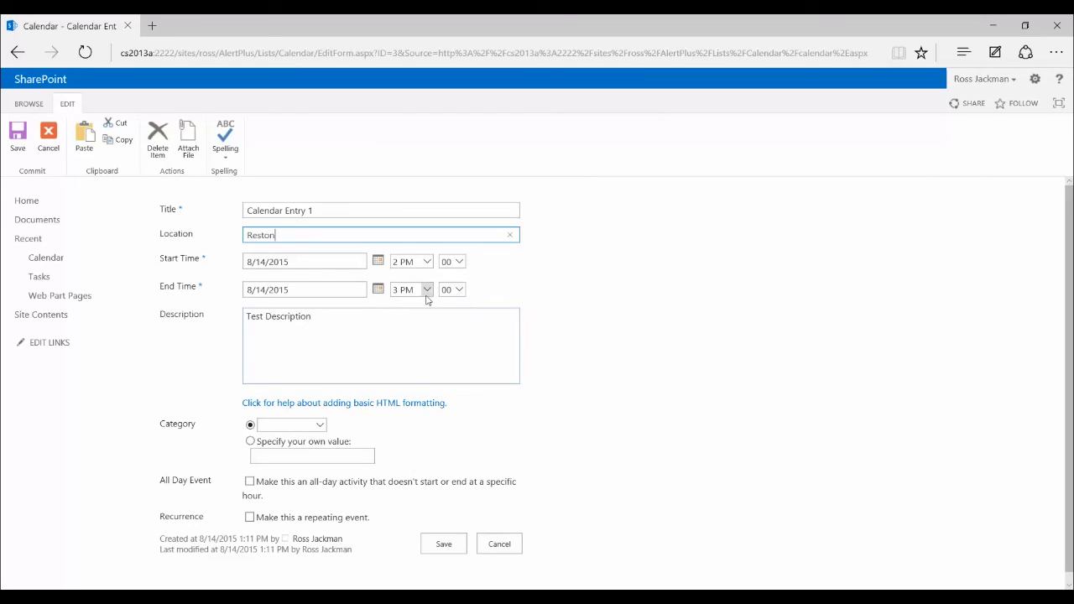
Step: Retitle the calendar item "Calendar Entry Tes" with an end time of 3:30 PM, and save it
{"action": "left_click", "coordinate": [377, 216]}
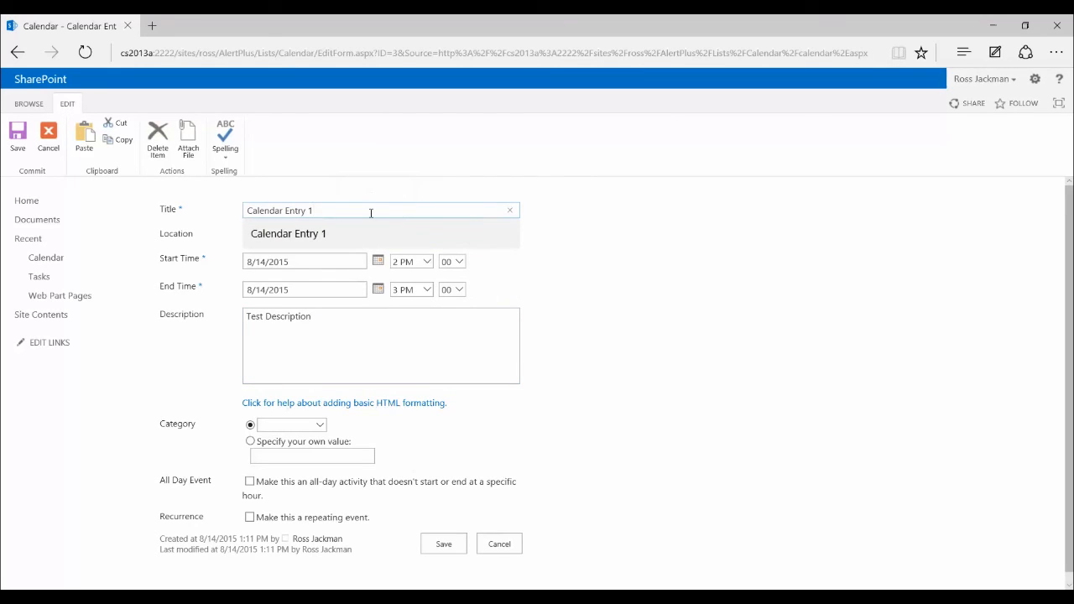
{"action": "key", "text": "BackSpace"}
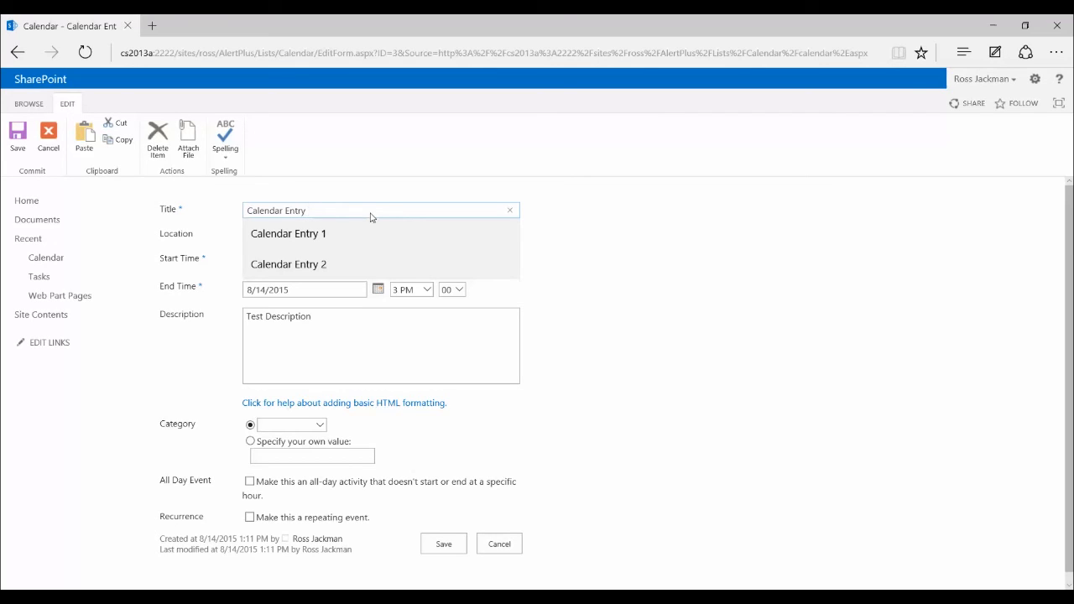
{"action": "type", "text": "Tes"}
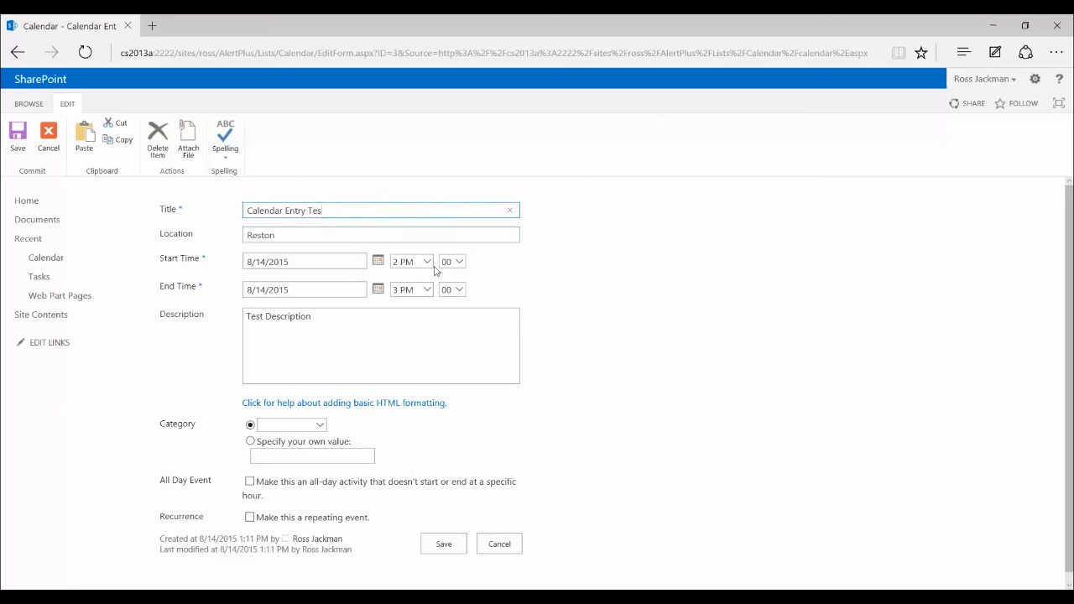
{"action": "left_click", "coordinate": [446, 289]}
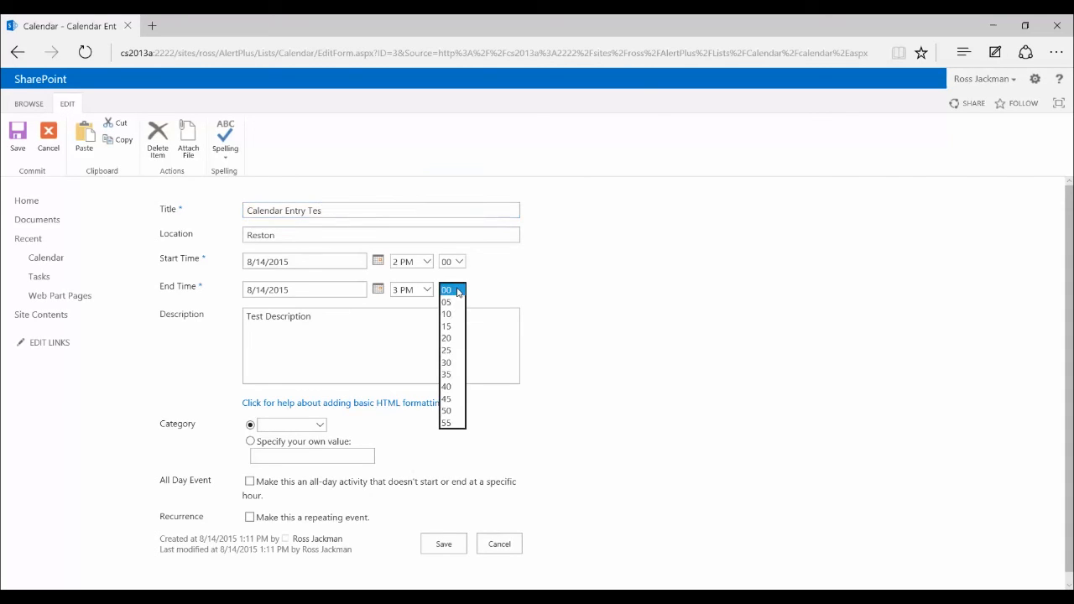
{"action": "left_click", "coordinate": [451, 363]}
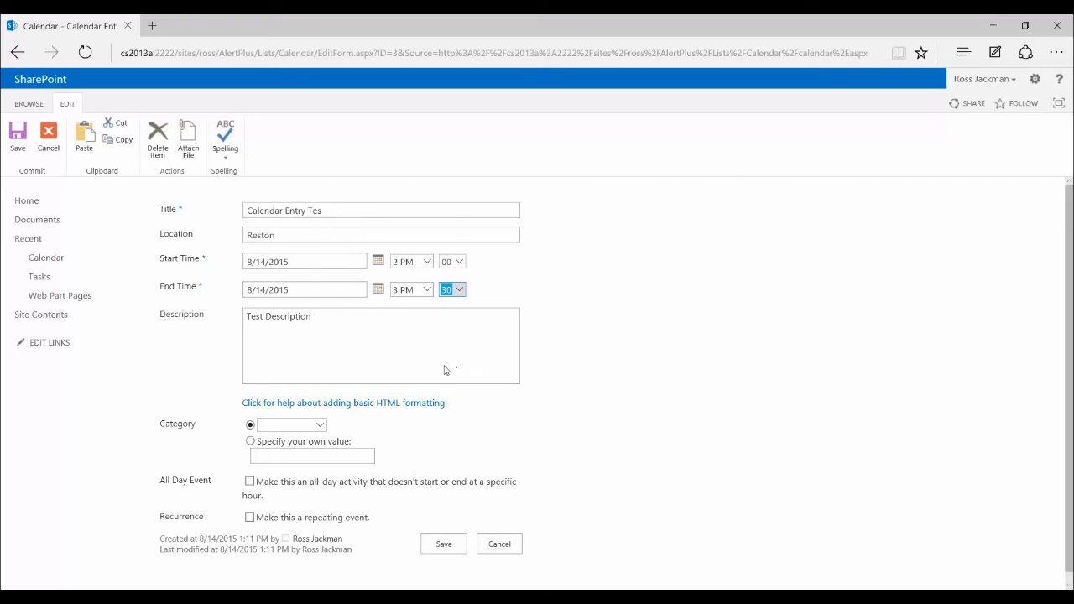
{"action": "left_click", "coordinate": [22, 151]}
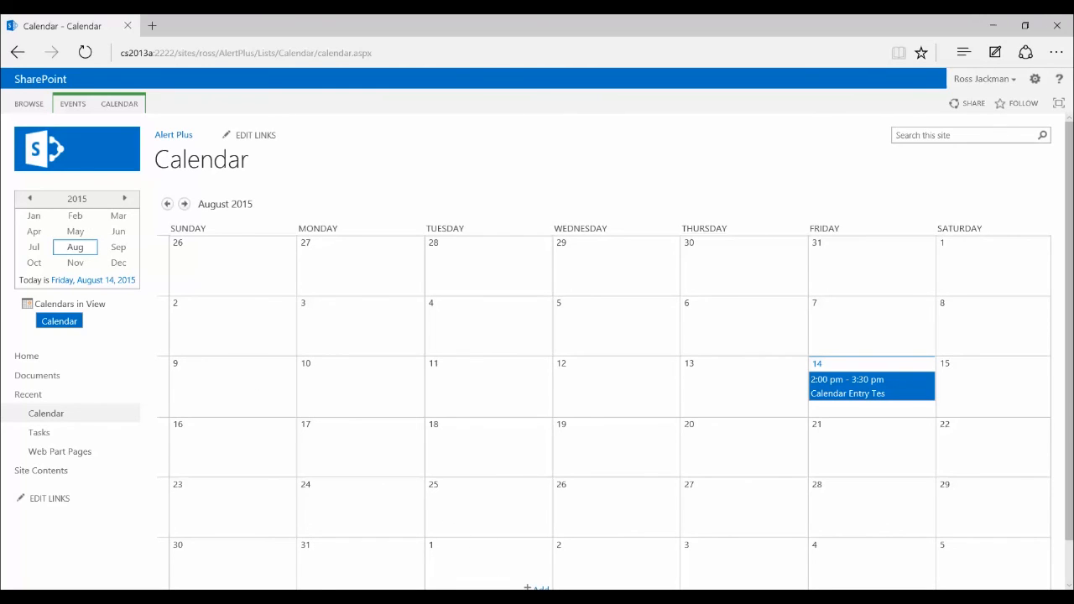
Step: Open the AlertPlus page in Web Part Pages to check the alert's last run date and status
{"action": "left_click", "coordinate": [56, 453]}
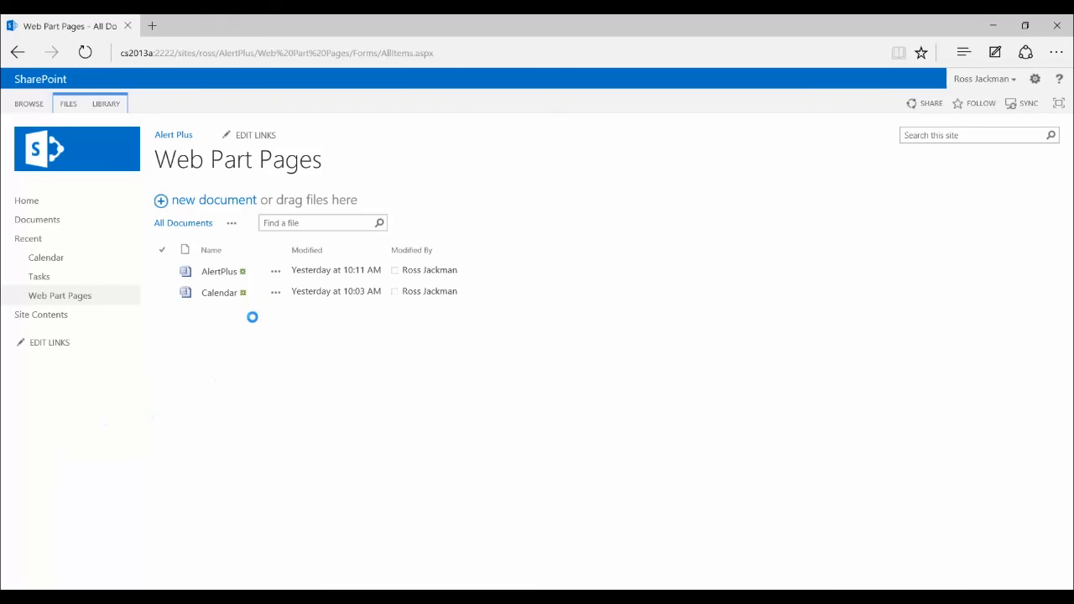
{"action": "left_click", "coordinate": [219, 272]}
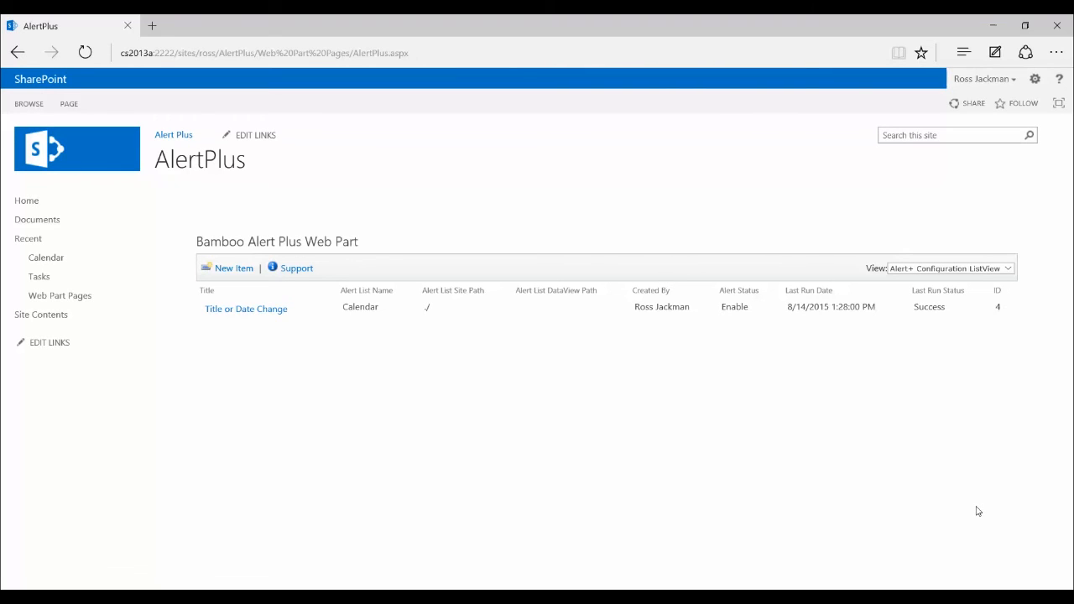
Step: Open the newest "Title or Date Change" e-mail in the Outlook inbox and download its pictures
{"action": "mouse_move", "coordinate": [477, 588]}
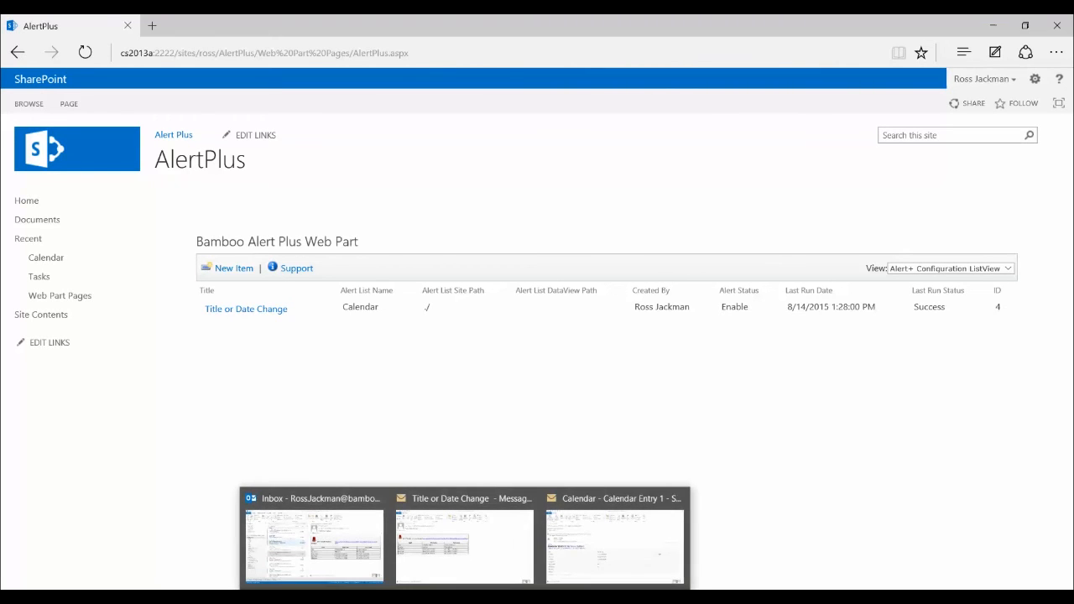
{"action": "mouse_move", "coordinate": [327, 543]}
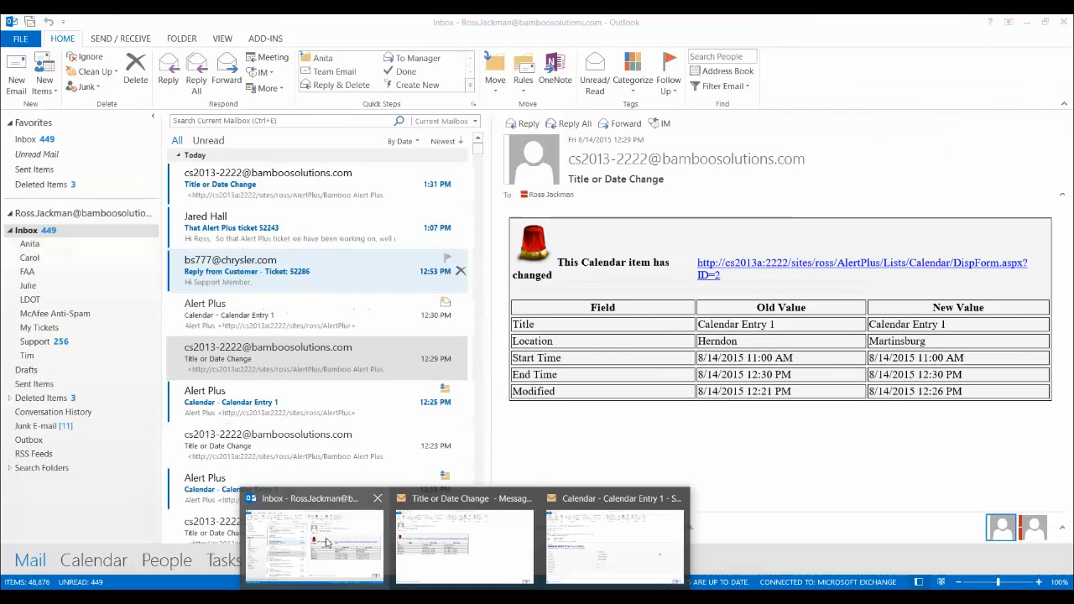
{"action": "left_click", "coordinate": [327, 543]}
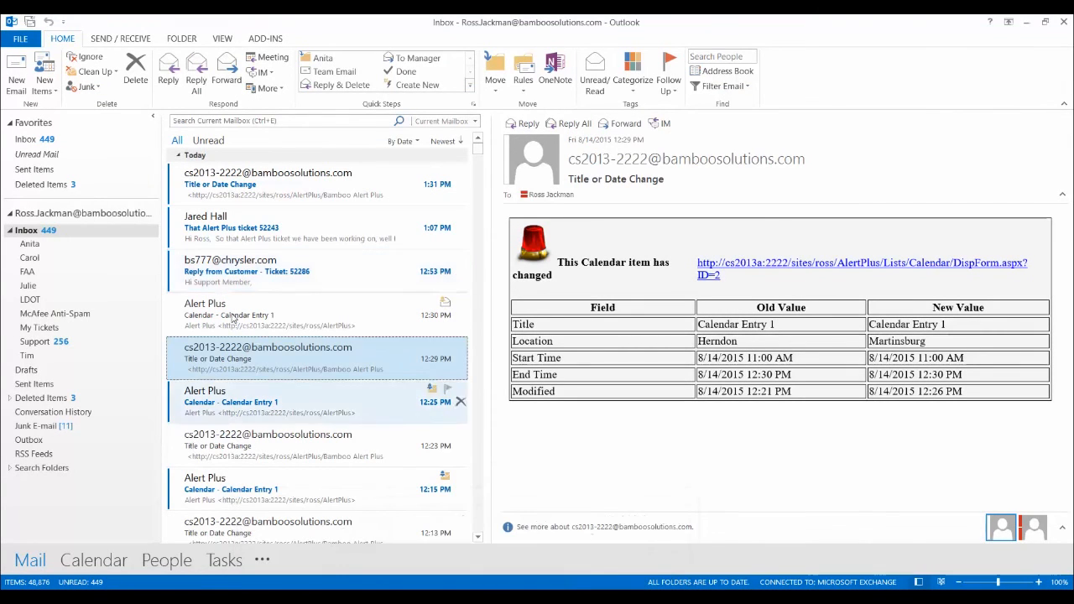
{"action": "left_click", "coordinate": [235, 184]}
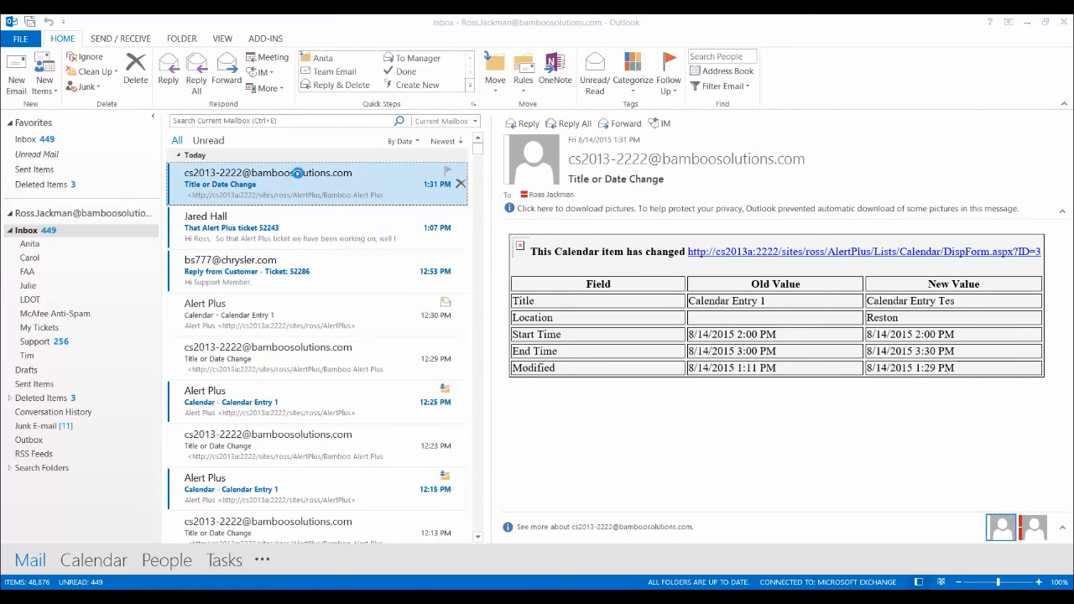
{"action": "double_click", "coordinate": [299, 175]}
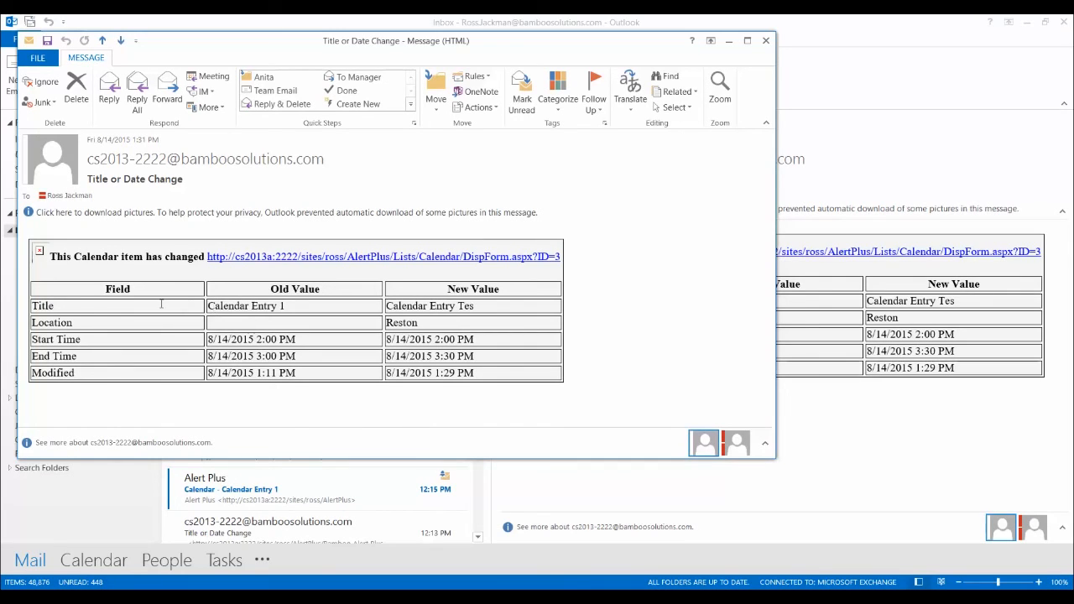
{"action": "left_click", "coordinate": [134, 220]}
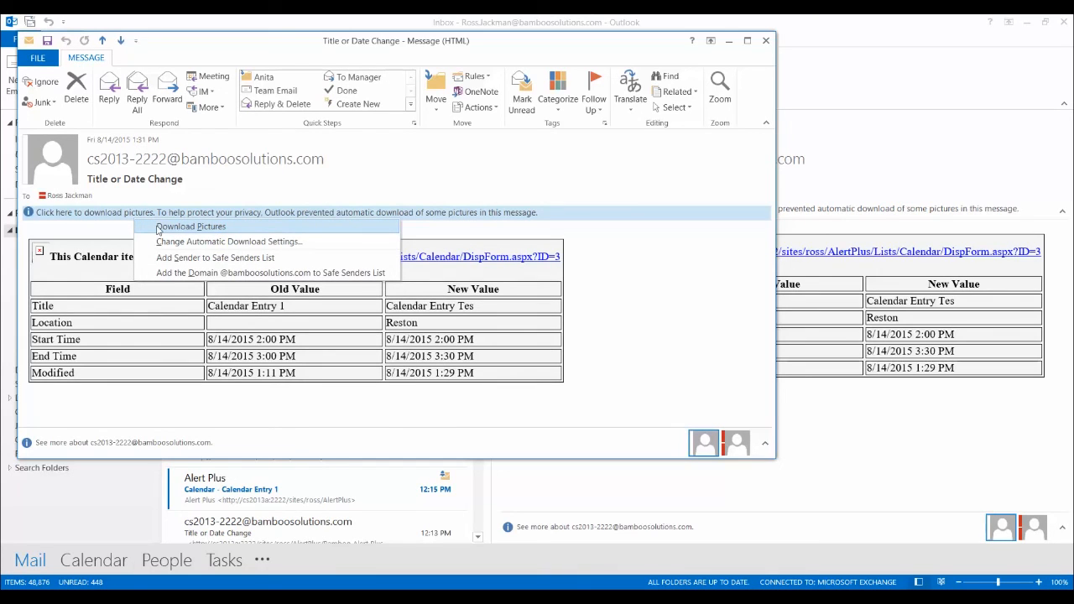
{"action": "left_click", "coordinate": [158, 230]}
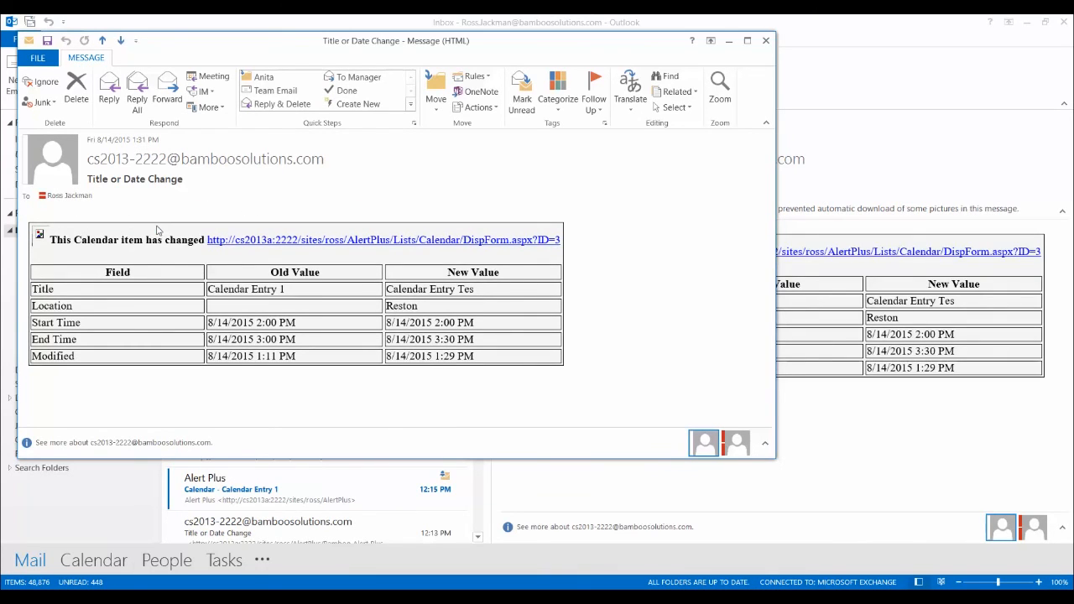